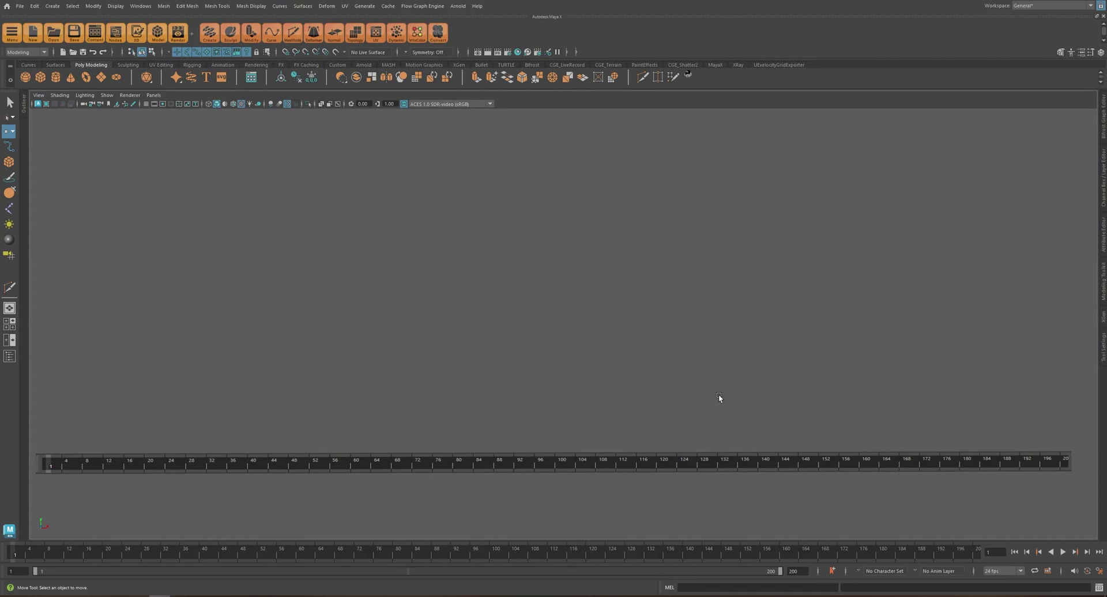
Move the timeline strip segment covering frames 1 to 50 above the end of the longer strip, aligned at frame 200.
{"action": "left_click", "coordinate": [434, 459]}
{"action": "left_click", "coordinate": [434, 488]}
{"action": "key", "text": "alt+v"}
{"action": "key", "text": "alt+v"}
{"action": "key", "text": "alt+v"}
{"action": "key", "text": "alt+v"}
{"action": "left_click", "coordinate": [217, 480]}
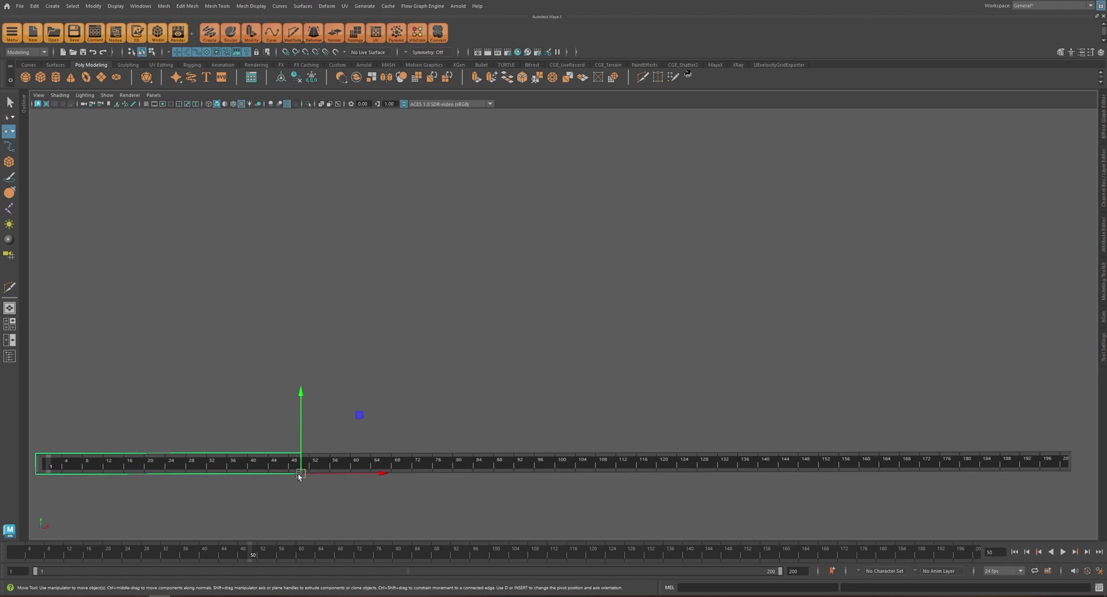
{"action": "left_click_drag", "start_coordinate": [299, 474], "coordinate": [1070, 451]}
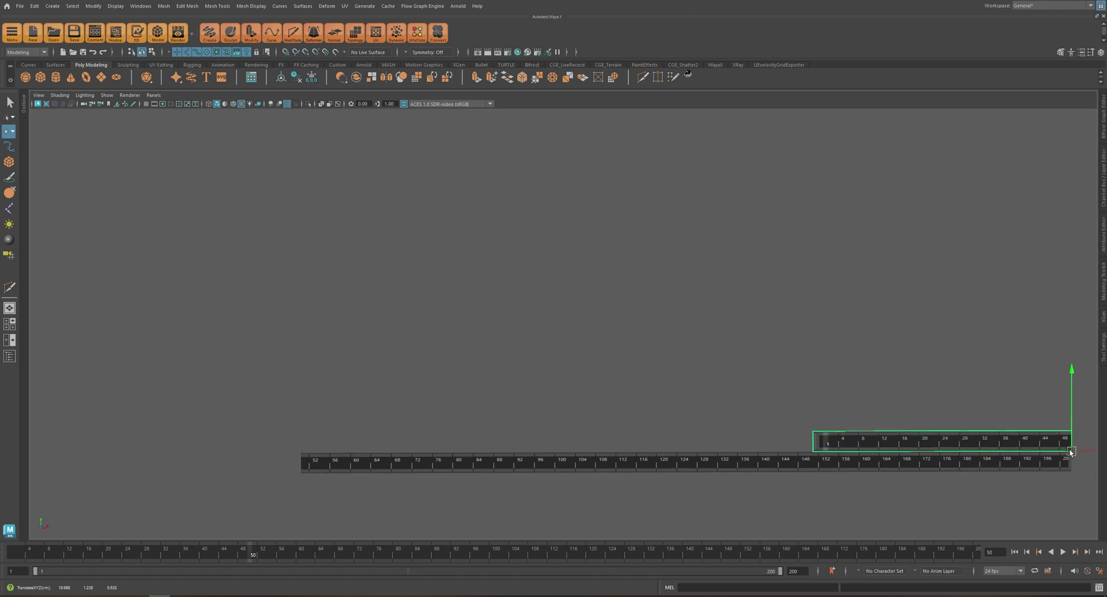
Compare the two overlapping timeline strips, select both of them and hide them.
{"action": "middle_click_drag", "start_coordinate": [989, 491], "coordinate": [840, 479], "text": "alt"}
{"action": "right_click_drag", "start_coordinate": [840, 479], "coordinate": [860, 478], "text": "alt"}
{"action": "middle_click_drag", "start_coordinate": [860, 476], "coordinate": [852, 473], "text": "alt"}
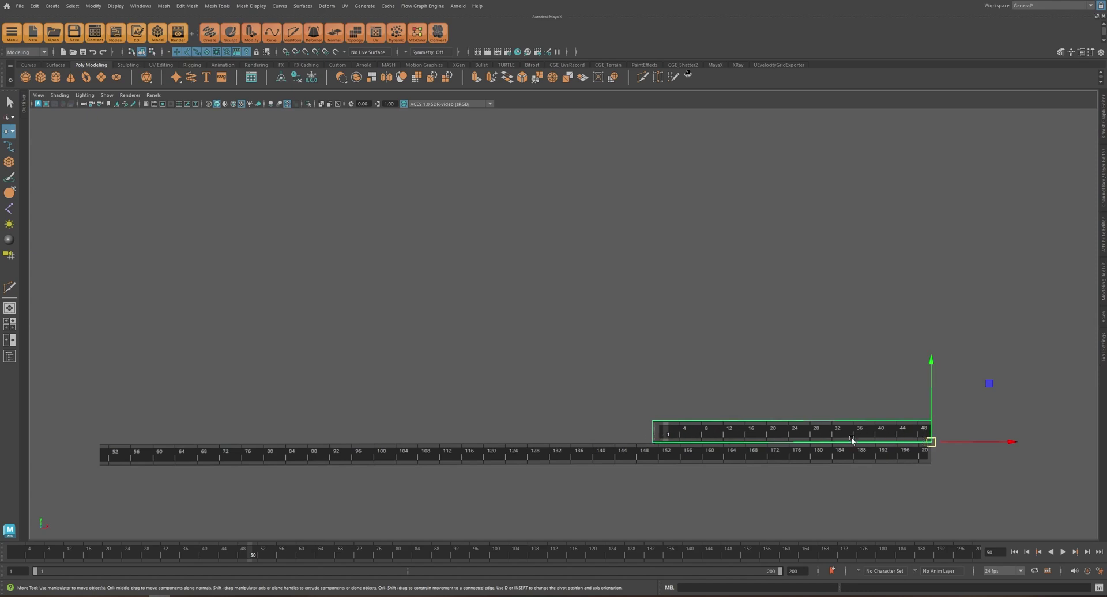
{"action": "left_click", "coordinate": [715, 458]}
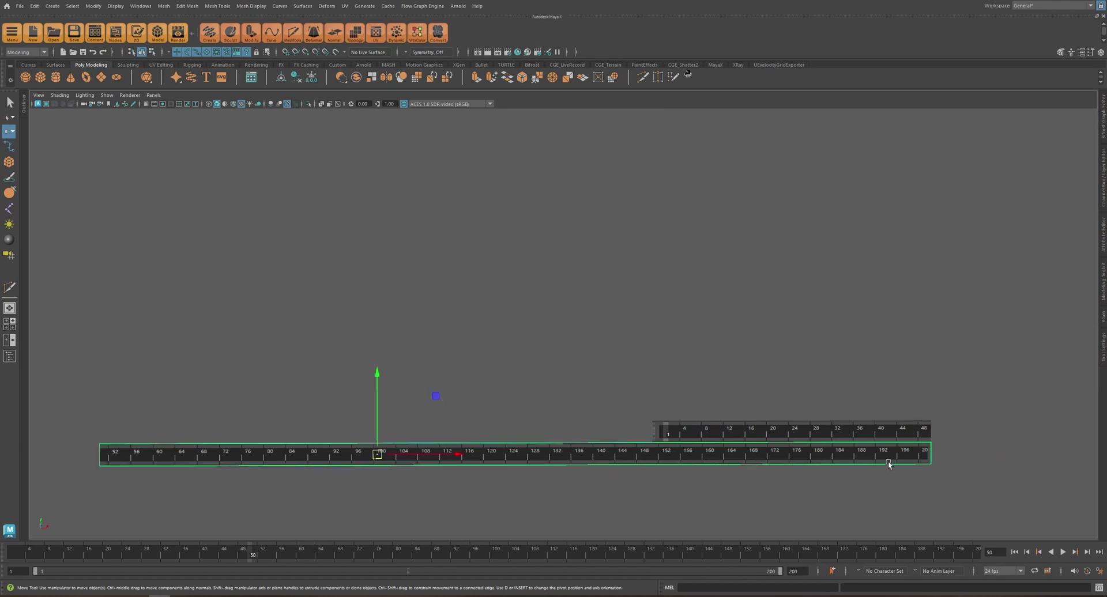
{"action": "left_click", "coordinate": [660, 431]}
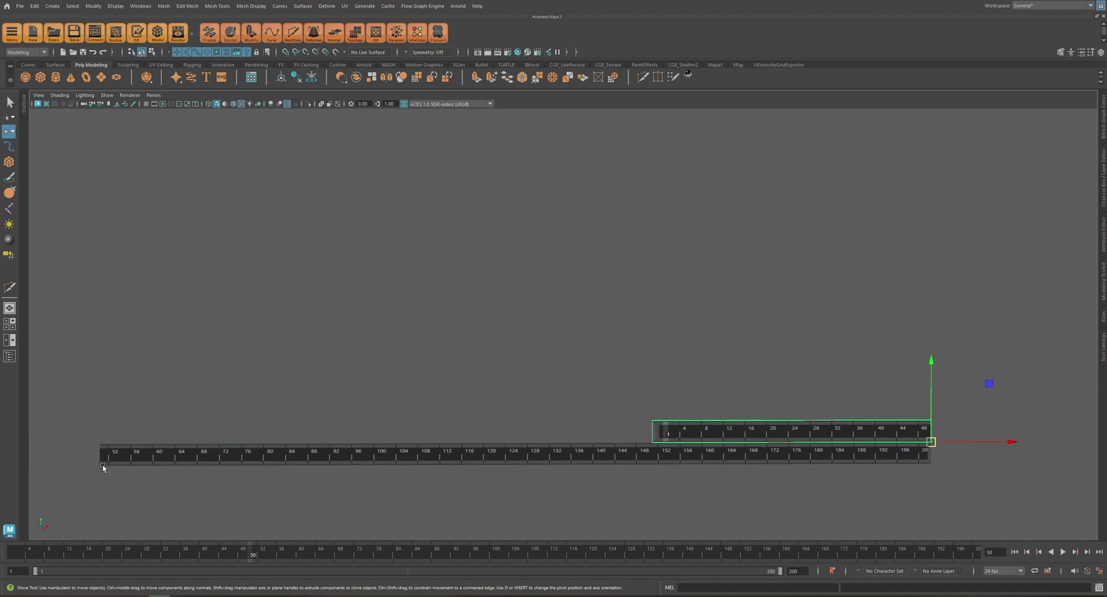
{"action": "key", "text": "ctrl+g"}
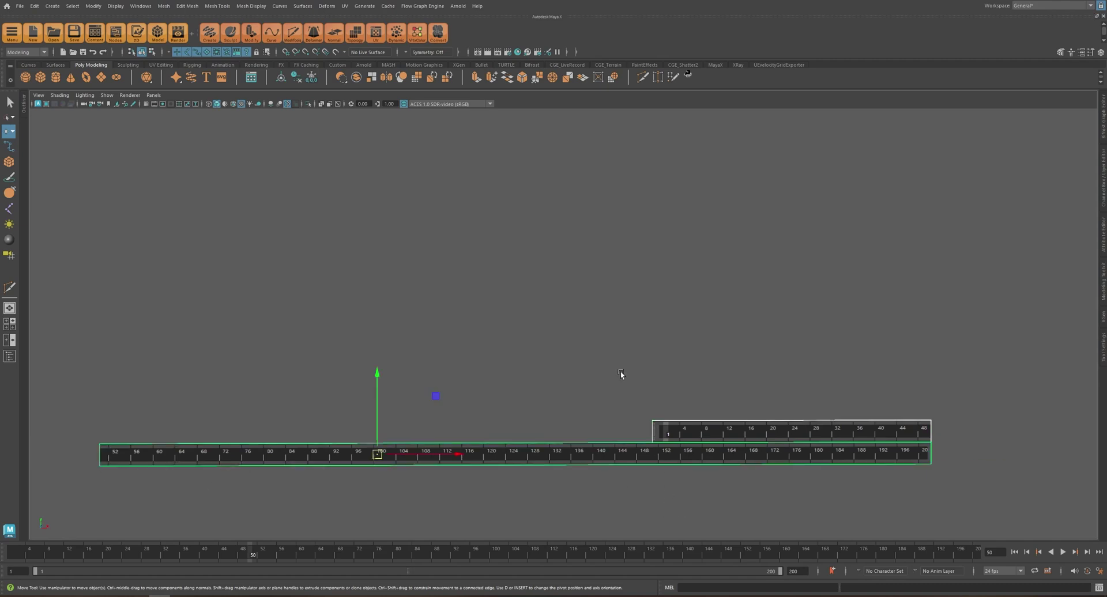
{"action": "key", "text": "ctrl+h"}
Select fluid1 in the Outliner, unhide it and preview the fire simulation from an orbited view.
{"action": "left_click", "coordinate": [9, 357]}
{"action": "left_click", "coordinate": [70, 158]}
{"action": "key", "text": "shift+h"}
{"action": "left_click", "coordinate": [652, 359]}
{"action": "left_click_drag", "start_coordinate": [652, 359], "coordinate": [578, 438], "text": "alt"}
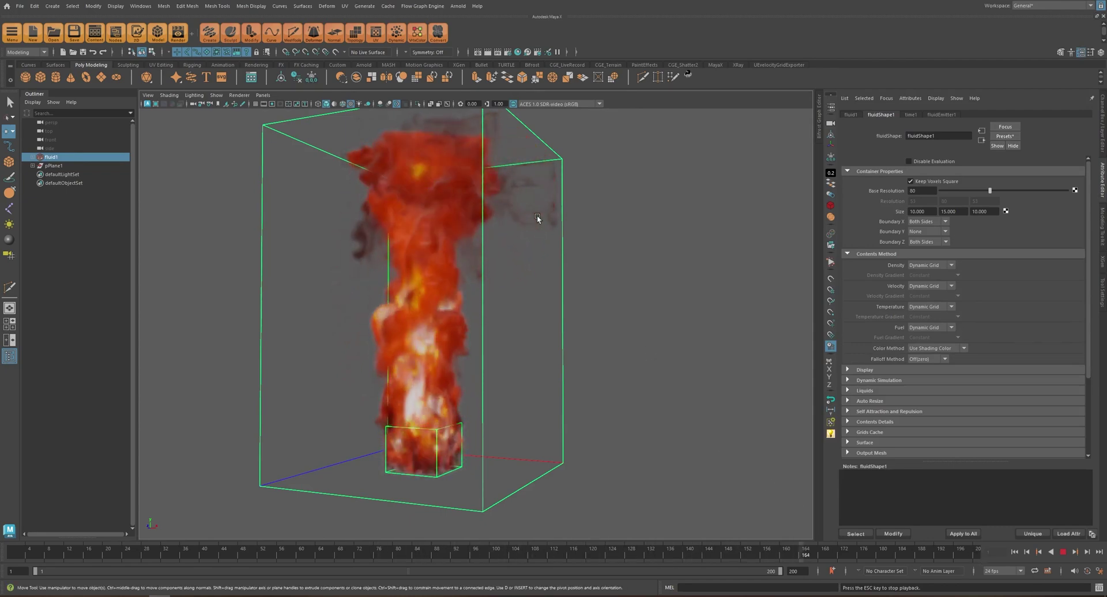
{"action": "key", "text": "Escape"}
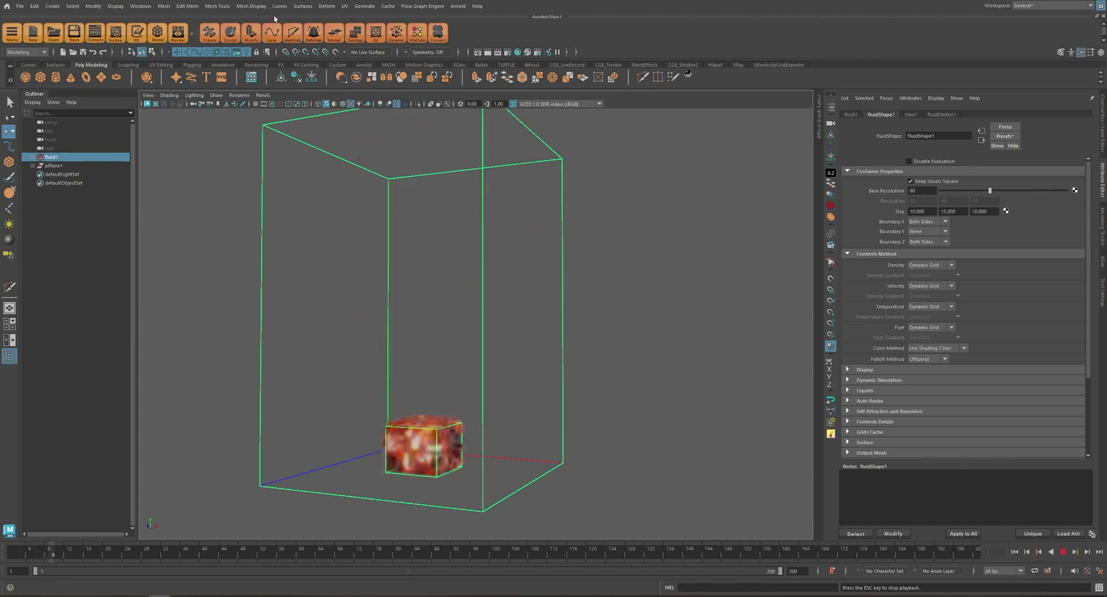
Switch to the FX menu set and create a new Maya Fluid cache for the selected fluid container.
{"action": "left_click", "coordinate": [26, 52]}
{"action": "left_click", "coordinate": [27, 89]}
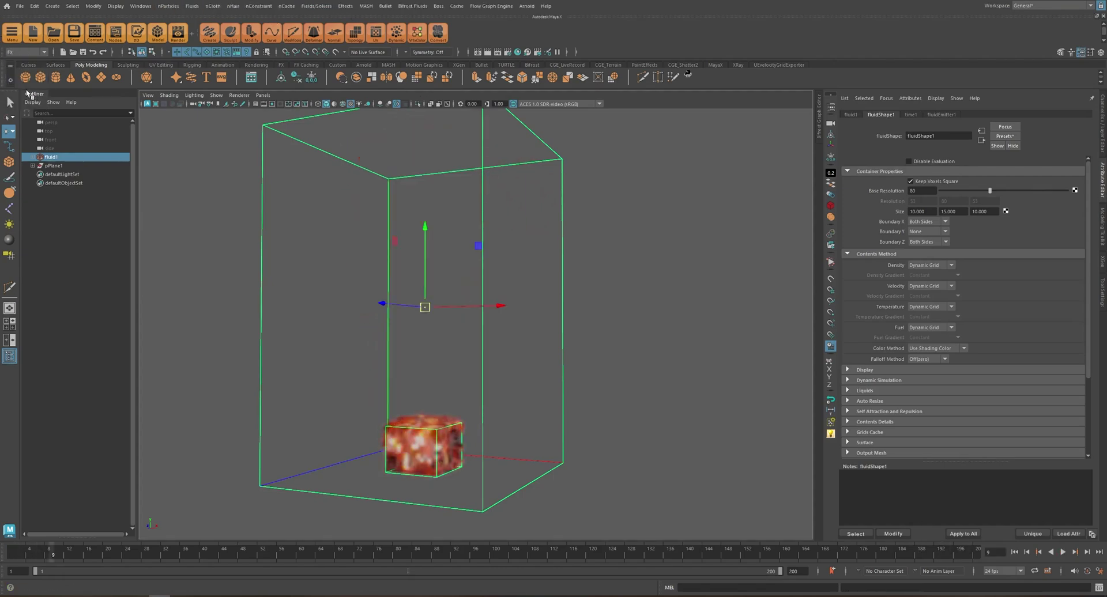
{"action": "left_click", "coordinate": [258, 6]}
{"action": "mouse_move", "coordinate": [346, 29]}
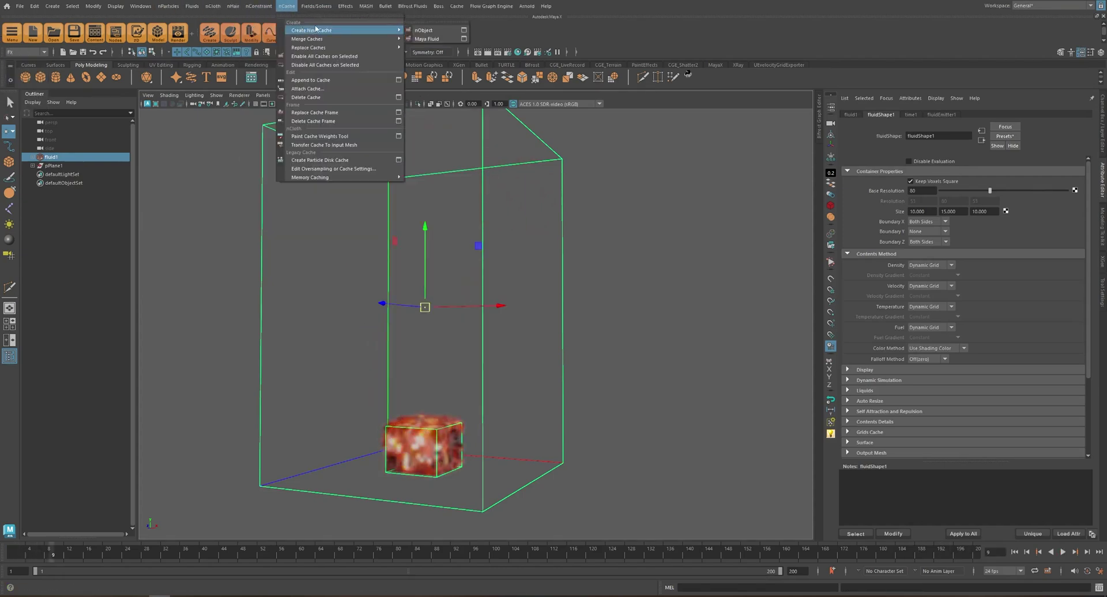
{"action": "left_click", "coordinate": [443, 39]}
{"action": "left_click", "coordinate": [609, 305]}
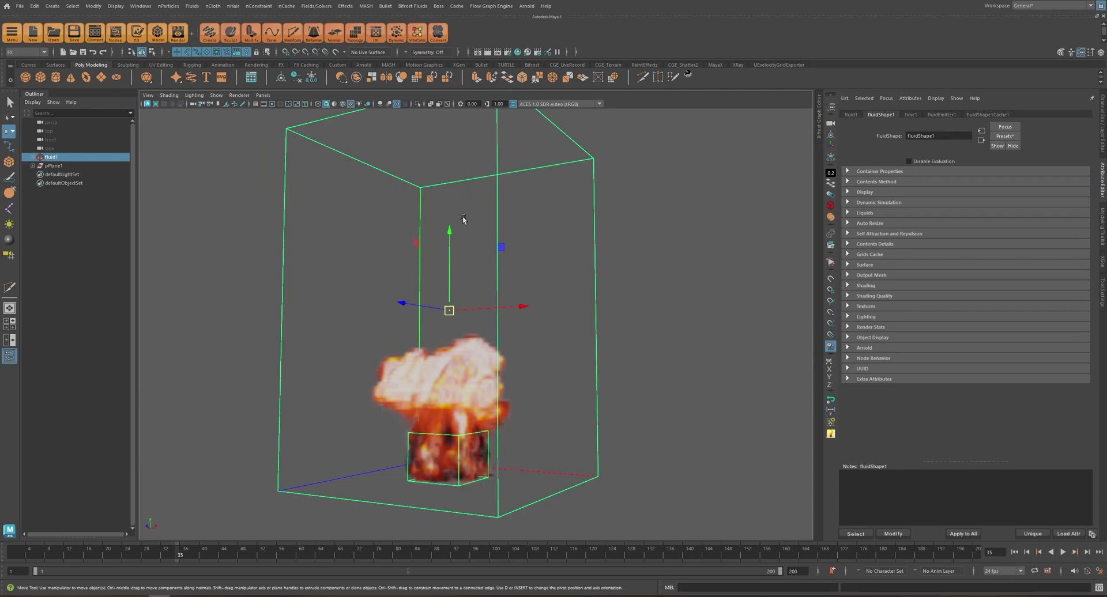
Attach the existing fluidShape1 cache file to the fluid container as a second cache.
{"action": "left_click", "coordinate": [979, 115]}
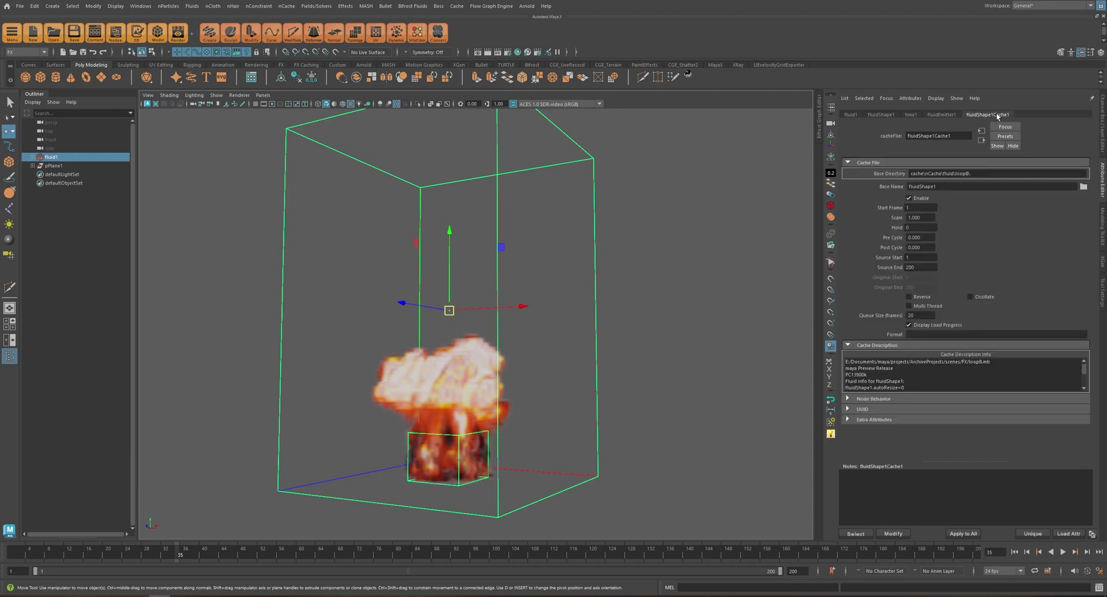
{"action": "left_click", "coordinate": [315, 6]}
{"action": "mouse_move", "coordinate": [287, 6]}
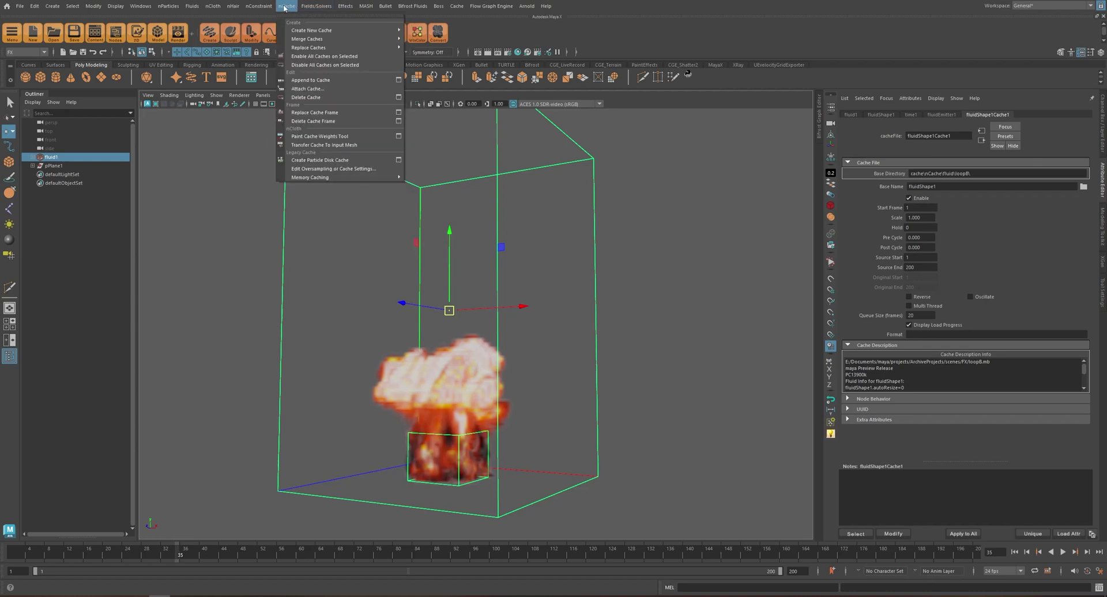
{"action": "left_click", "coordinate": [319, 91]}
{"action": "double_click", "coordinate": [743, 173]}
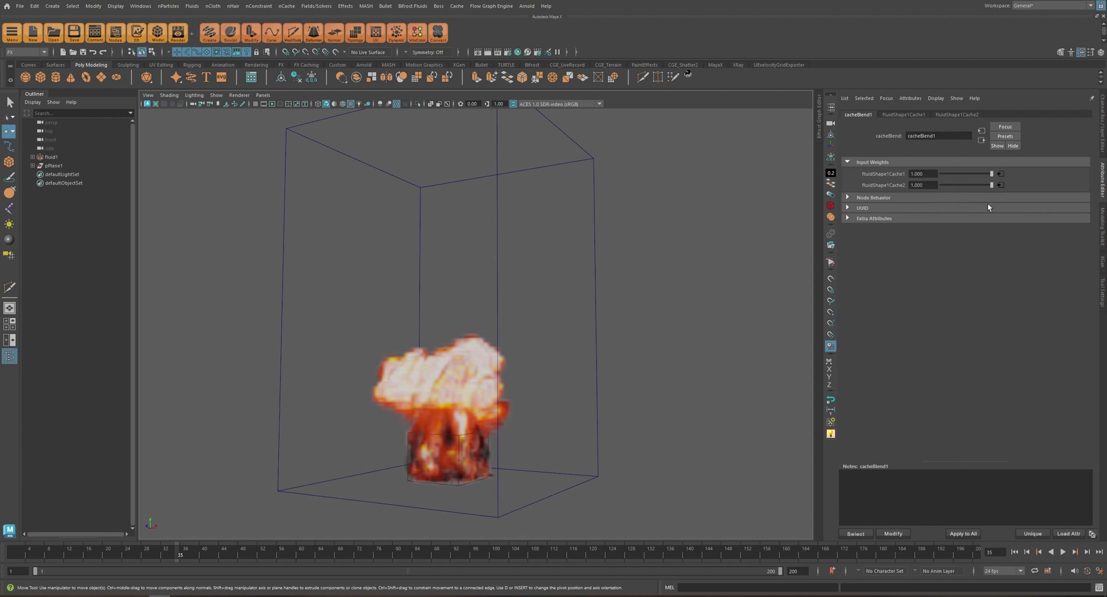
Set the start frame of fluidShape1Cache2 to 150 and scrub back to frame 149.
{"action": "left_click", "coordinate": [1000, 184]}
{"action": "left_click", "coordinate": [924, 210]}
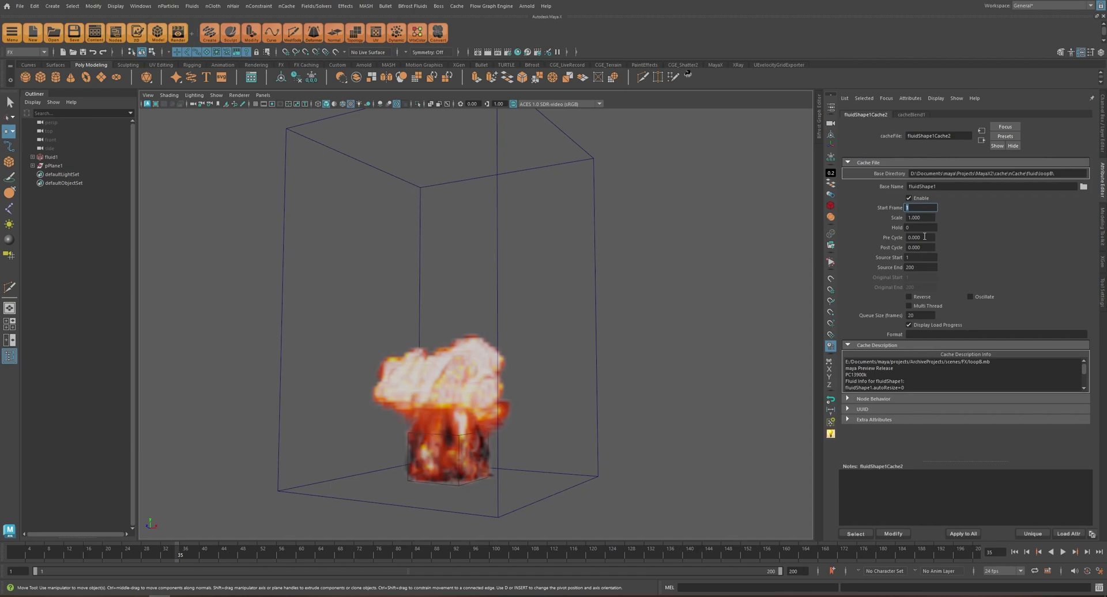
{"action": "key", "text": "alt+v"}
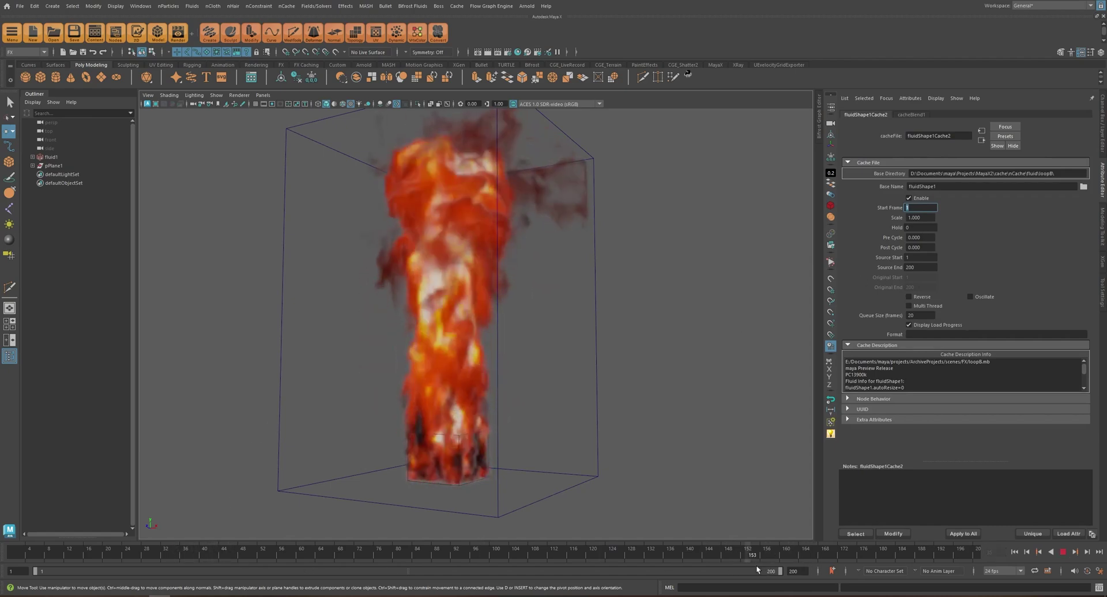
{"action": "key", "text": "alt+v"}
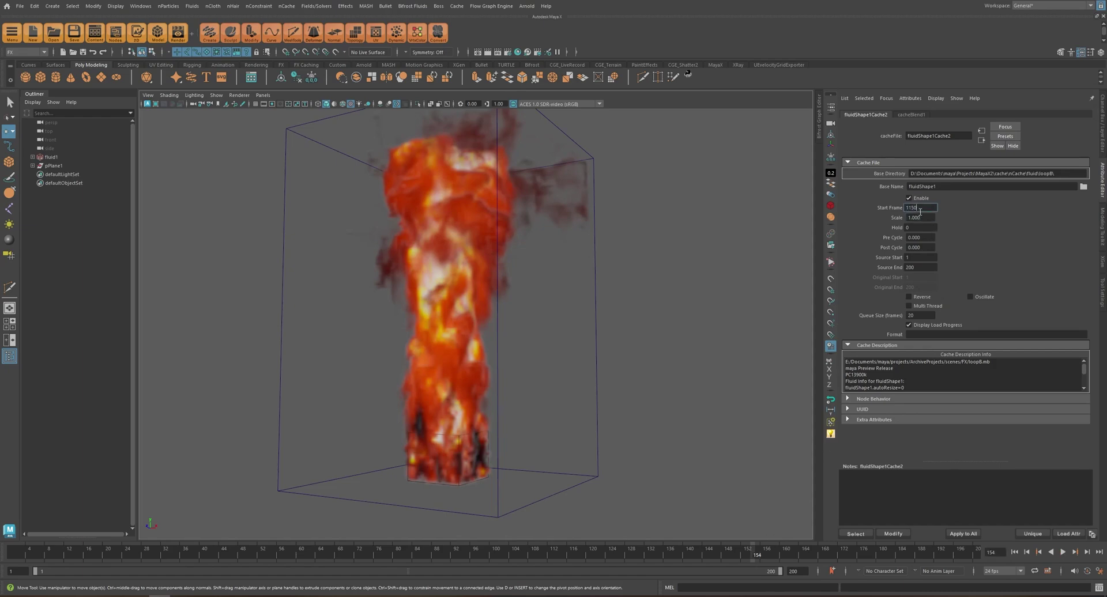
{"action": "left_click_drag", "start_coordinate": [752, 553], "coordinate": [728, 557]}
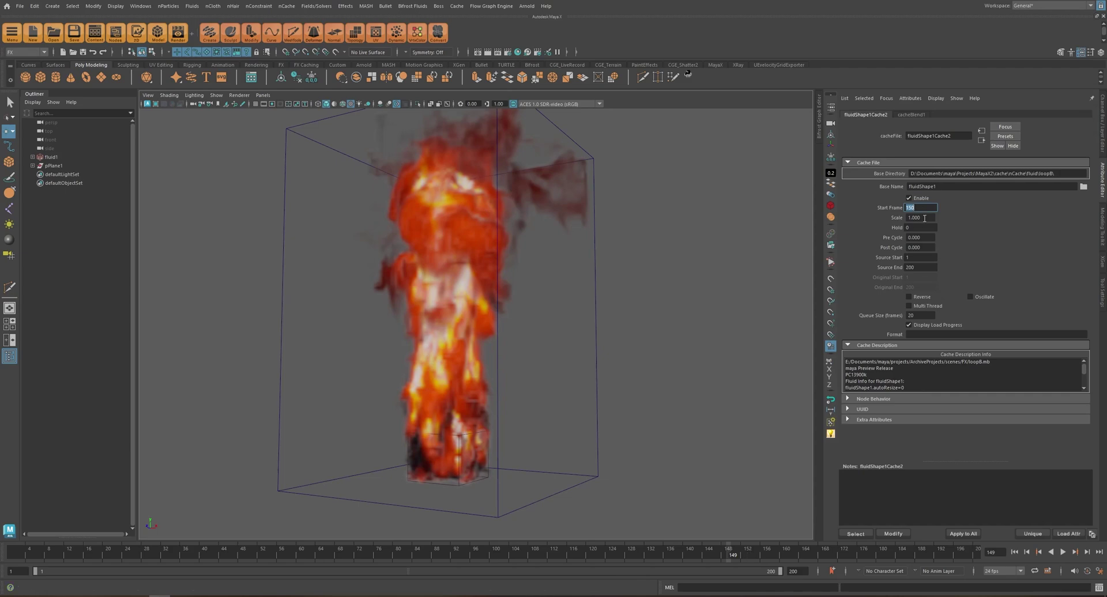
Key the cacheBlend1 weights at frame 150 with fluidShape1Cache1 at 1 and fluidShape1Cache2 at 0, and check playback.
{"action": "left_click", "coordinate": [981, 141]}
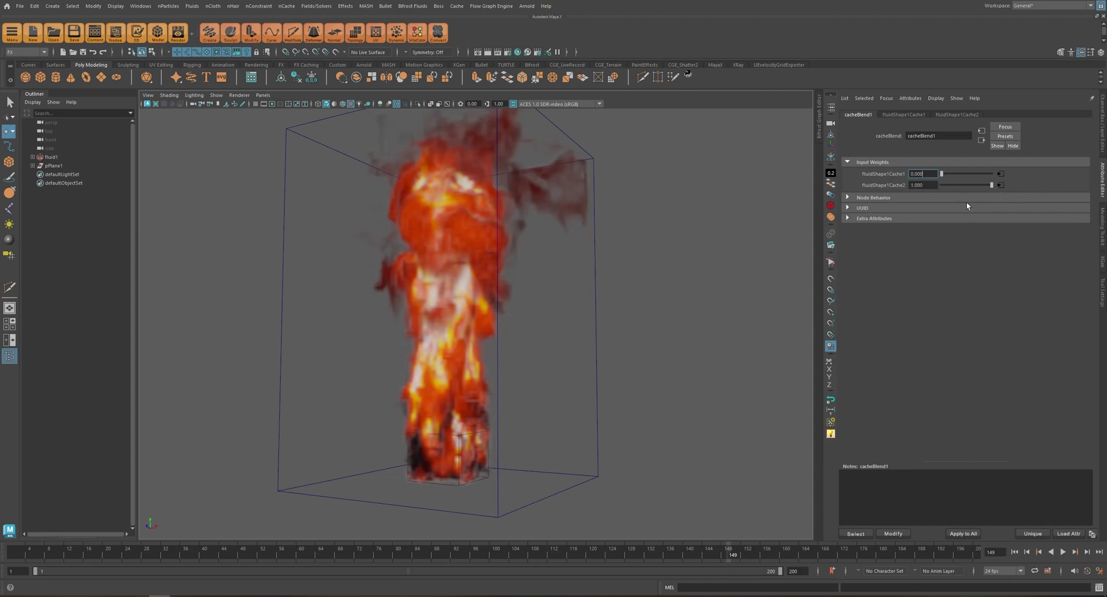
{"action": "left_click", "coordinate": [731, 556]}
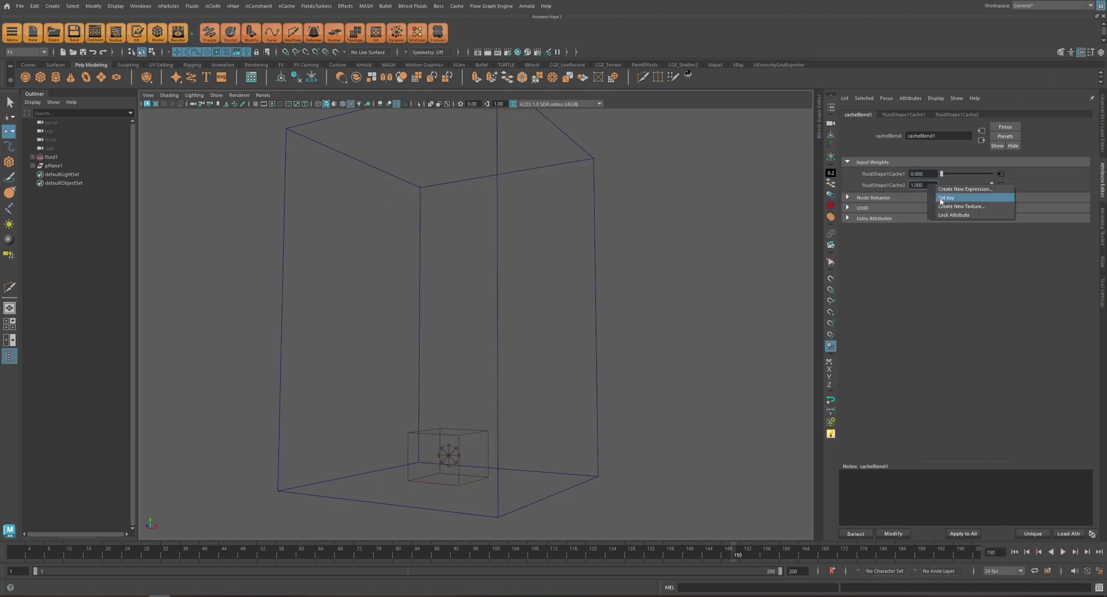
{"action": "left_click", "coordinate": [921, 185]}
{"action": "right_click", "coordinate": [934, 176]}
{"action": "left_click", "coordinate": [946, 190]}
{"action": "right_click", "coordinate": [928, 185]}
{"action": "left_click", "coordinate": [937, 197]}
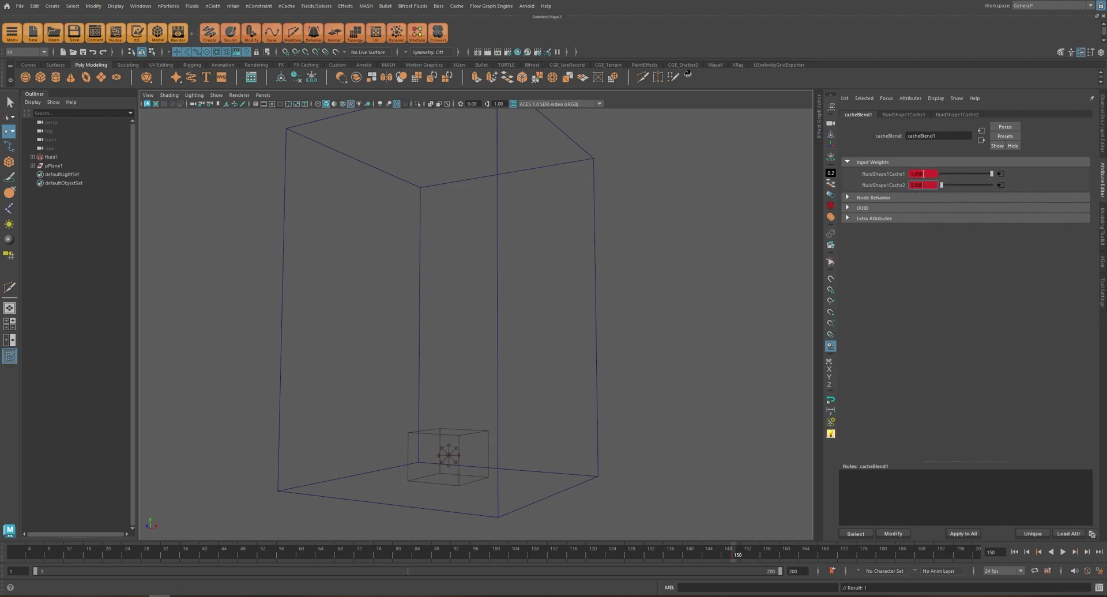
{"action": "key", "text": "alt+v"}
{"action": "key", "text": "alt+v"}
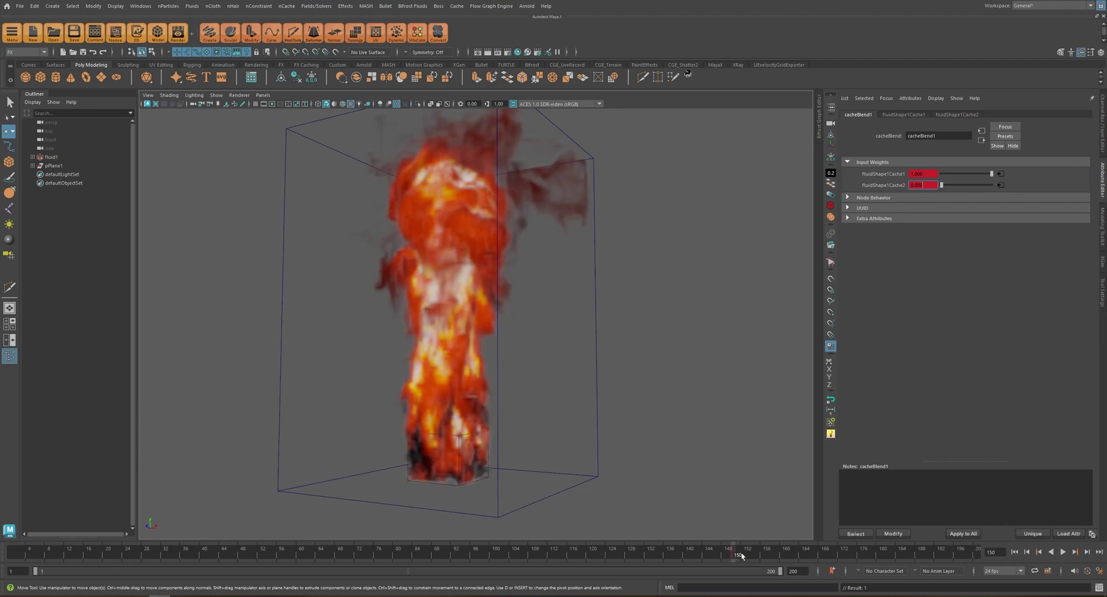
Key the cacheBlend1 weights at frame 200 with fluidShape1Cache1 at 0 and fluidShape1Cache2 at 1.
{"action": "left_click_drag", "start_coordinate": [738, 557], "coordinate": [1046, 546]}
{"action": "right_click", "coordinate": [924, 173]}
{"action": "left_click", "coordinate": [933, 188]}
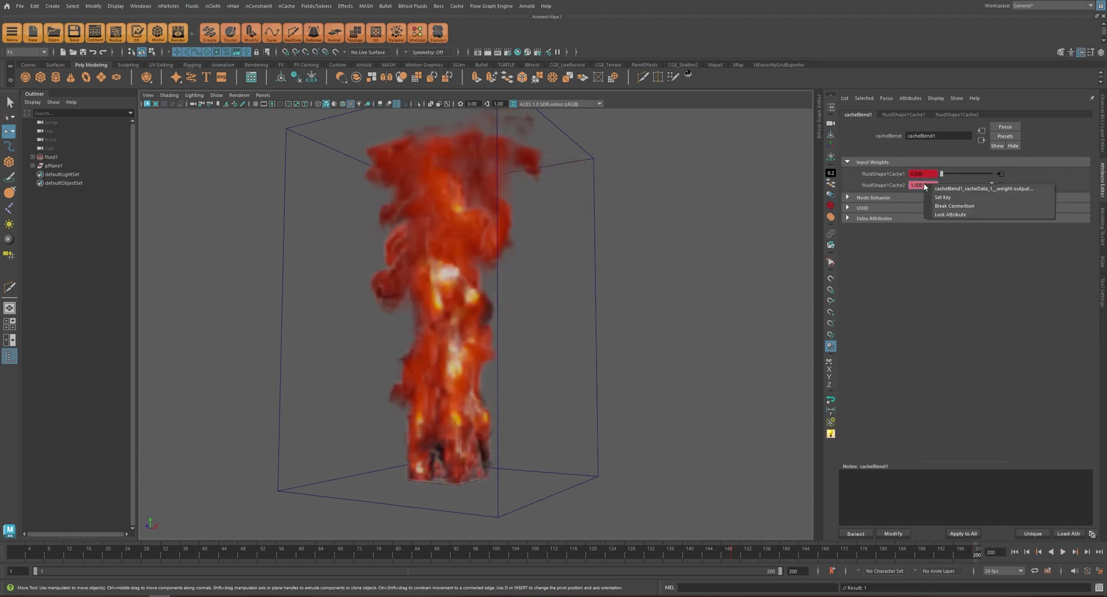
{"action": "right_click", "coordinate": [922, 173]}
{"action": "left_click", "coordinate": [933, 193]}
Play the blended fire up to frame 200 and compare it with the opening frames of the animation.
{"action": "left_click", "coordinate": [717, 555]}
{"action": "key", "text": "alt+v"}
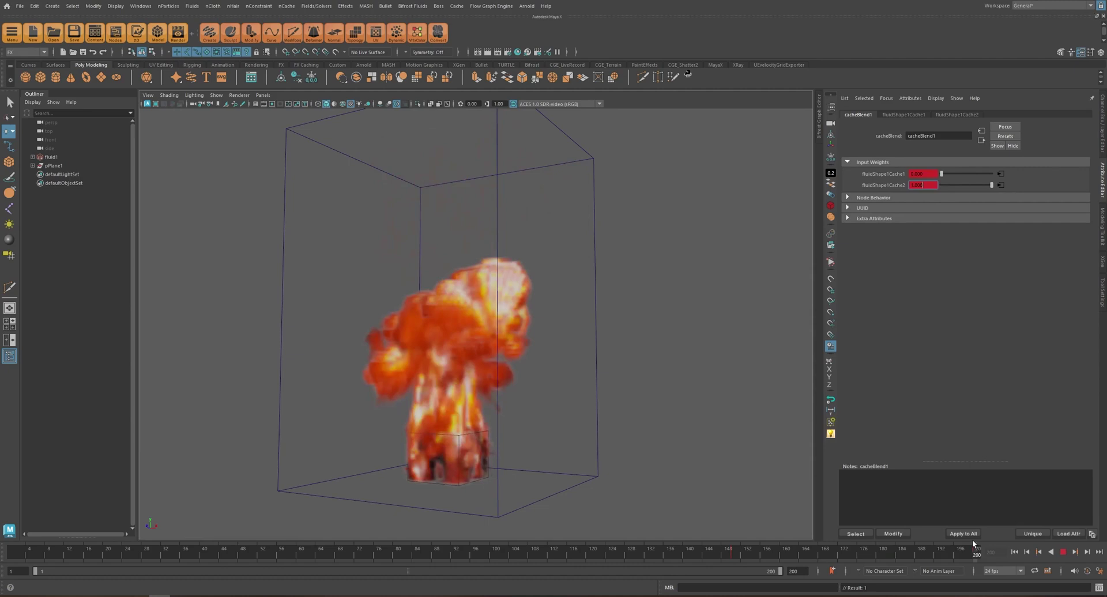
{"action": "key", "text": "alt+v"}
{"action": "left_click", "coordinate": [10, 553]}
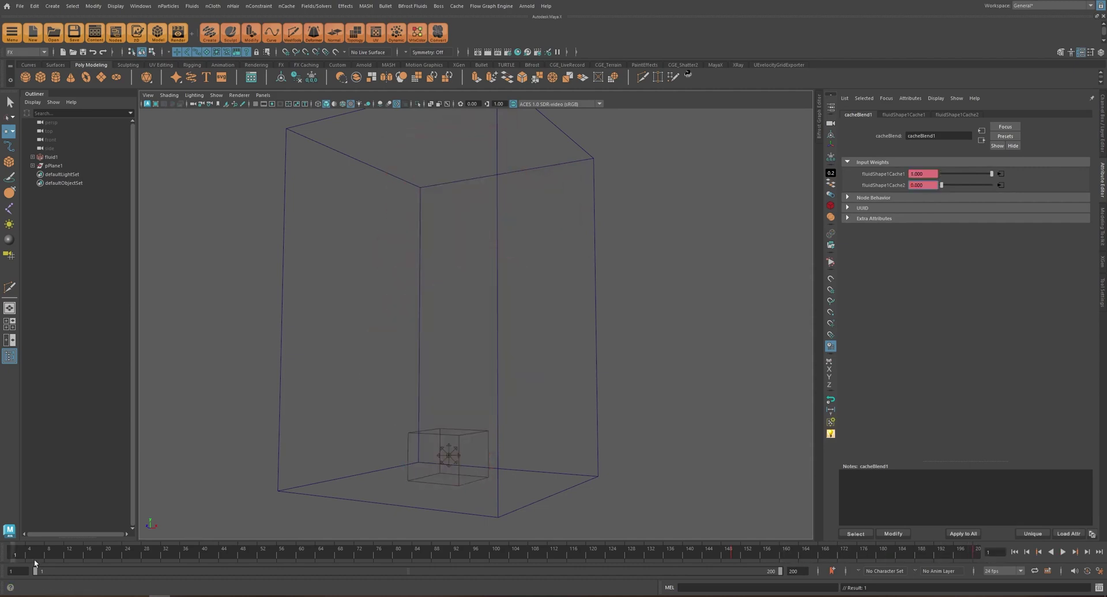
{"action": "left_click_drag", "start_coordinate": [35, 554], "coordinate": [213, 555]}
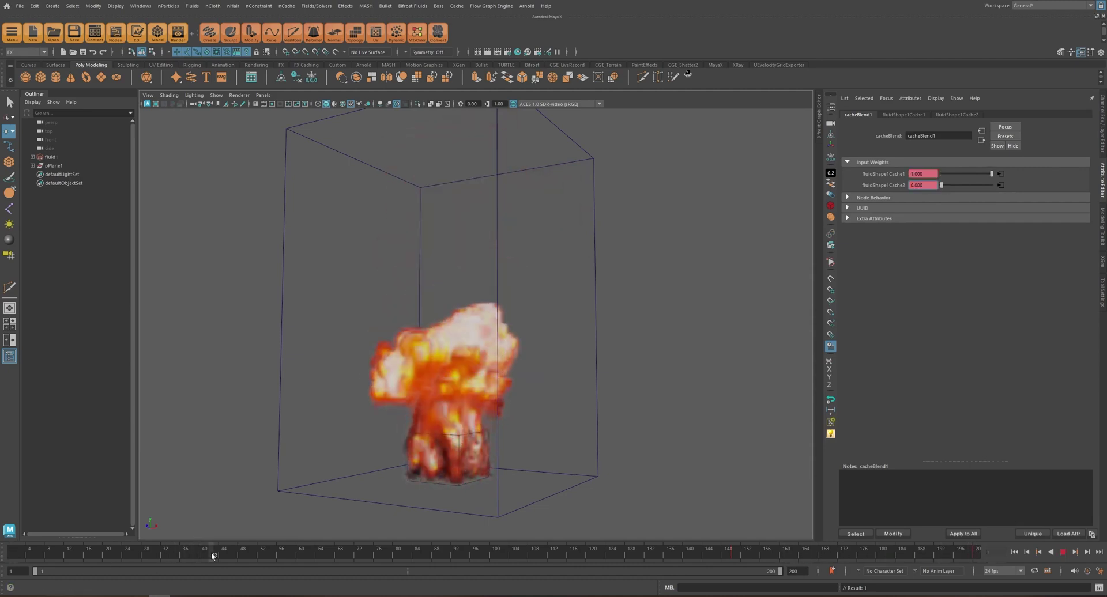
Set the playback start frame to 50, compare the first and last frames and play the loop.
{"action": "double_click", "coordinate": [40, 572]}
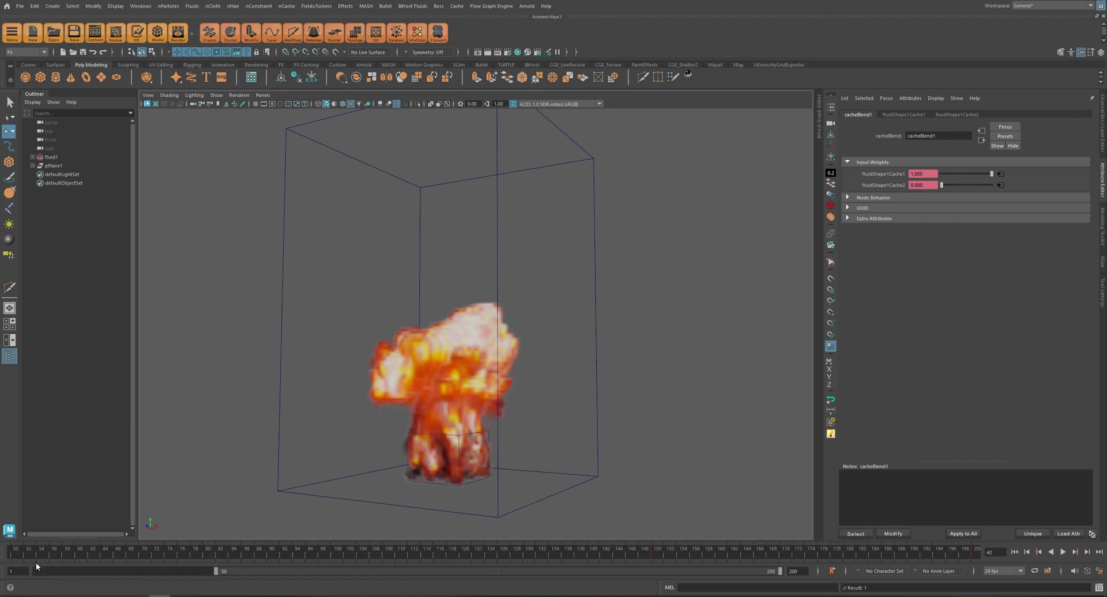
{"action": "left_click", "coordinate": [15, 555]}
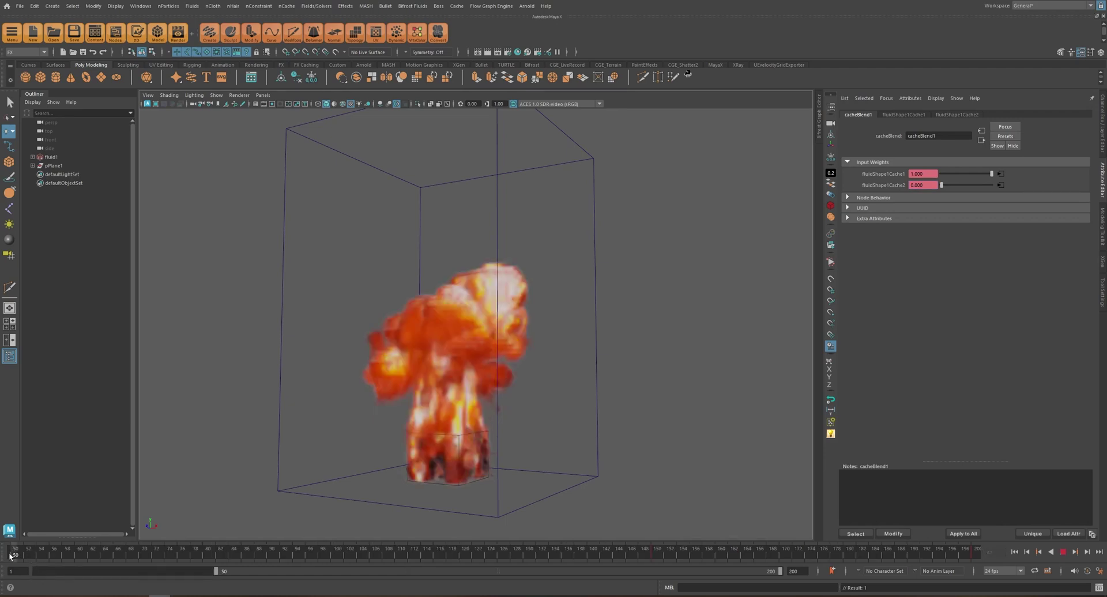
{"action": "left_click", "coordinate": [978, 558]}
{"action": "left_click", "coordinate": [1014, 552]}
{"action": "left_click", "coordinate": [1062, 553]}
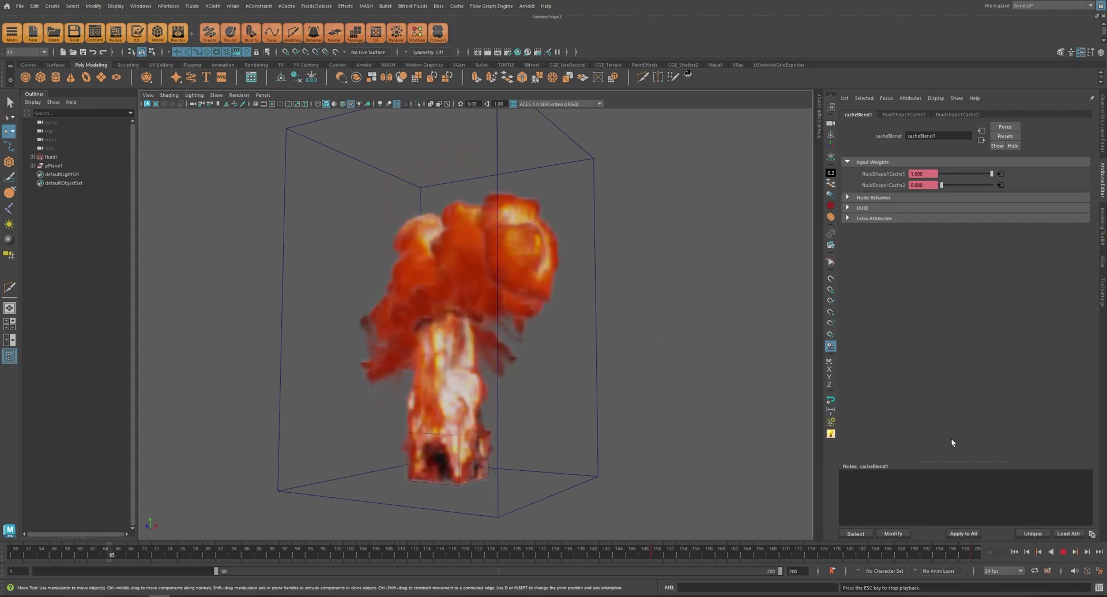
Set the playback end frame to 199 and play the looping fire from frame 50.
{"action": "left_click_drag", "start_coordinate": [584, 559], "coordinate": [977, 558]}
{"action": "double_click", "coordinate": [772, 571]}
{"action": "type", "text": "199"}
{"action": "key", "text": "Return"}
{"action": "left_click_drag", "start_coordinate": [906, 554], "coordinate": [532, 550]}
{"action": "left_click", "coordinate": [662, 530]}
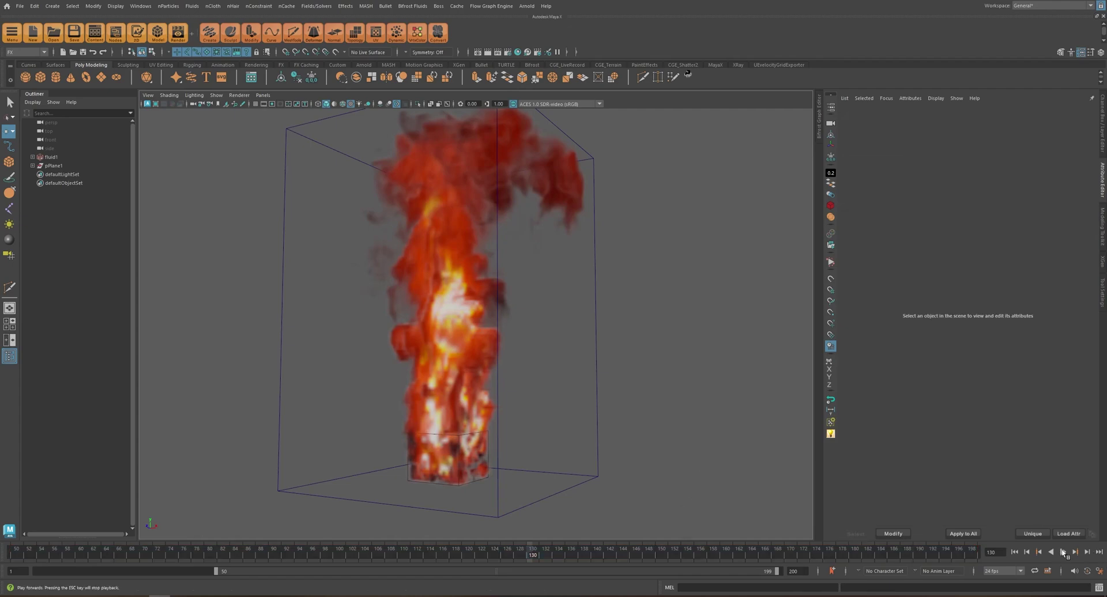
{"action": "left_click", "coordinate": [1062, 551]}
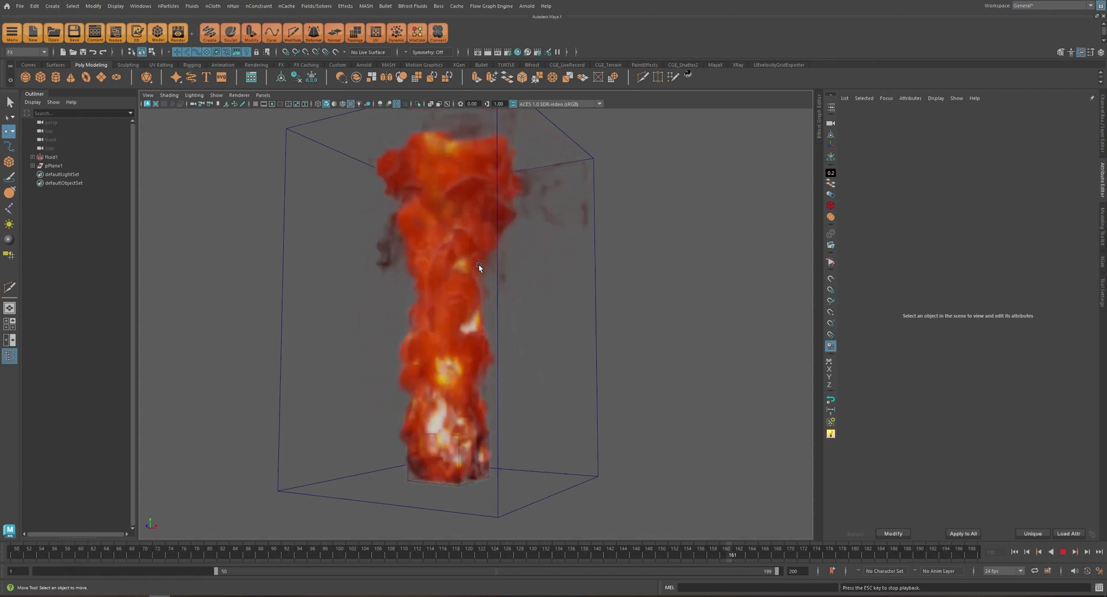
{"action": "key", "text": "Escape"}
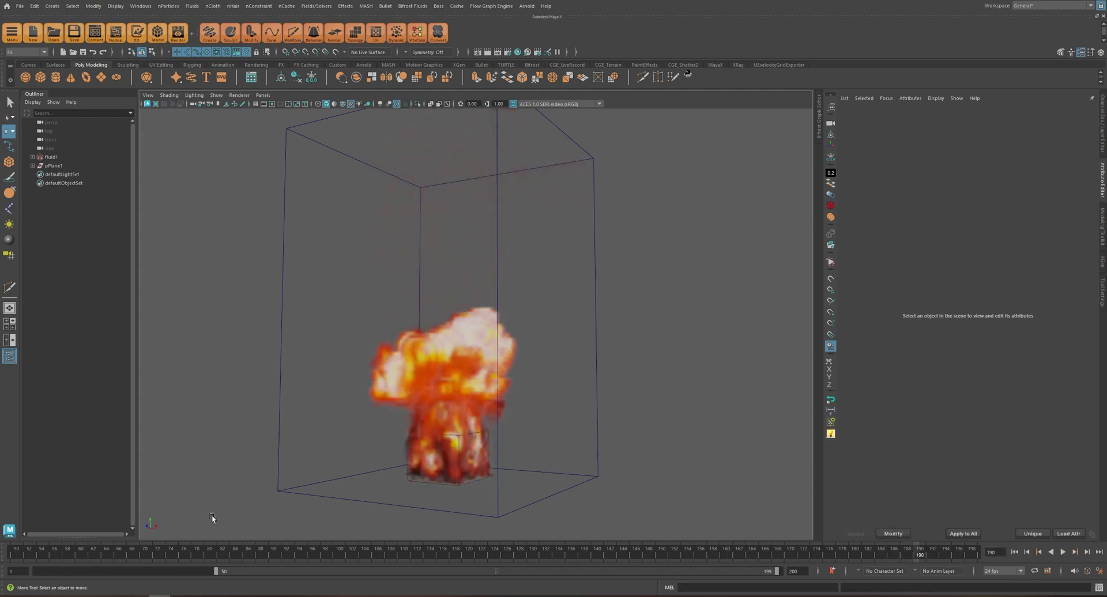
Return the playback start to frame 1 and delete the fluid's cacheBlend1 node.
{"action": "left_click_drag", "start_coordinate": [212, 572], "coordinate": [35, 571]}
{"action": "left_click", "coordinate": [542, 200]}
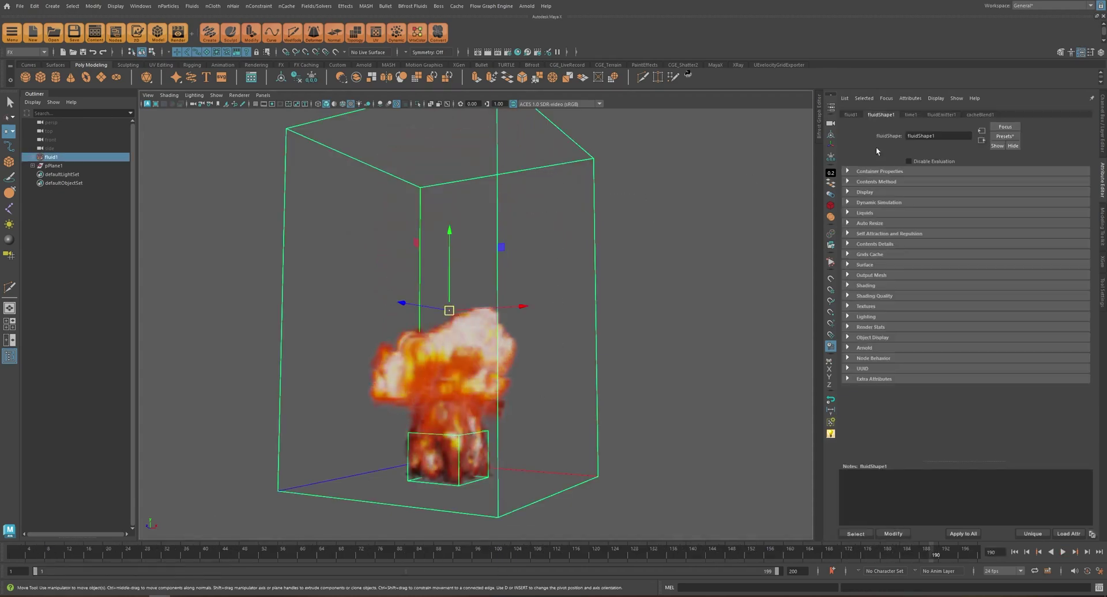
{"action": "left_click", "coordinate": [975, 114]}
{"action": "left_click", "coordinate": [662, 378]}
{"action": "left_click_drag", "start_coordinate": [425, 240], "coordinate": [574, 254]}
{"action": "left_click", "coordinate": [980, 116]}
{"action": "left_click", "coordinate": [857, 535]}
{"action": "key", "text": "Delete"}
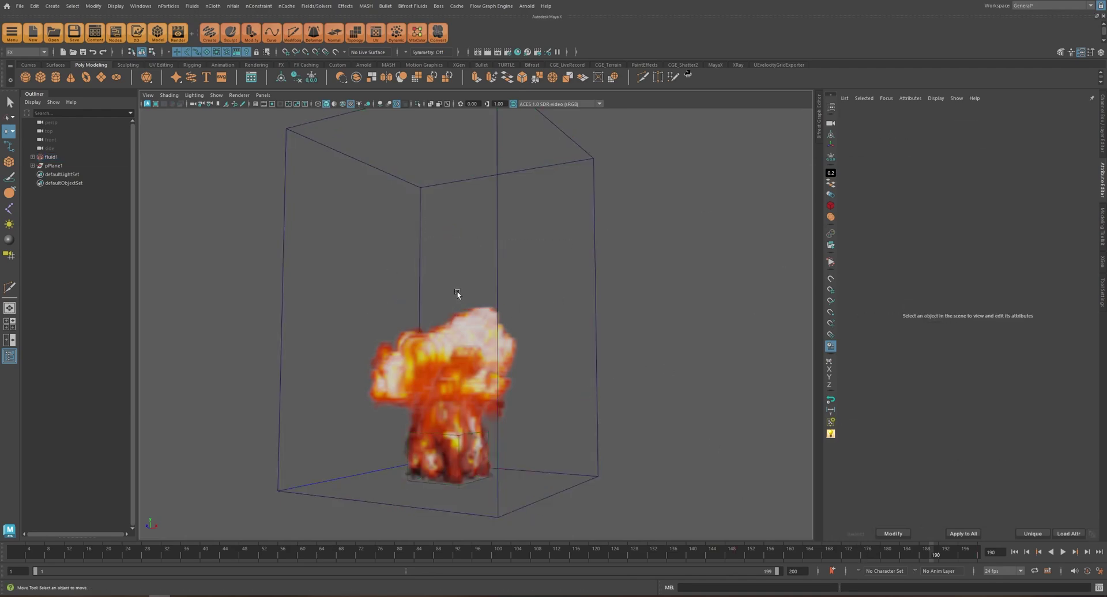
Select the fluid container and extend both the animation and playback range to frame 400.
{"action": "left_click_drag", "start_coordinate": [444, 233], "coordinate": [601, 247]}
{"action": "left_click", "coordinate": [795, 572]}
{"action": "type", "text": "400"}
{"action": "key", "text": "Return"}
{"action": "left_click_drag", "start_coordinate": [407, 572], "coordinate": [71, 573]}
{"action": "left_click_drag", "start_coordinate": [409, 571], "coordinate": [1006, 579]}
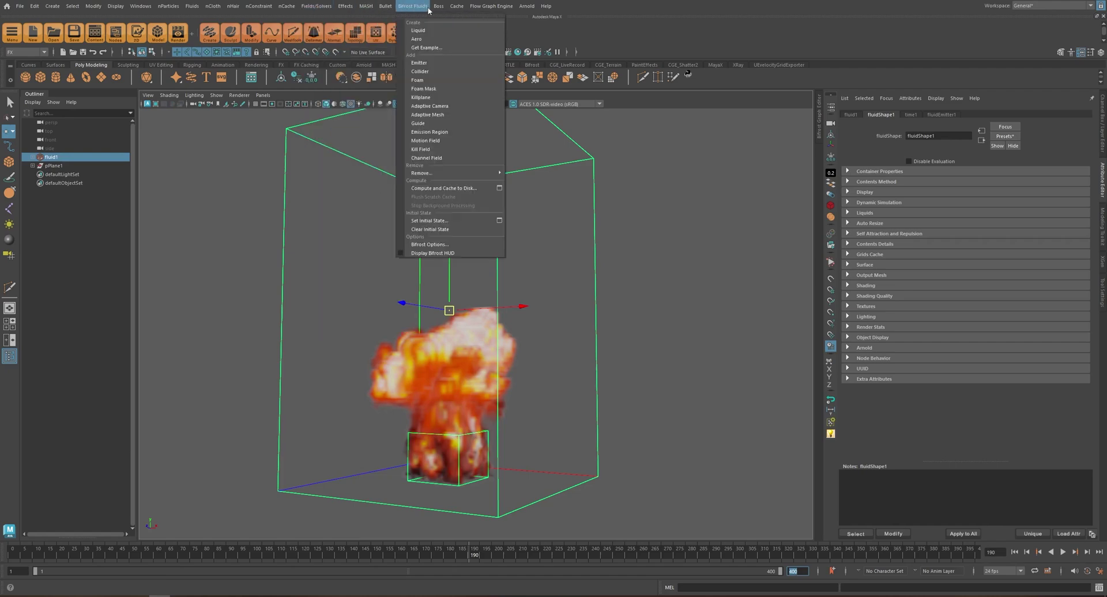
Create a new Maya Fluid cache of the selected fluid container over the extended 400-frame range.
{"action": "left_click", "coordinate": [286, 5]}
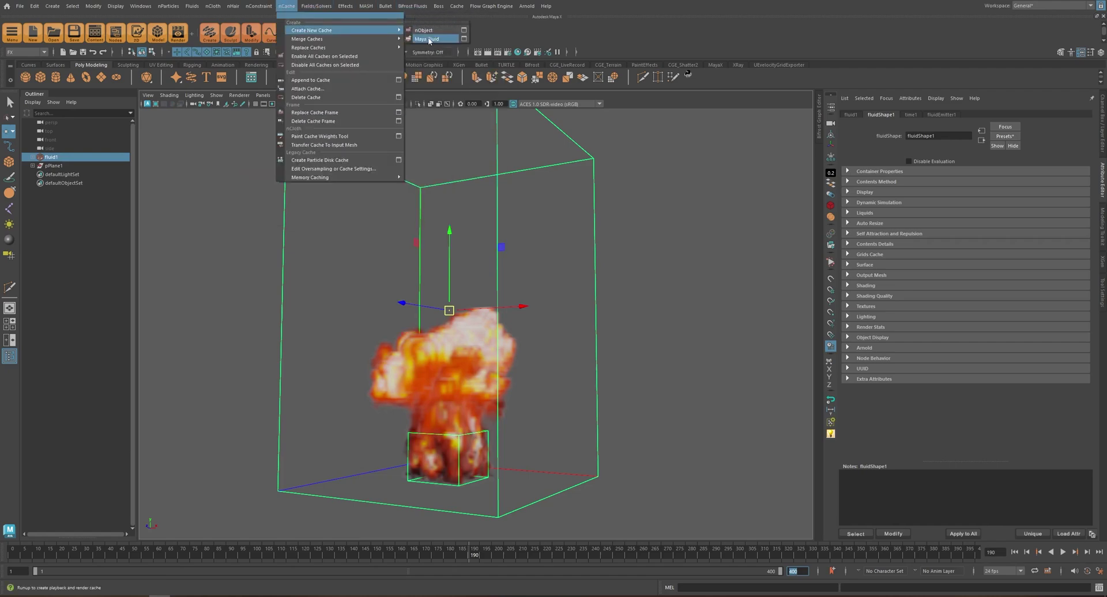
{"action": "left_click", "coordinate": [426, 39]}
{"action": "left_click", "coordinate": [595, 304]}
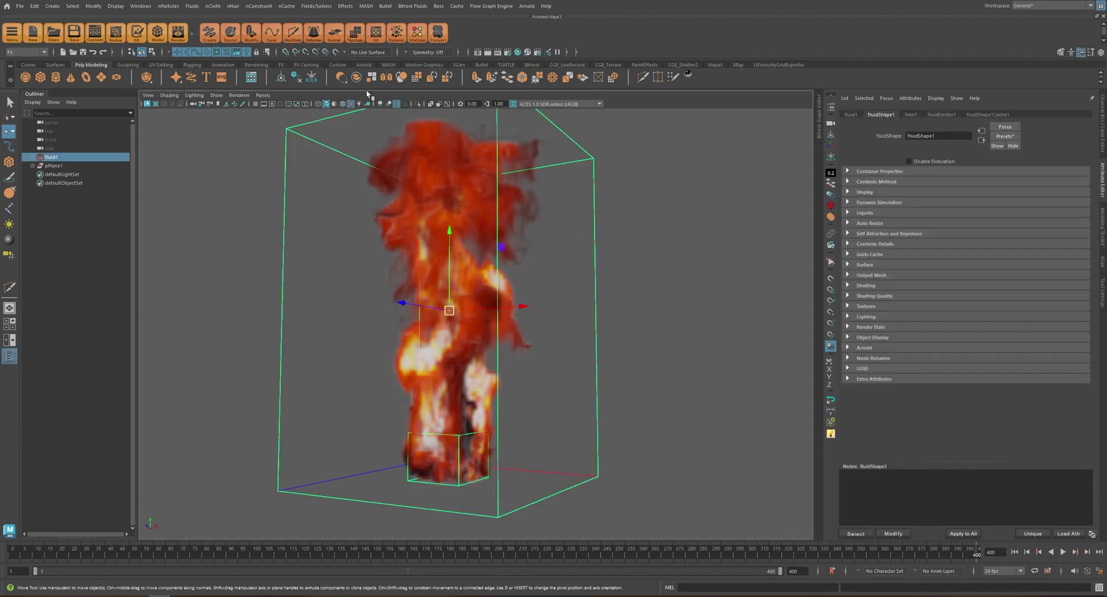
Attach the fluidShape1.xml cache file from the loop8 folder to the fluid as a second cache.
{"action": "left_click", "coordinate": [286, 6]}
{"action": "left_click", "coordinate": [306, 90]}
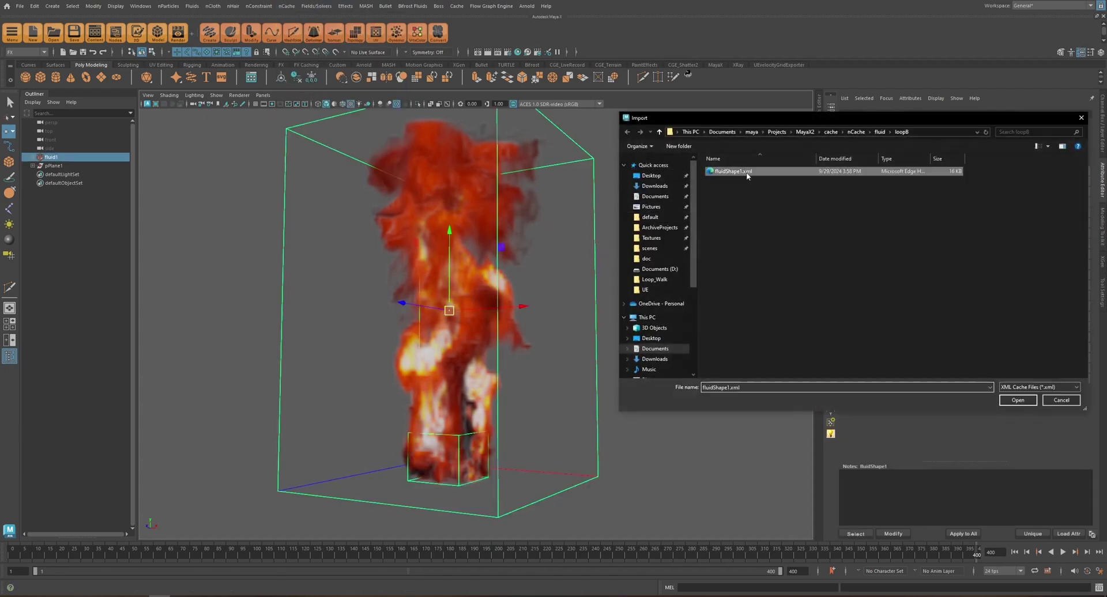
{"action": "double_click", "coordinate": [743, 172]}
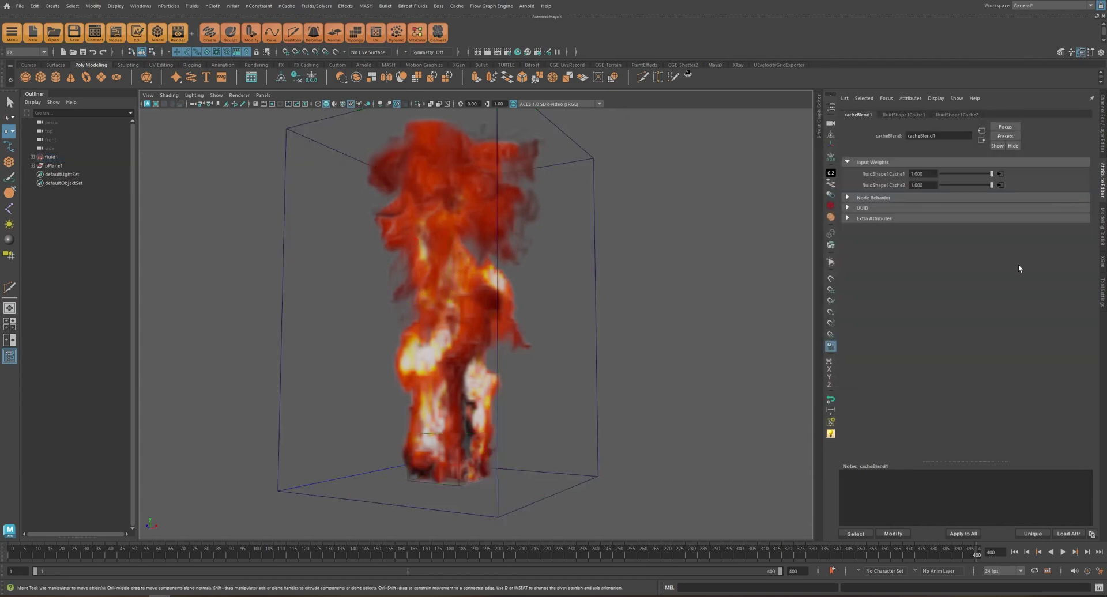
Open the attributes of fluidShape1Cache2, go to frame 100 and set the playback start to frame 100.
{"action": "left_click", "coordinate": [1000, 185]}
{"action": "left_click_drag", "start_coordinate": [74, 555], "coordinate": [255, 554]}
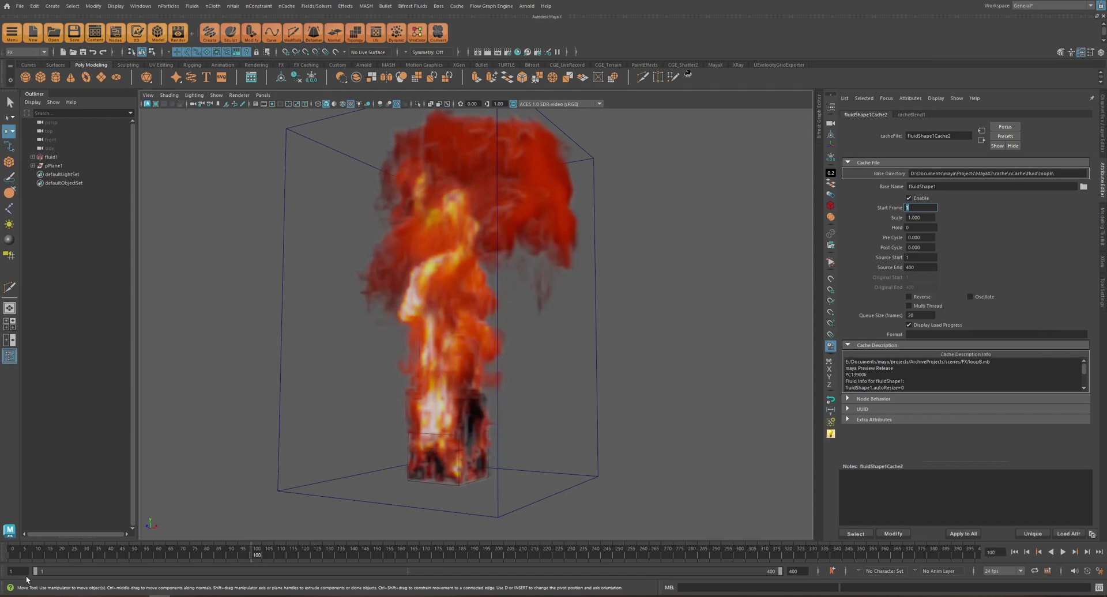
{"action": "left_click_drag", "start_coordinate": [38, 571], "coordinate": [216, 572]}
Set the Start Frame of fluidShape1Cache2 to 300 and return to the cacheBlend1 attributes.
{"action": "left_click_drag", "start_coordinate": [916, 208], "coordinate": [905, 208]}
{"action": "left_click_drag", "start_coordinate": [74, 554], "coordinate": [803, 557]}
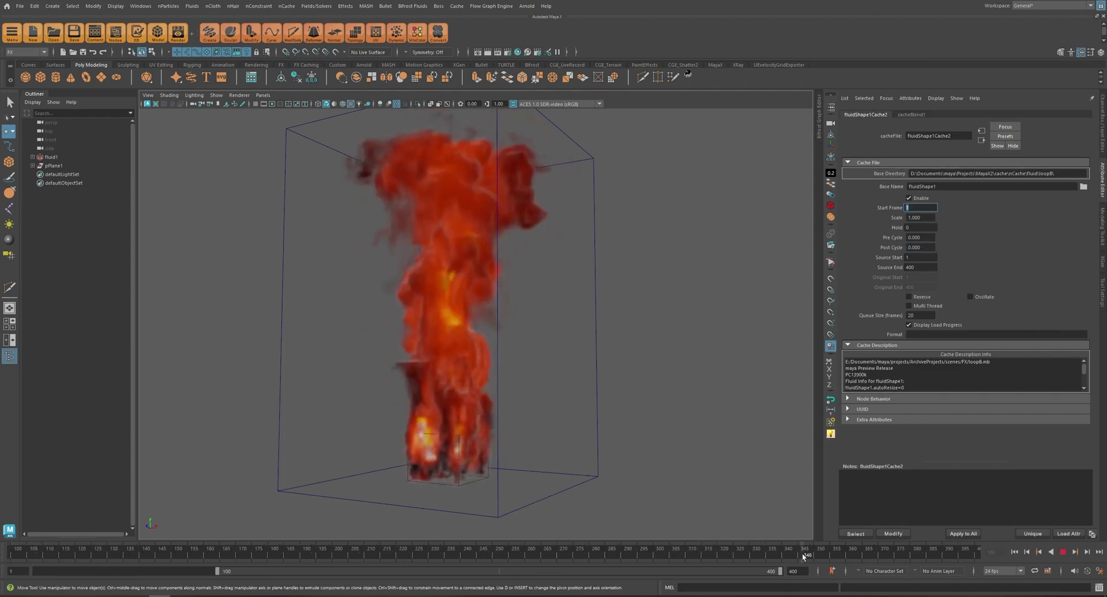
{"action": "left_click_drag", "start_coordinate": [776, 560], "coordinate": [654, 561]}
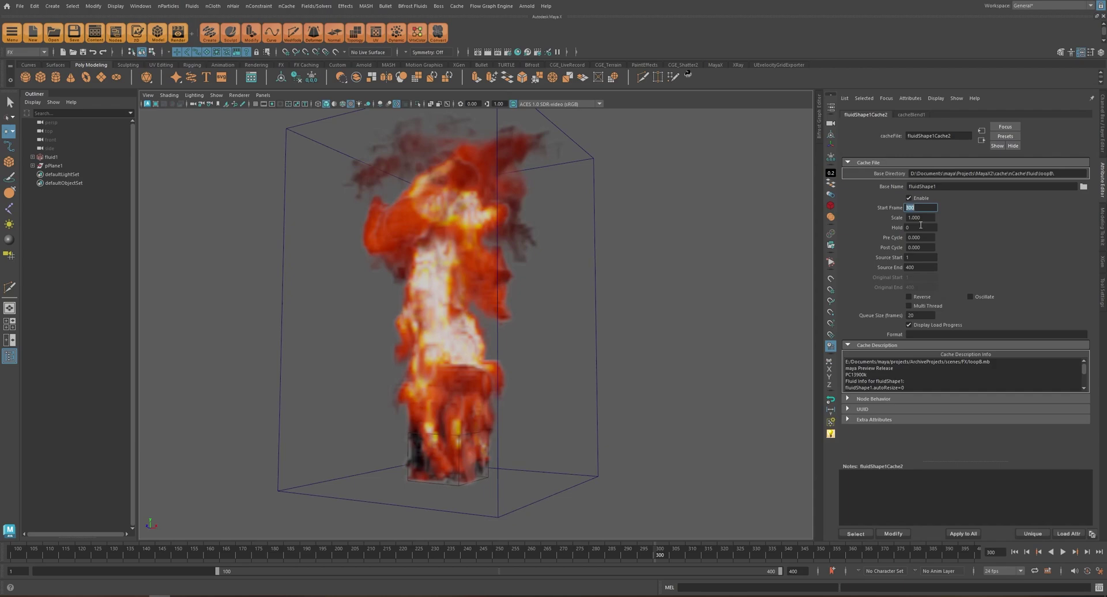
{"action": "left_click", "coordinate": [981, 141]}
{"action": "left_click_drag", "start_coordinate": [658, 557], "coordinate": [4, 530]}
{"action": "left_click", "coordinate": [982, 141]}
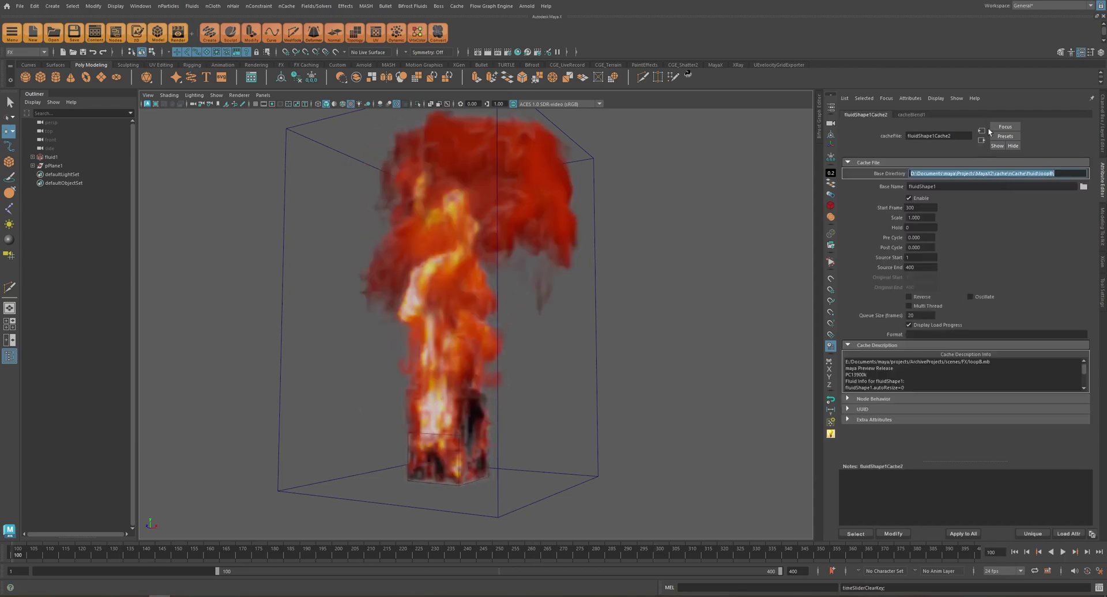
{"action": "left_click", "coordinate": [980, 141]}
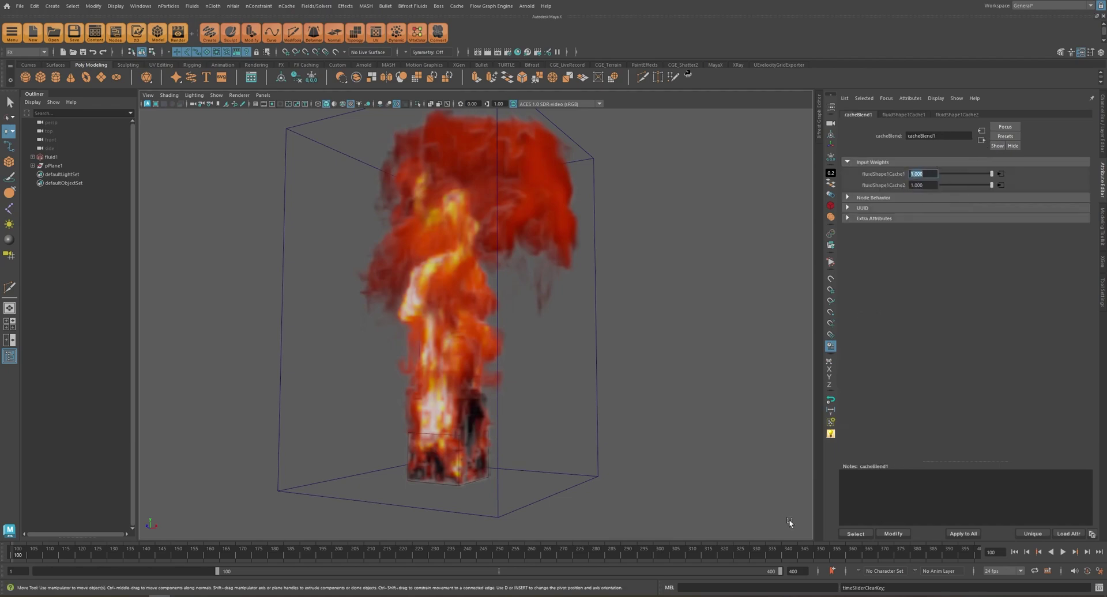
At frame 400, key the cacheBlend1 input weights with fluidShape1Cache1 at 0 and fluidShape1Cache2 at 1.
{"action": "key", "text": "alt+v"}
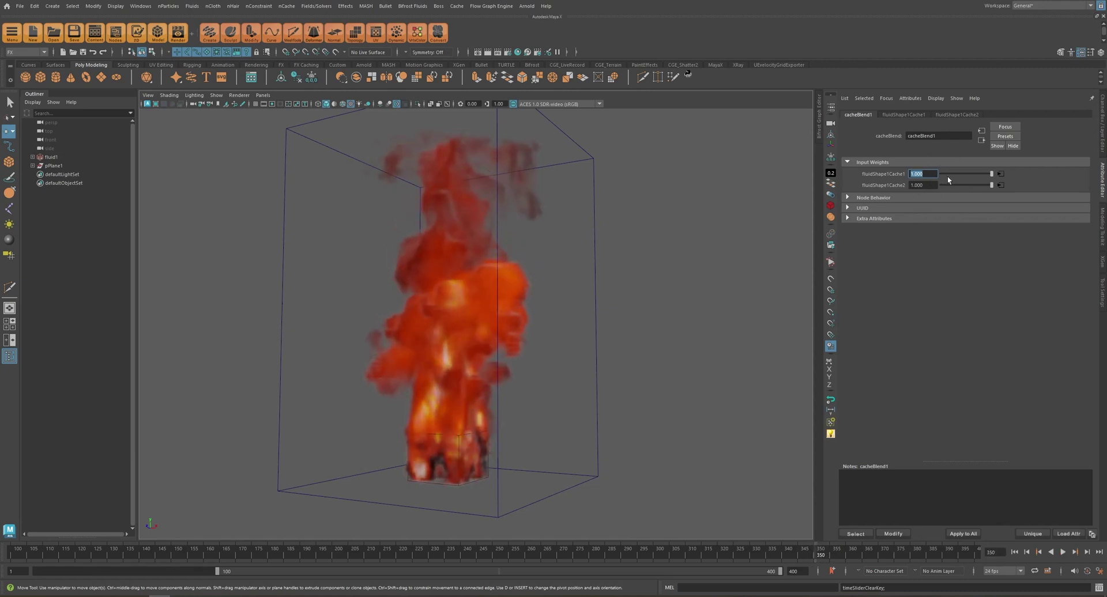
{"action": "left_click_drag", "start_coordinate": [915, 555], "coordinate": [1065, 545]}
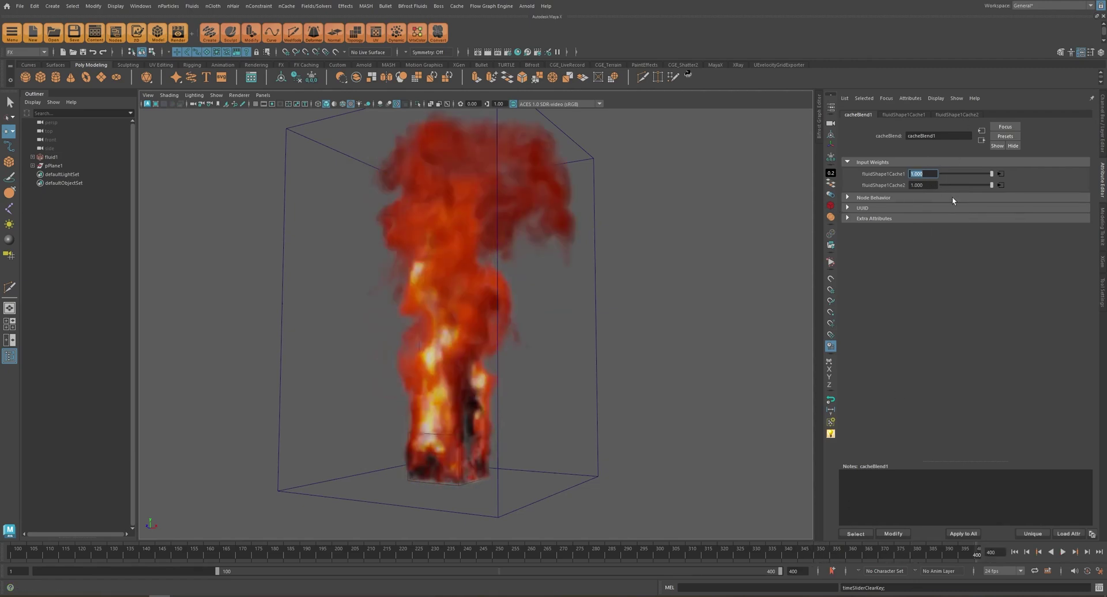
{"action": "left_click_drag", "start_coordinate": [991, 174], "coordinate": [853, 156]}
{"action": "right_click", "coordinate": [921, 173]}
{"action": "left_click", "coordinate": [933, 186]}
{"action": "right_click", "coordinate": [917, 184]}
{"action": "left_click", "coordinate": [936, 197]}
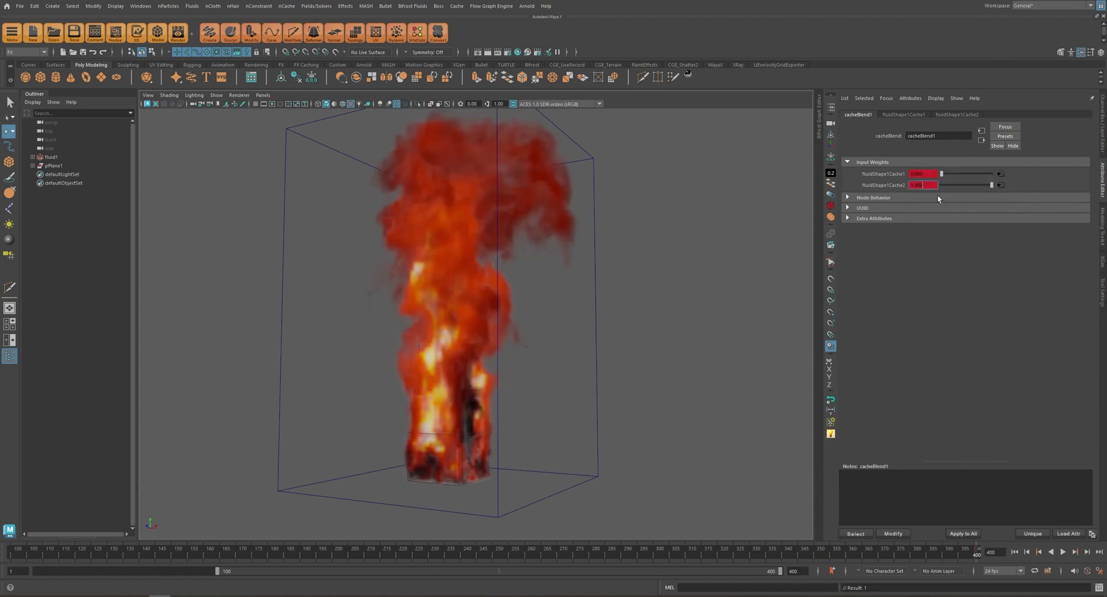
At frame 350, key the cacheBlend1 input weights with fluidShape1Cache1 at 1 and fluidShape1Cache2 at 0.
{"action": "left_click", "coordinate": [818, 554]}
{"action": "left_click", "coordinate": [815, 557]}
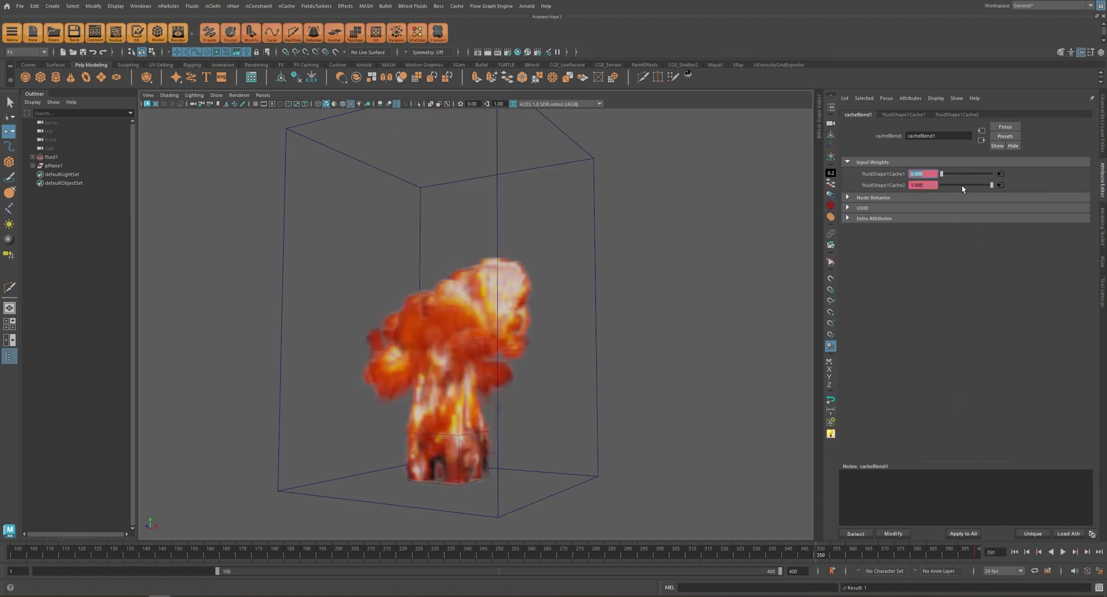
{"action": "right_click", "coordinate": [922, 174]}
{"action": "left_click", "coordinate": [942, 192]}
{"action": "right_click", "coordinate": [922, 185]}
{"action": "left_click", "coordinate": [942, 203]}
Set the playback end to frame 399 and play the looping fire, viewing it from several angles.
{"action": "left_click_drag", "start_coordinate": [820, 549], "coordinate": [624, 553]}
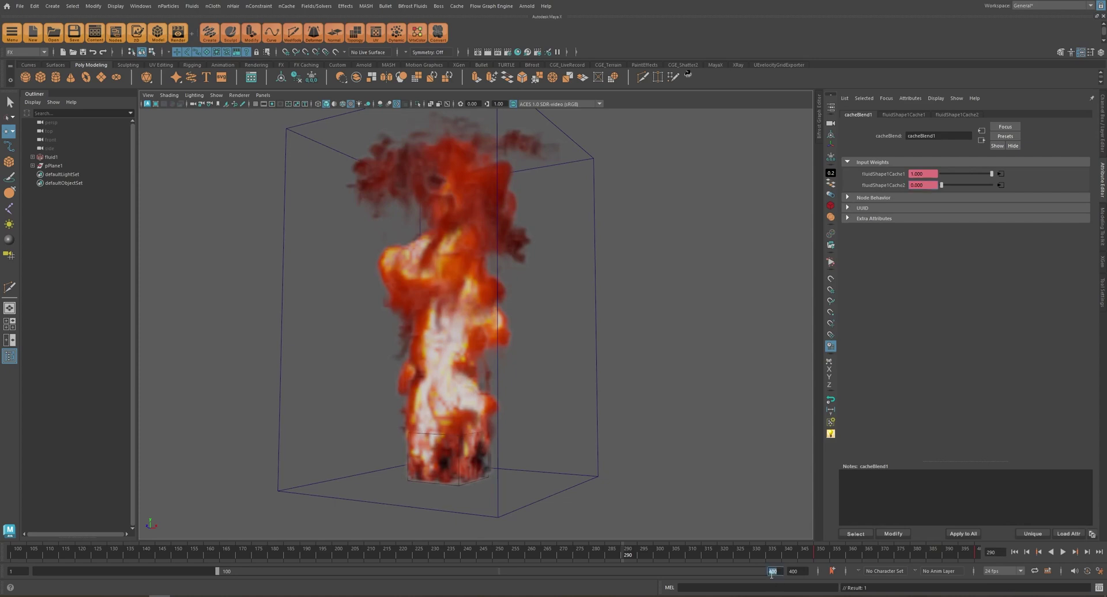
{"action": "left_click", "coordinate": [1062, 552]}
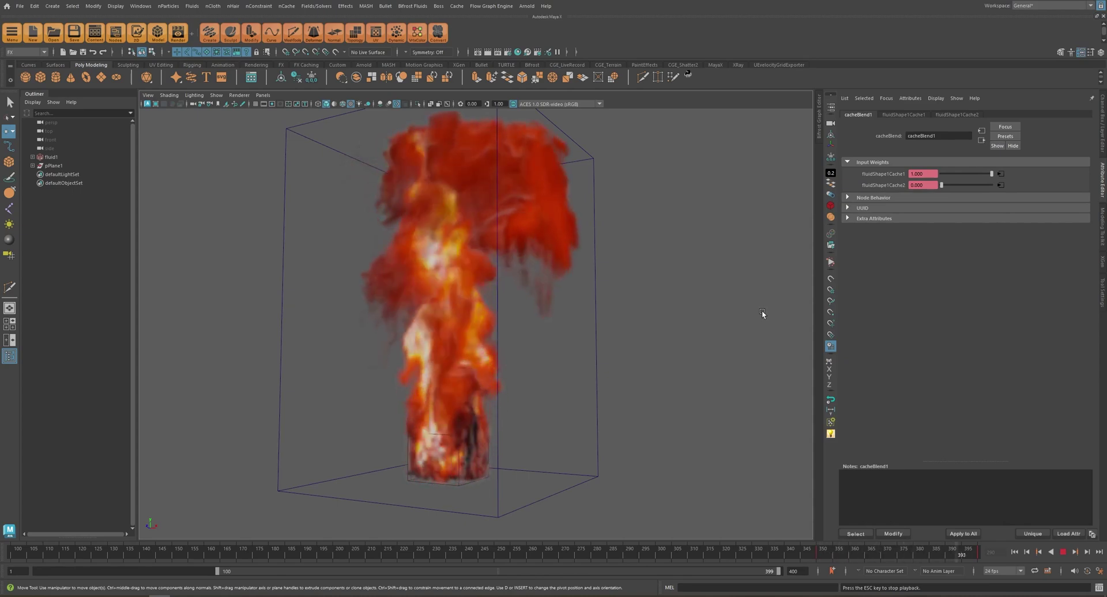
{"action": "mouse_move", "coordinate": [600, 370]}
{"action": "left_mouse_down", "text": "alt"}
{"action": "mouse_move", "coordinate": [684, 376]}
{"action": "mouse_move", "coordinate": [503, 370]}
{"action": "mouse_move", "coordinate": [587, 387]}
{"action": "left_mouse_up", "text": "alt"}
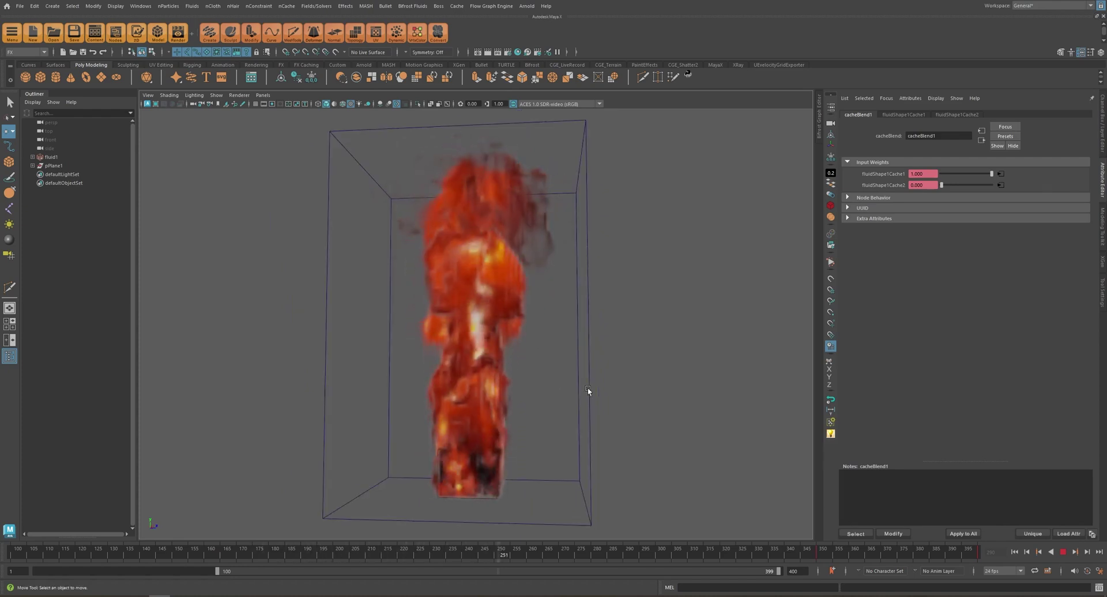
{"action": "key", "text": "alt"}
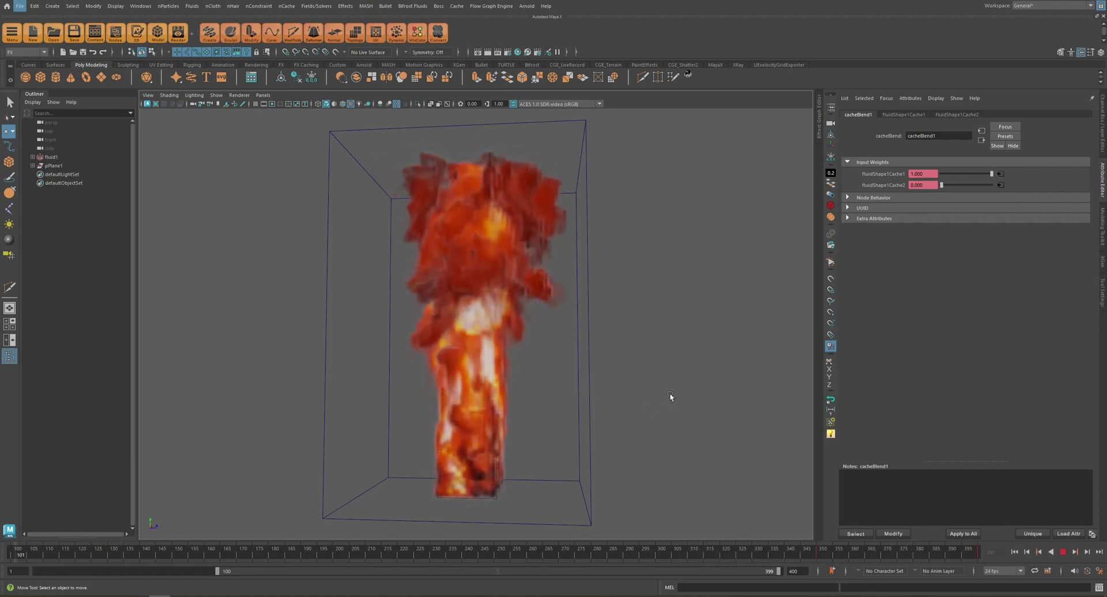
{"action": "left_click_drag", "start_coordinate": [700, 395], "coordinate": [563, 400], "text": "alt"}
{"action": "left_click", "coordinate": [563, 402]}
{"action": "key", "text": "Escape"}
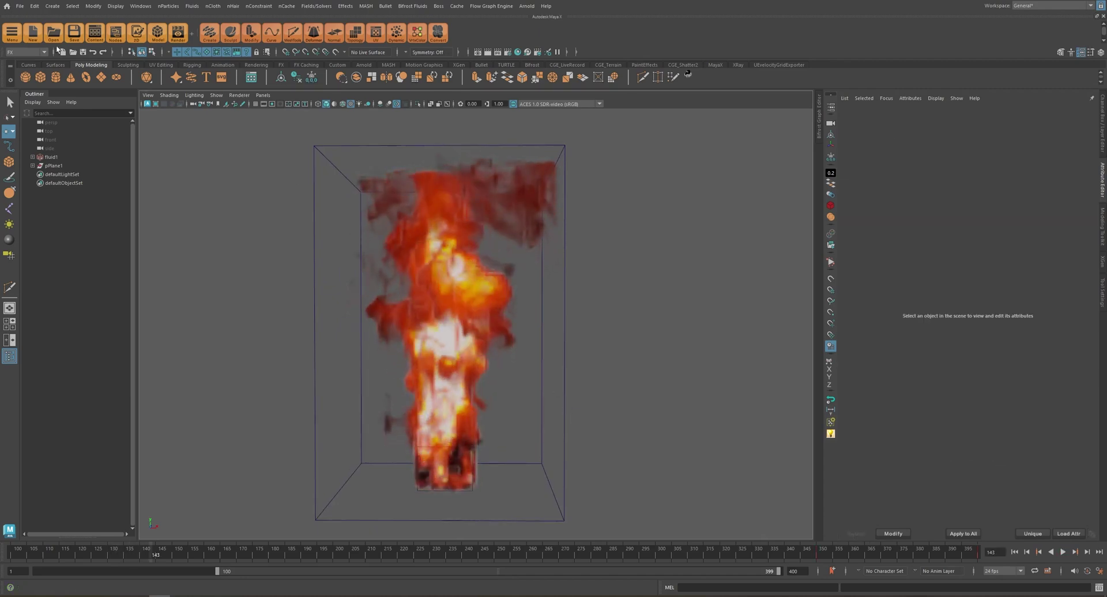
Start a new scene without saving the changes, and create a cylinder, rotating and scaling it into a horizontal bar.
{"action": "left_click", "coordinate": [27, 36]}
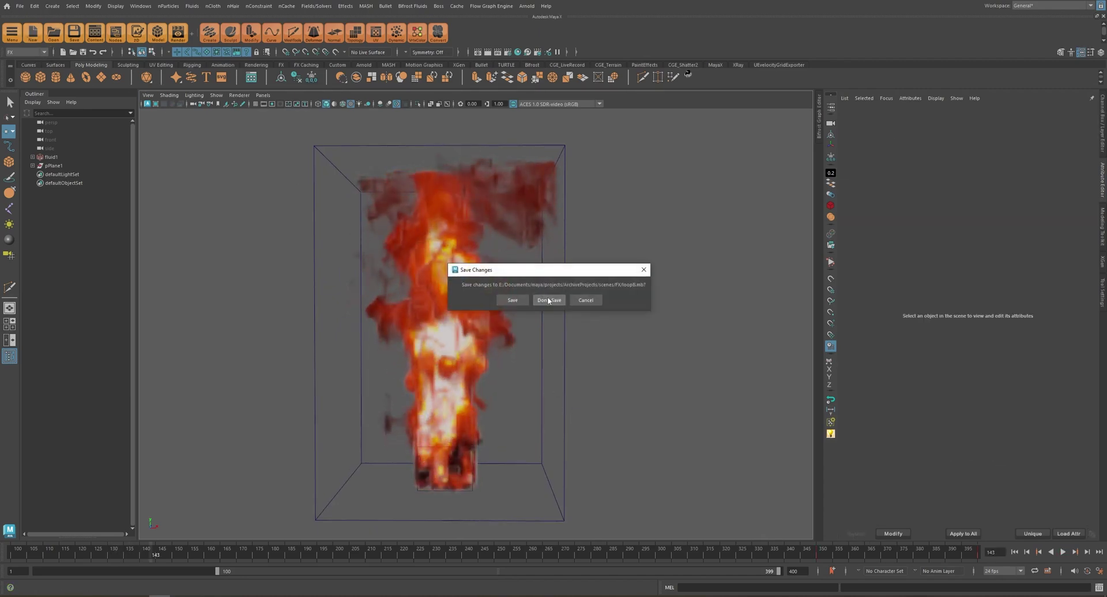
{"action": "left_click", "coordinate": [549, 300]}
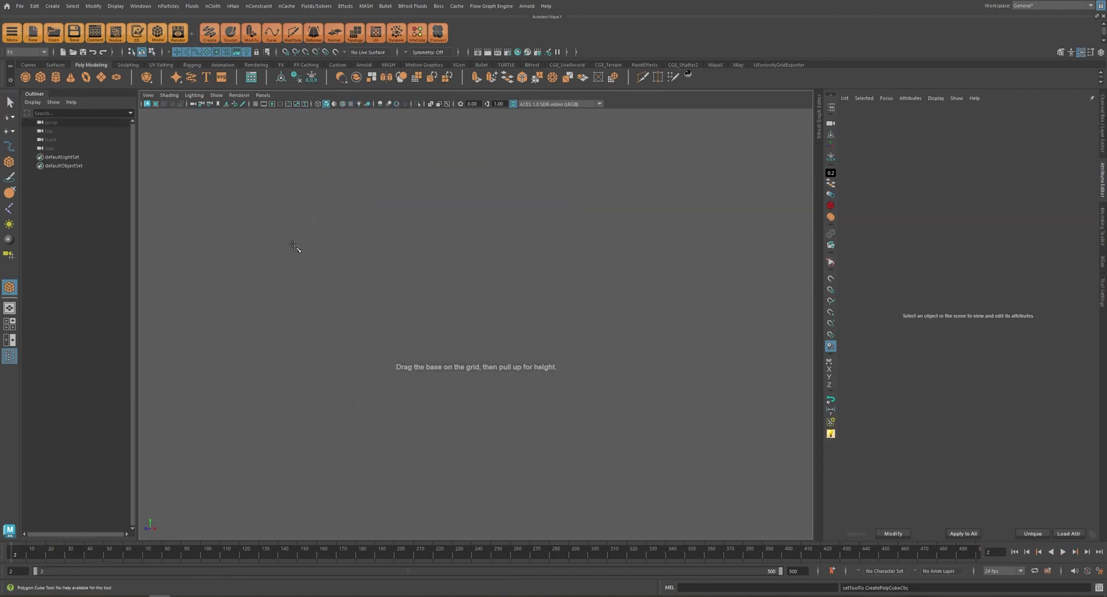
{"action": "left_click_drag", "start_coordinate": [504, 389], "coordinate": [491, 291]}
{"action": "key", "text": "e"}
{"action": "key", "text": "r"}
{"action": "left_click_drag", "start_coordinate": [428, 310], "coordinate": [365, 336]}
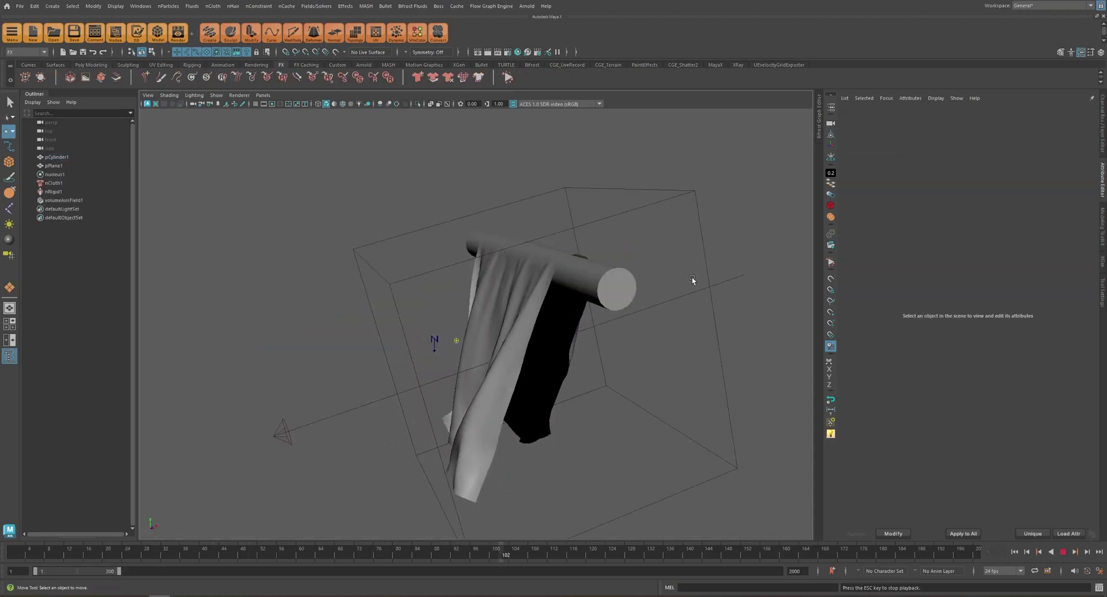
Stop the playback, select the cloth hanging over the cylinder and create a new nObject cache for it.
{"action": "left_click", "coordinate": [561, 313]}
{"action": "key", "text": "Escape"}
{"action": "left_click", "coordinate": [300, 7]}
{"action": "mouse_move", "coordinate": [286, 7]}
{"action": "mouse_move", "coordinate": [314, 40]}
{"action": "left_click", "coordinate": [422, 40]}
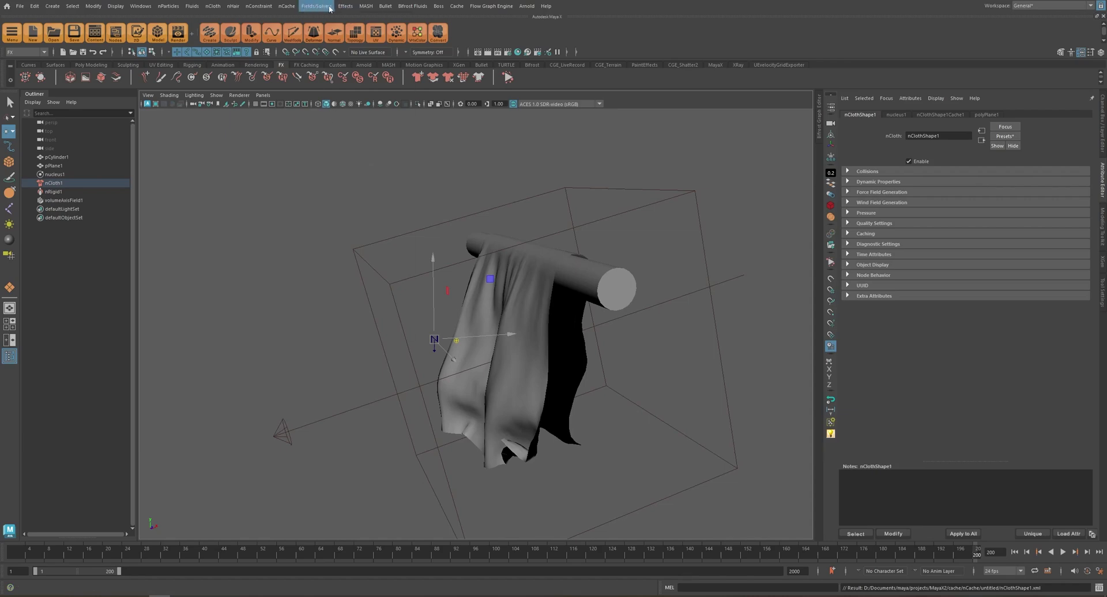
Attach the nClothShape1.xml cache file to the cloth as a second cache.
{"action": "left_click", "coordinate": [286, 6]}
{"action": "left_click", "coordinate": [314, 90]}
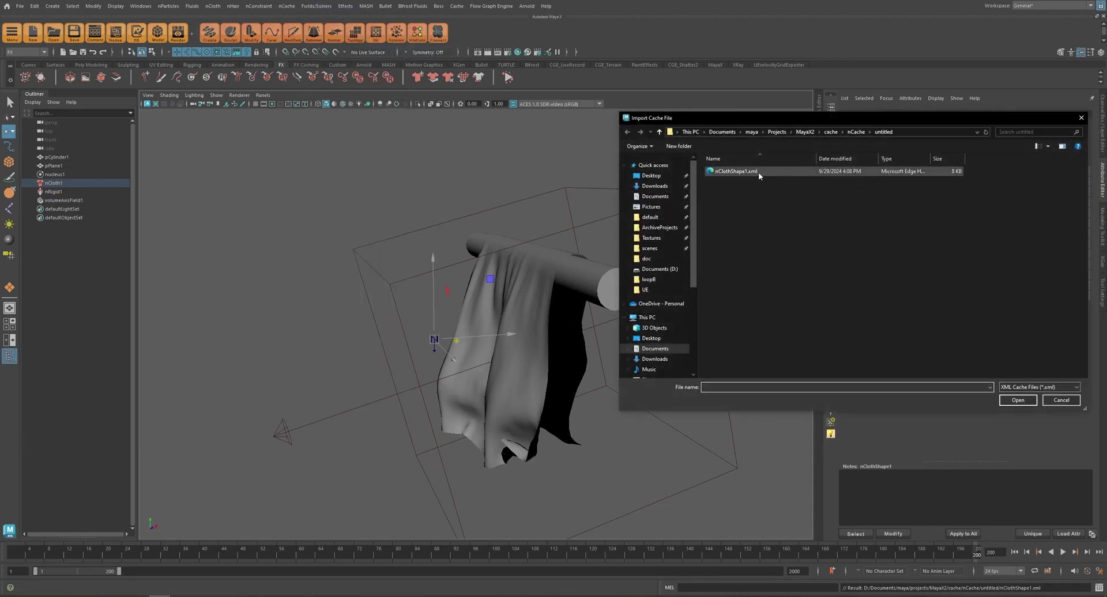
{"action": "double_click", "coordinate": [787, 173]}
{"action": "middle_click_drag", "start_coordinate": [695, 336], "coordinate": [670, 331], "text": "alt"}
At frame 200, key the cloth's cacheBlend1 weights with nClothShape1Cache1 at 0 and nClothShape1Cache2 at 1.
{"action": "left_click_drag", "start_coordinate": [565, 554], "coordinate": [1062, 560]}
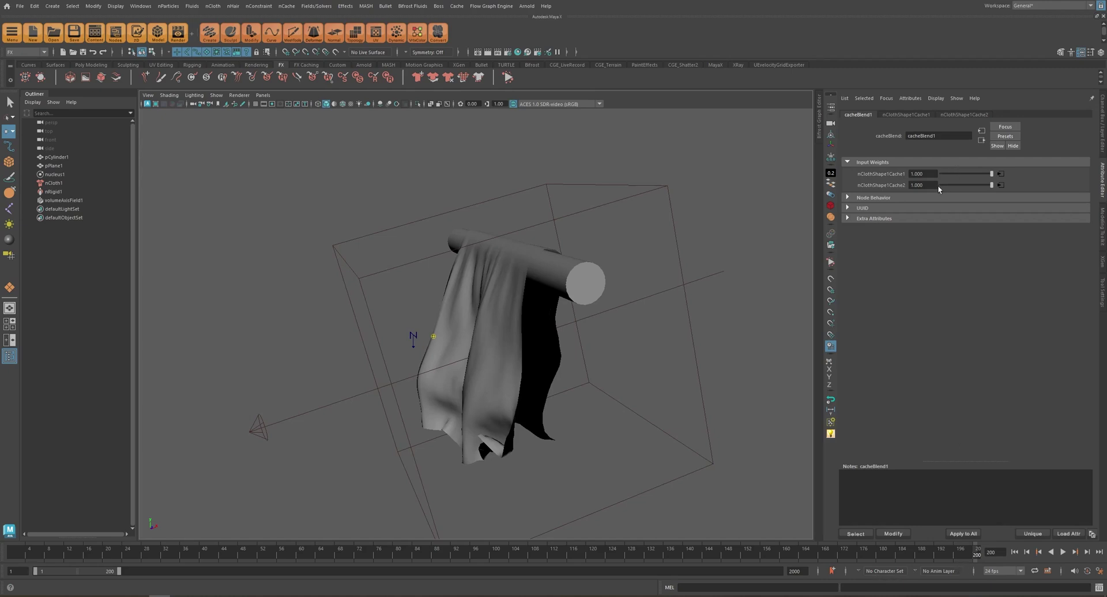
{"action": "right_click", "coordinate": [930, 185]}
{"action": "left_click", "coordinate": [942, 199]}
{"action": "right_click", "coordinate": [923, 175]}
{"action": "left_click", "coordinate": [935, 189]}
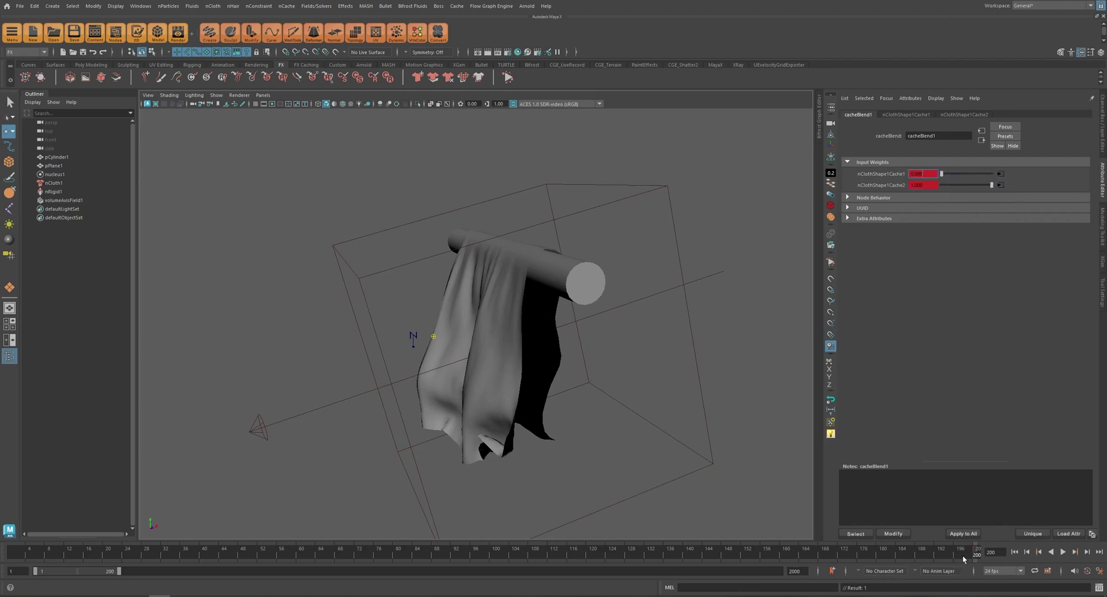
At frame 150, key the cloth's cacheBlend1 weights with nClothShape1Cache1 at 1 and nClothShape1Cache2 at 0.
{"action": "left_click", "coordinate": [738, 555]}
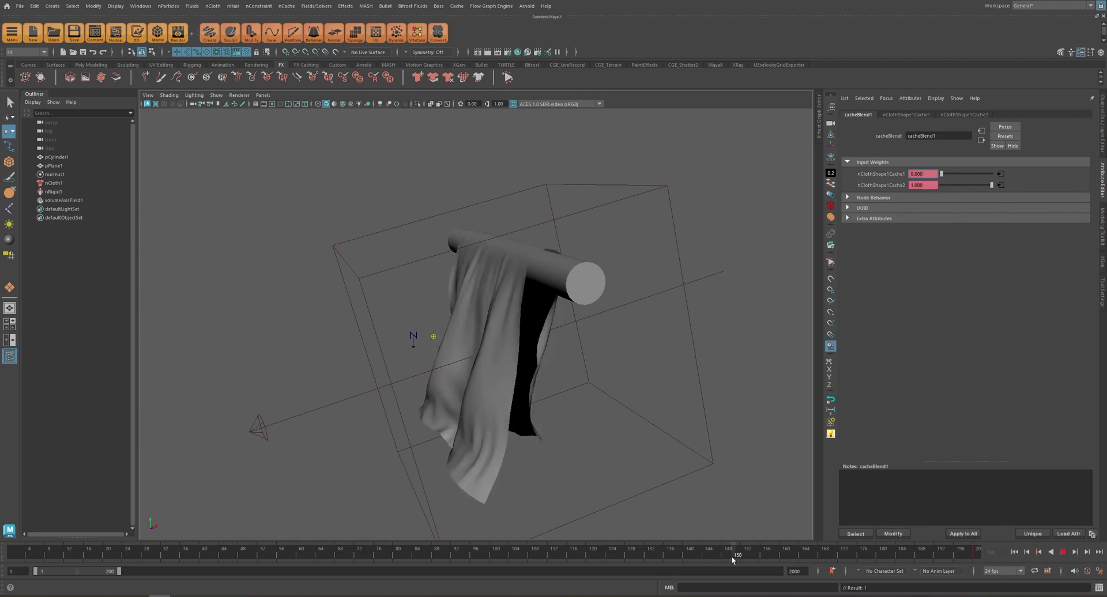
{"action": "right_click", "coordinate": [921, 174]}
{"action": "left_click", "coordinate": [937, 186]}
{"action": "right_click", "coordinate": [934, 186]}
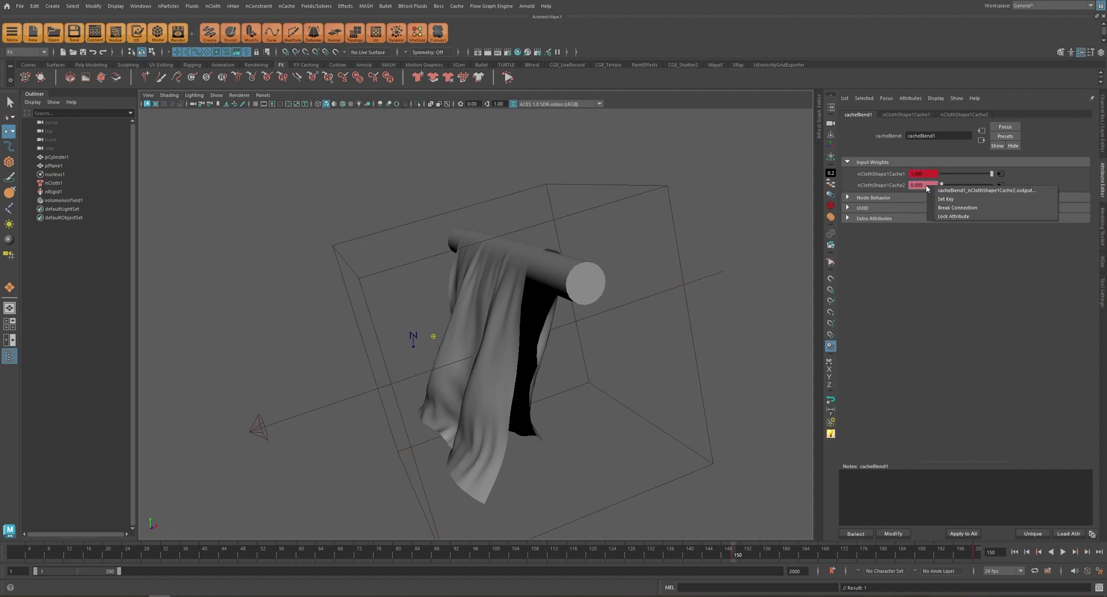
{"action": "left_click", "coordinate": [995, 190]}
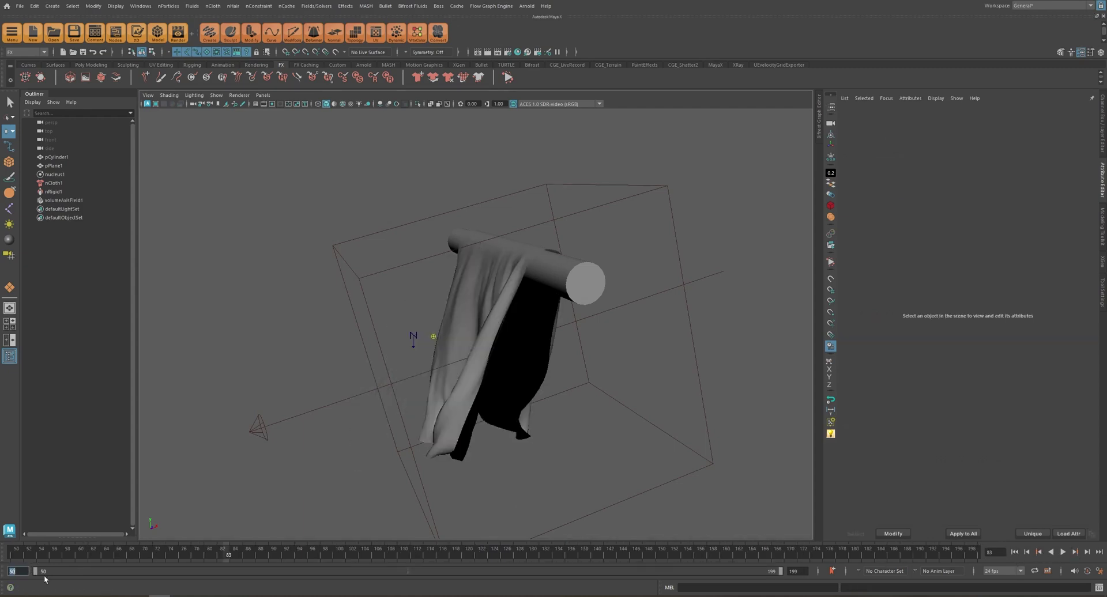
Return to frame 50 and play the cloth loop through frame 199.
{"action": "left_click", "coordinate": [7, 559]}
{"action": "key", "text": "alt+v"}
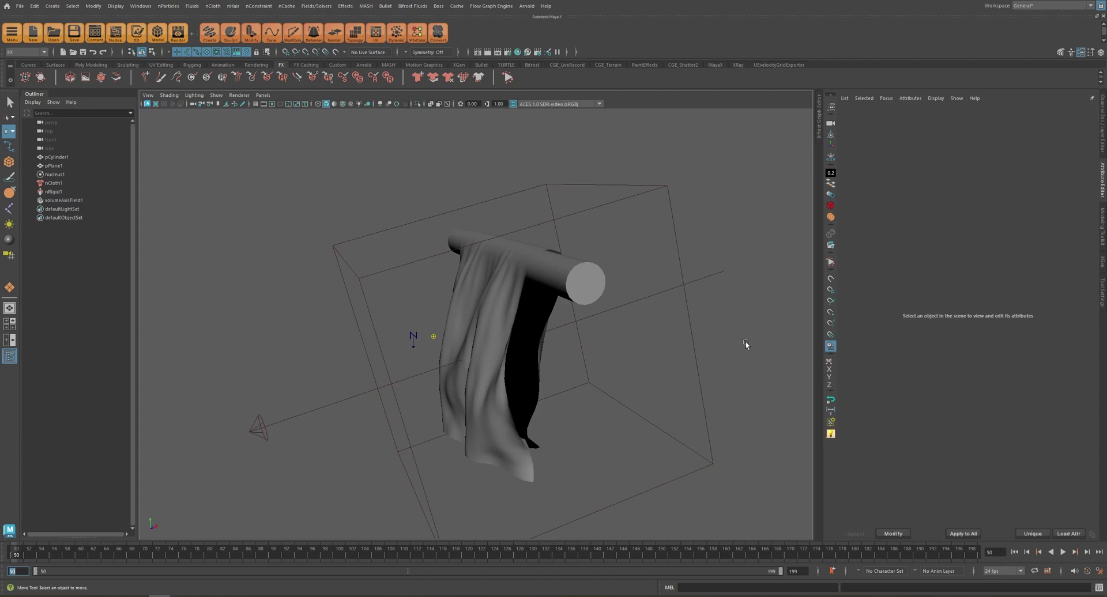
{"action": "left_click", "coordinate": [1063, 551]}
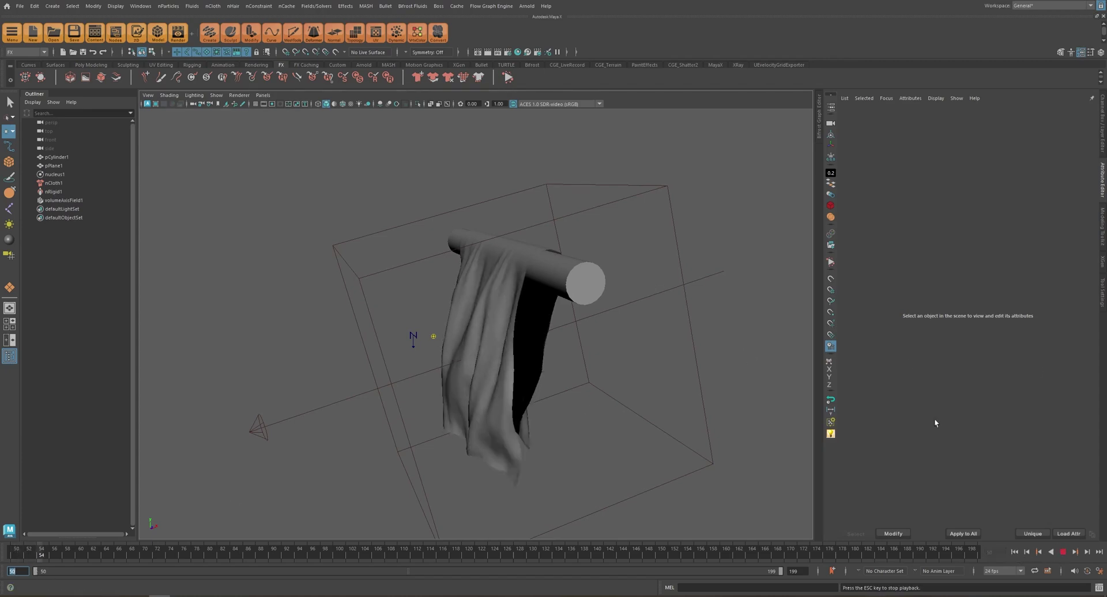
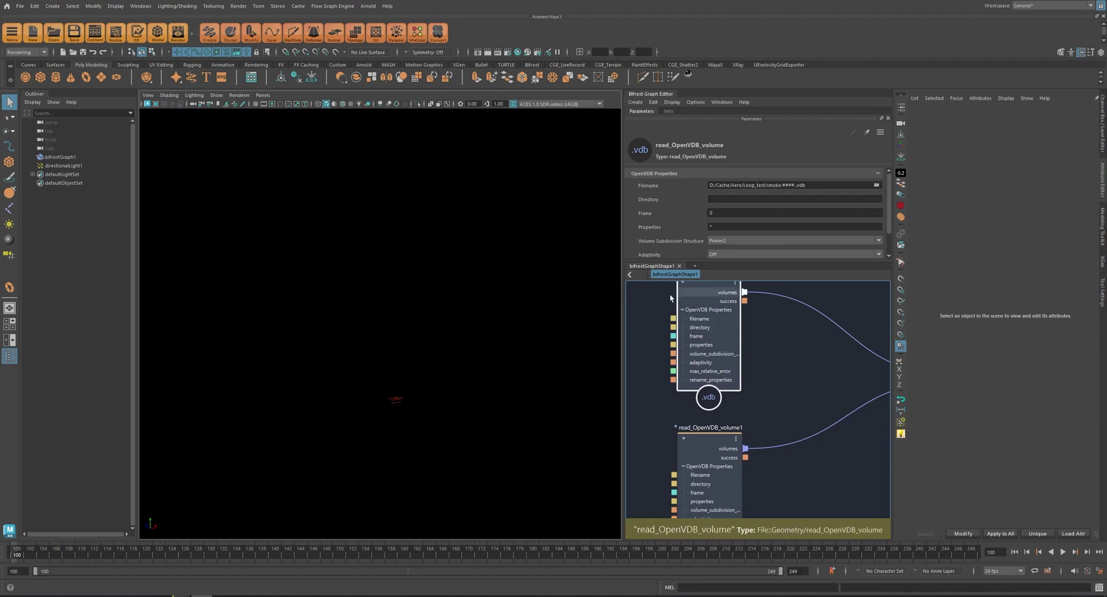
Check the cache file path of the read_OpenVDB_volume node and raise its Frame value to 31.
{"action": "mouse_move", "coordinate": [709, 340]}
{"action": "left_mouse_down"}
{"action": "mouse_move", "coordinate": [703, 356]}
{"action": "mouse_move", "coordinate": [714, 343]}
{"action": "left_mouse_up"}
{"action": "middle_click_drag", "start_coordinate": [809, 355], "coordinate": [808, 387]}
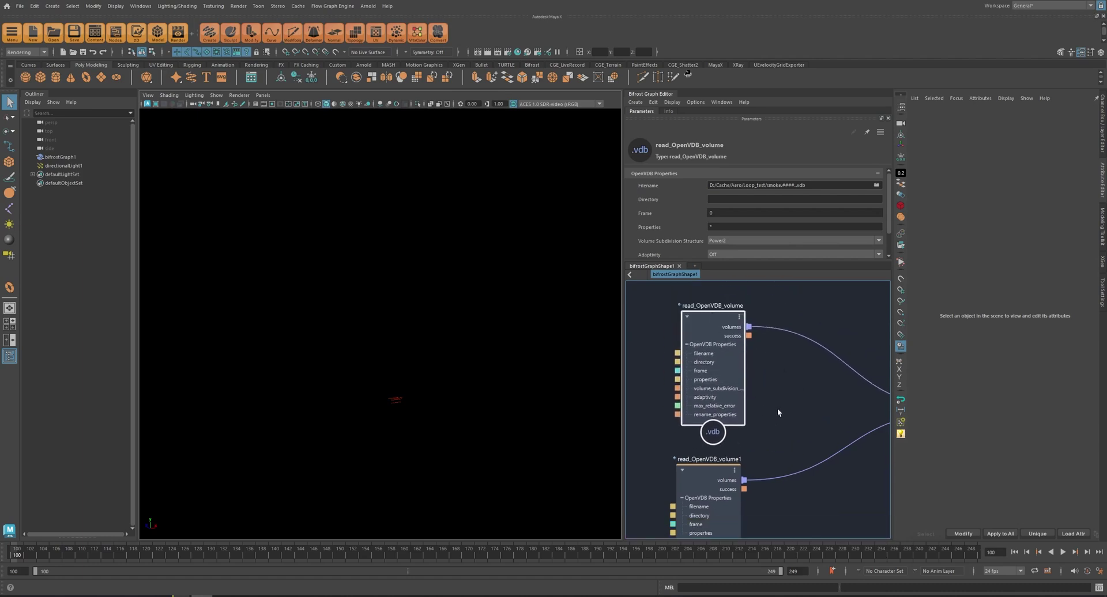
{"action": "middle_click_drag", "start_coordinate": [777, 409], "coordinate": [779, 394]}
{"action": "left_click_drag", "start_coordinate": [716, 343], "coordinate": [715, 340]}
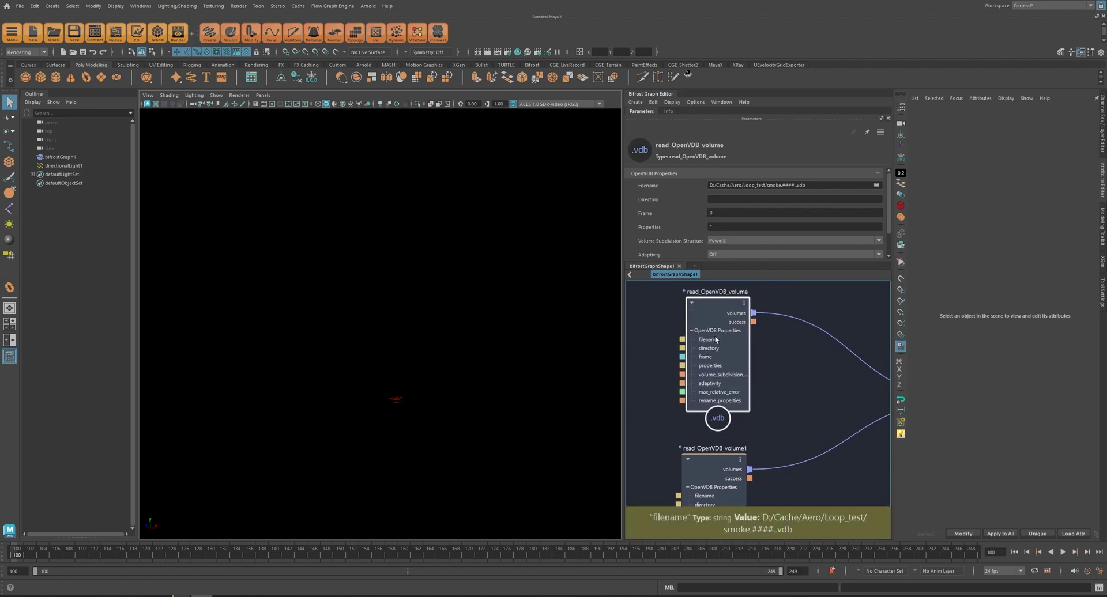
{"action": "double_click", "coordinate": [789, 185]}
{"action": "key", "text": "Return"}
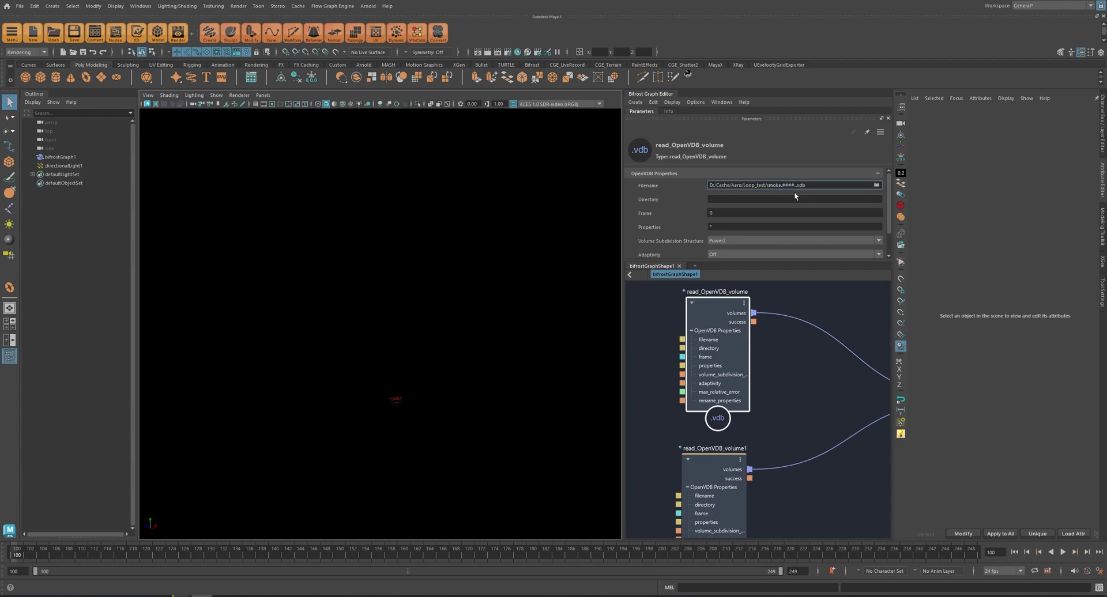
{"action": "left_click", "coordinate": [729, 214]}
{"action": "left_click_drag", "start_coordinate": [765, 214], "coordinate": [936, 207]}
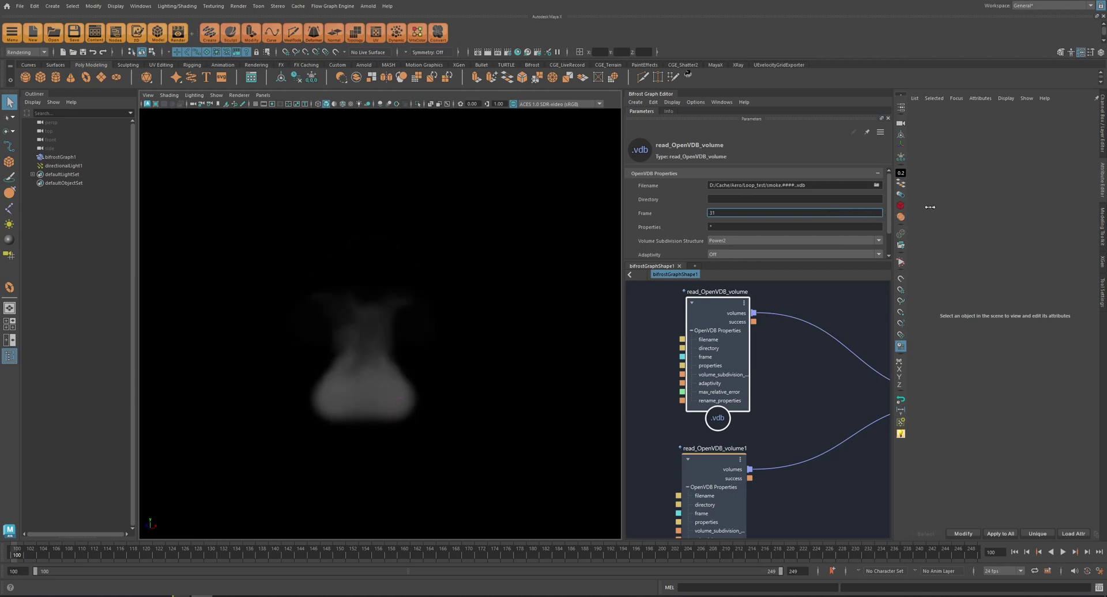
Set the Frame value of the read_OpenVDB_volume node to 0.
{"action": "middle_click_drag", "start_coordinate": [802, 396], "coordinate": [876, 398]}
{"action": "double_click", "coordinate": [739, 211]}
{"action": "type", "text": "0"}
{"action": "key", "text": "Return"}
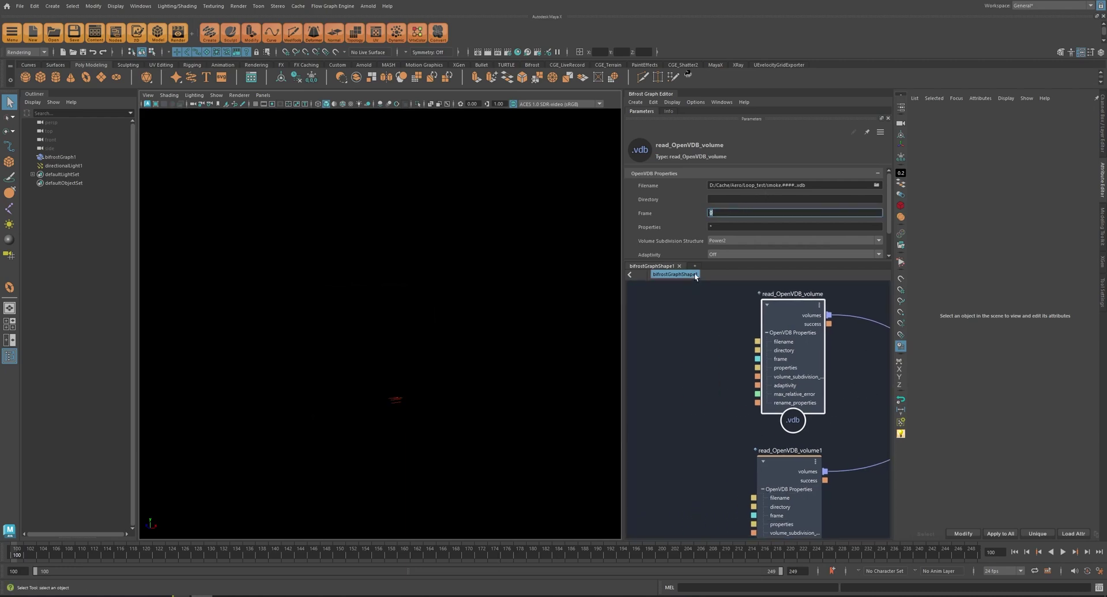
Add a time node to the Bifrost graph and place it ahead of the read_OpenVDB_volume node.
{"action": "left_click", "coordinate": [684, 365]}
{"action": "key", "text": "Tab"}
{"action": "type", "text": "time"}
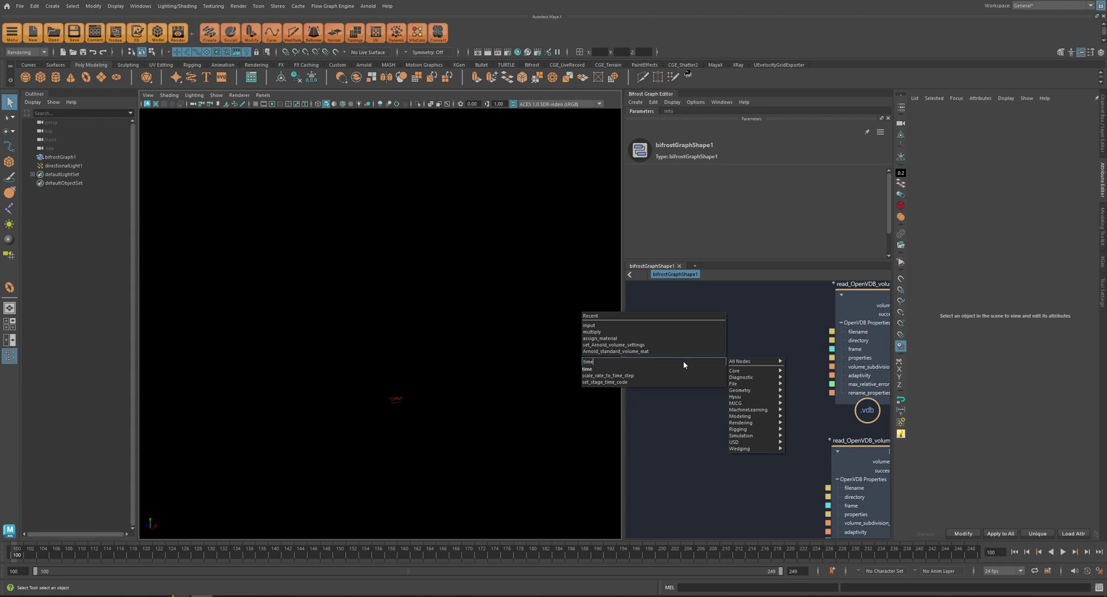
{"action": "key", "text": "Return"}
{"action": "left_click_drag", "start_coordinate": [712, 392], "coordinate": [672, 371]}
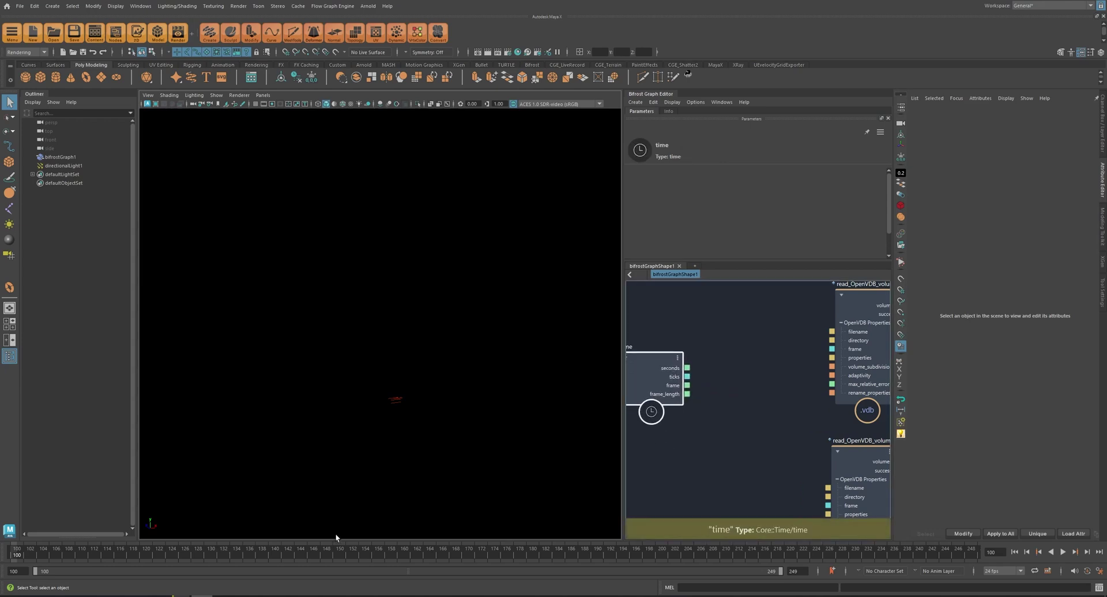
{"action": "middle_click_drag", "start_coordinate": [636, 414], "coordinate": [648, 417]}
{"action": "left_click_drag", "start_coordinate": [670, 380], "coordinate": [706, 359]}
{"action": "left_click", "coordinate": [729, 358]}
{"action": "middle_click_drag", "start_coordinate": [794, 383], "coordinate": [746, 399]}
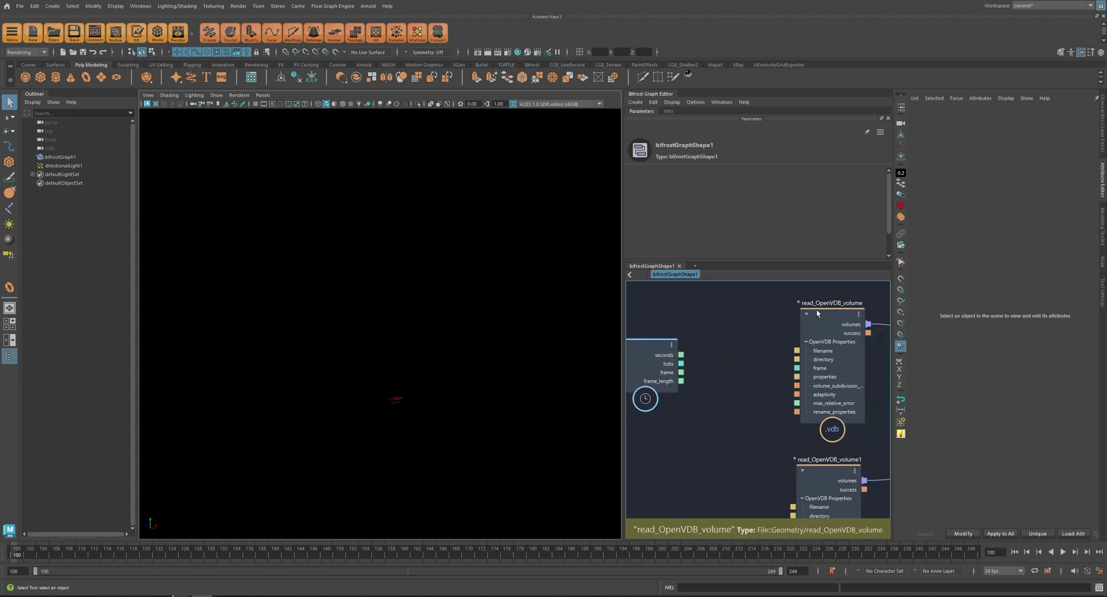
Convert the time node's frame output with a to_int node and connect the result to read_OpenVDB_volume's frame input.
{"action": "mouse_move", "coordinate": [796, 368]}
{"action": "left_mouse_down"}
{"action": "mouse_move", "coordinate": [709, 384]}
{"action": "mouse_move", "coordinate": [684, 375]}
{"action": "left_mouse_up"}
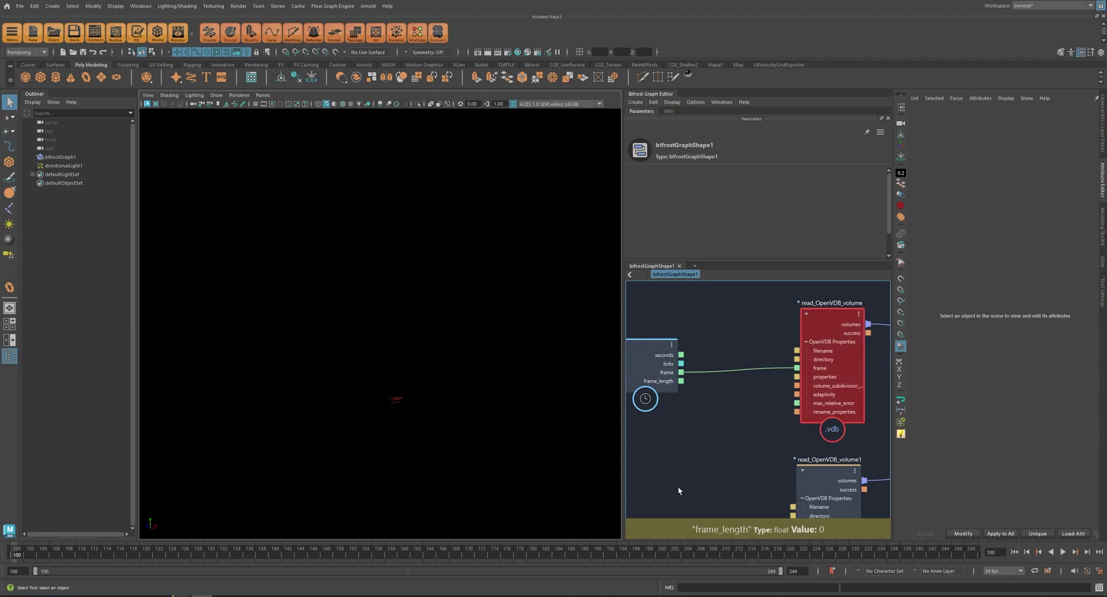
{"action": "key", "text": "ctrl+z"}
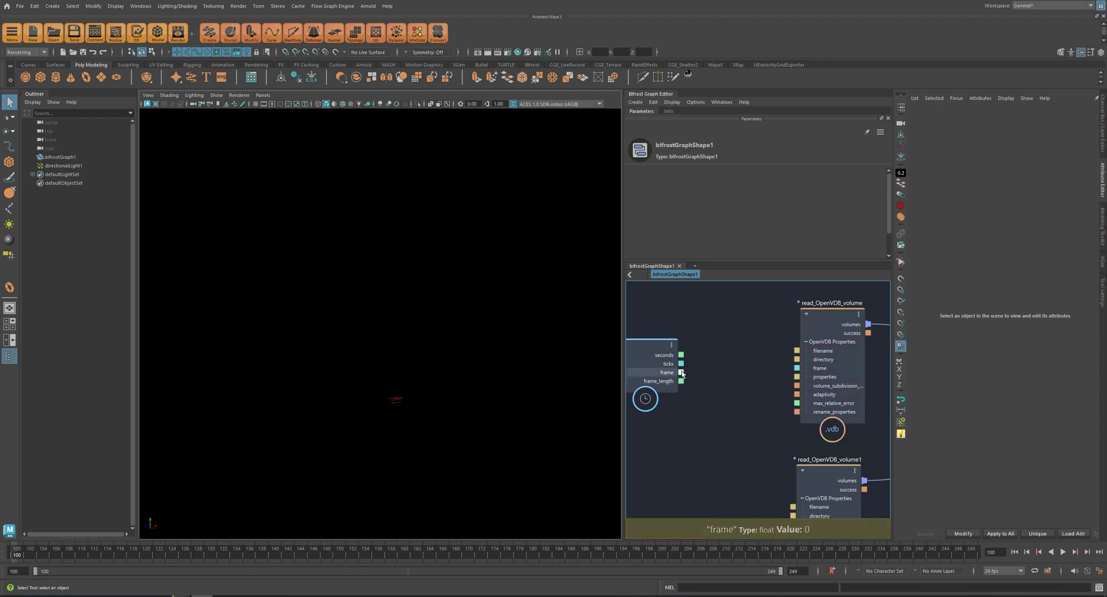
{"action": "middle_click_drag", "start_coordinate": [795, 371], "coordinate": [802, 371]}
{"action": "left_click_drag", "start_coordinate": [655, 378], "coordinate": [638, 370]}
{"action": "key", "text": "Tab"}
{"action": "type", "text": "to_int"}
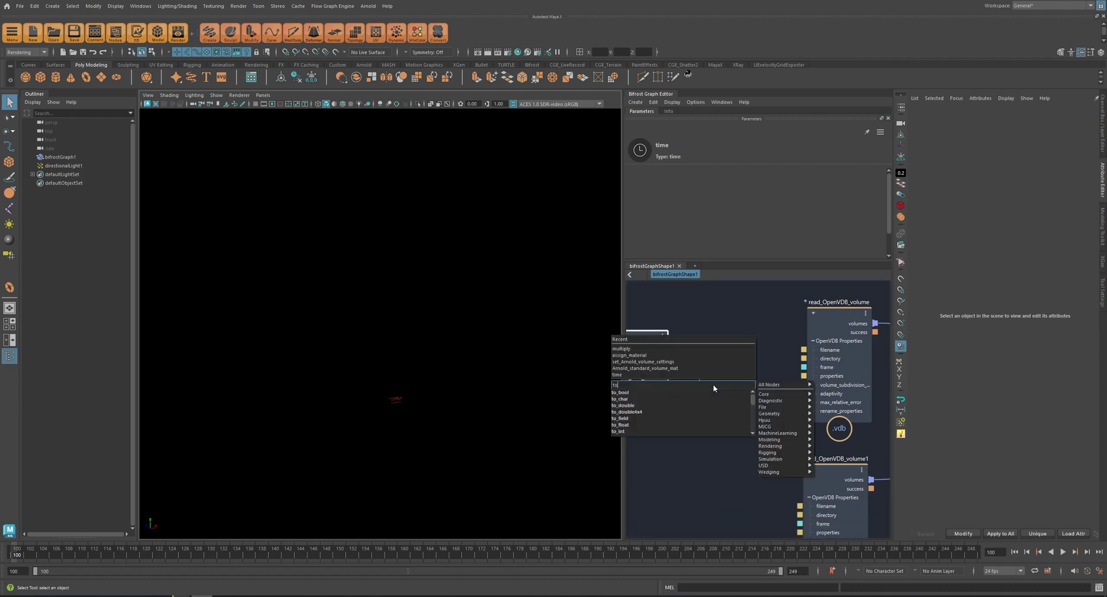
{"action": "key", "text": "Return"}
{"action": "left_click_drag", "start_coordinate": [713, 388], "coordinate": [804, 369]}
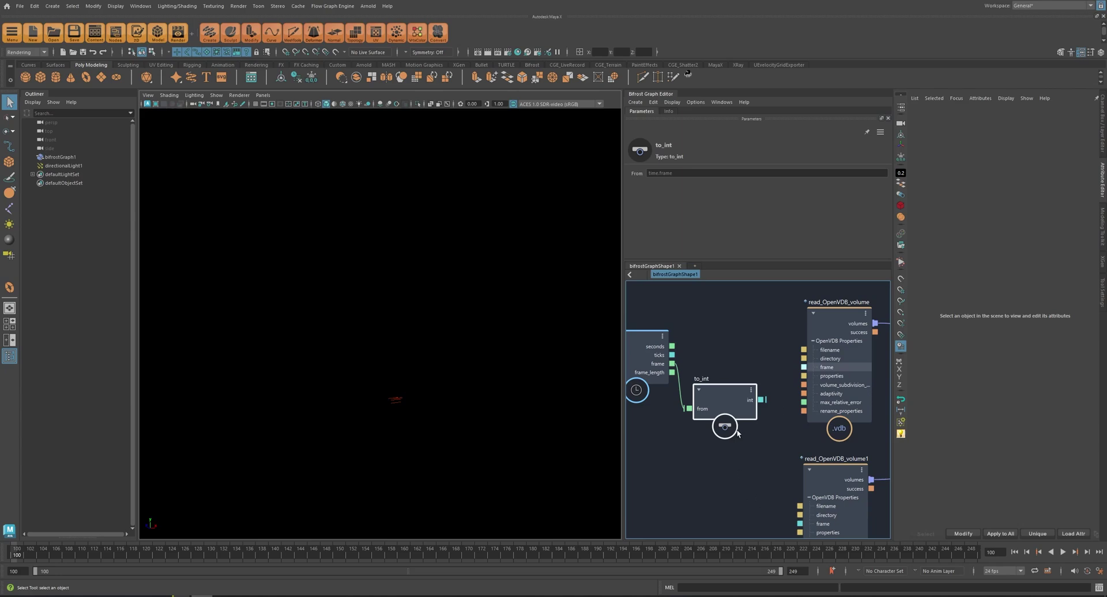
Play the smoke cache driven by the time node and scrub to frame 176.
{"action": "key", "text": "alt+v"}
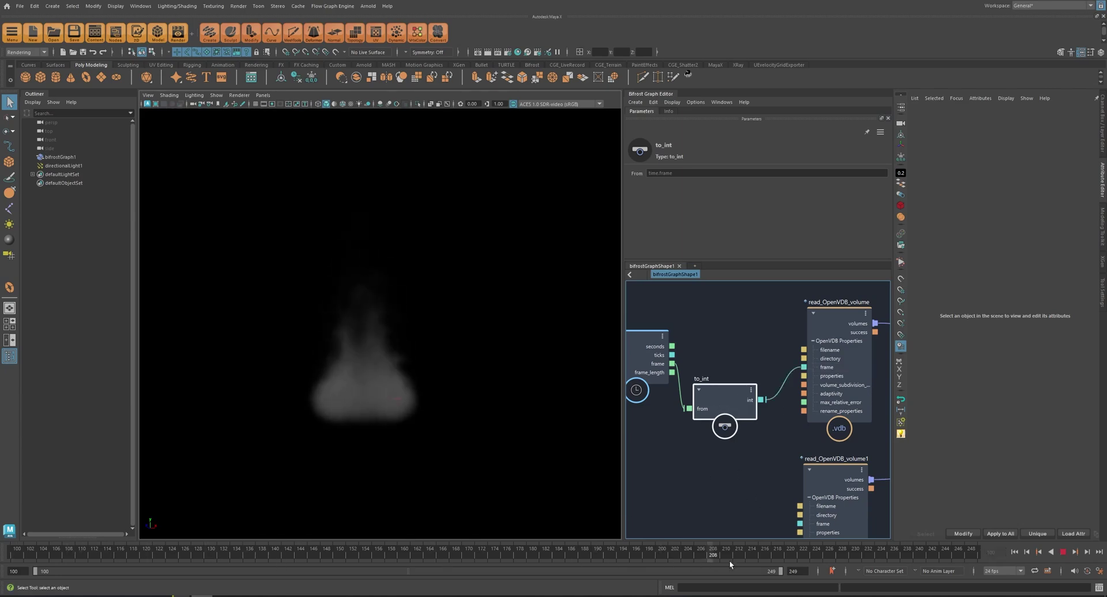
{"action": "left_click_drag", "start_coordinate": [26, 565], "coordinate": [482, 559]}
{"action": "left_click_drag", "start_coordinate": [482, 559], "coordinate": [506, 558]}
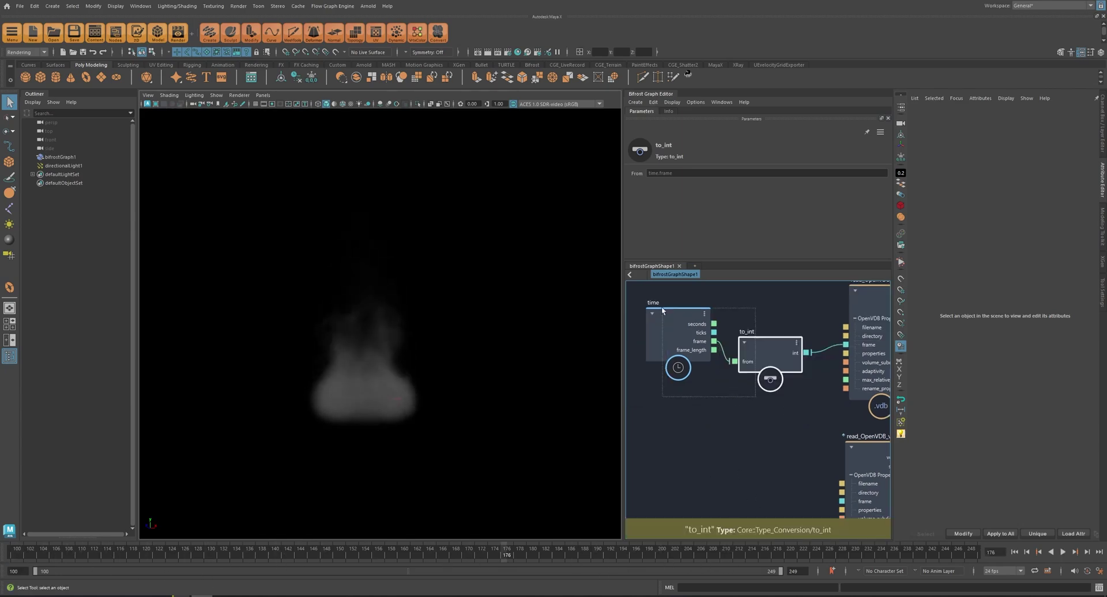
Rearrange the time, to_int and read_OpenVDB_volume1 nodes to make room for the second cache's frame input.
{"action": "left_click", "coordinate": [662, 308], "text": "shift"}
{"action": "left_click_drag", "start_coordinate": [772, 351], "coordinate": [741, 371]}
{"action": "middle_click_drag", "start_coordinate": [787, 468], "coordinate": [756, 402], "text": "alt"}
{"action": "left_click_drag", "start_coordinate": [826, 380], "coordinate": [853, 388]}
{"action": "middle_click_drag", "start_coordinate": [772, 403], "coordinate": [760, 429], "text": "alt"}
{"action": "scroll", "coordinate": [744, 423], "scroll_direction": "down", "scroll_amount": 1}
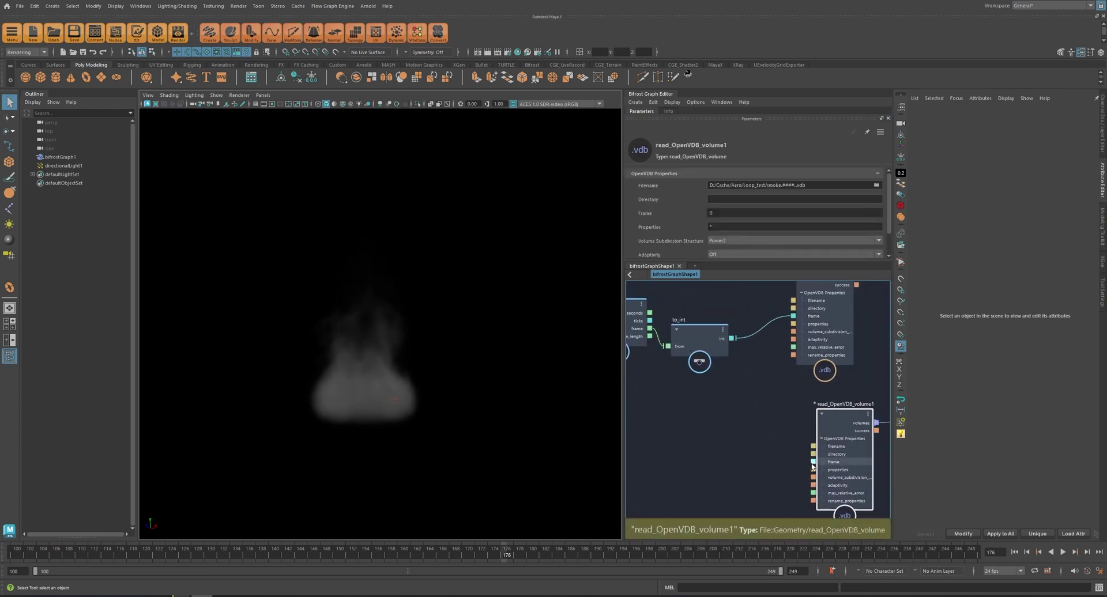
Play the smoke from frame 176 and return to frame 175.
{"action": "key", "text": "alt+v"}
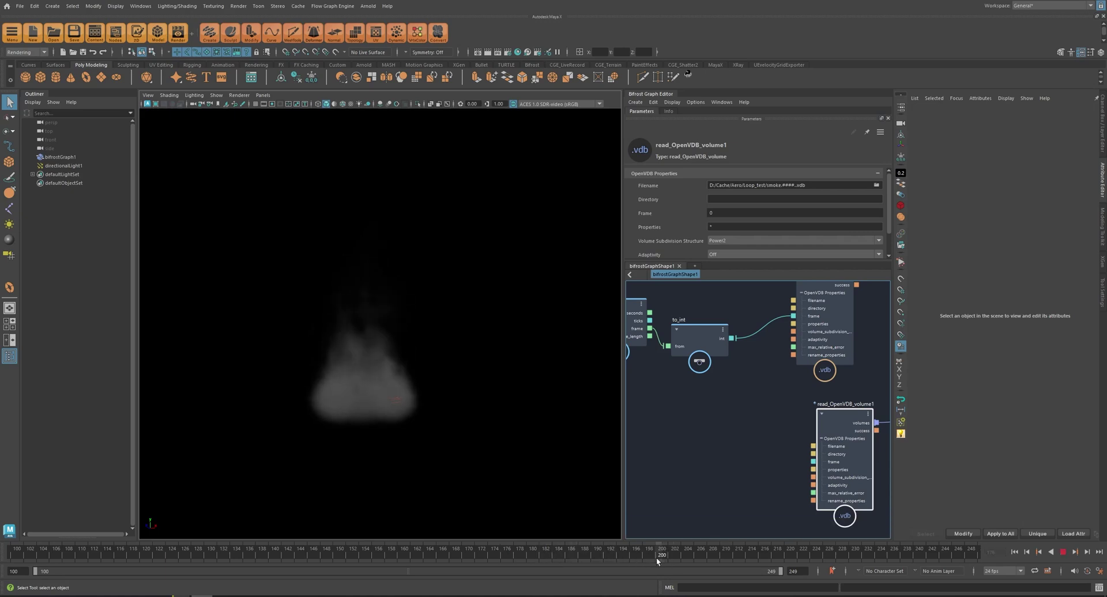
{"action": "left_click", "coordinate": [504, 559]}
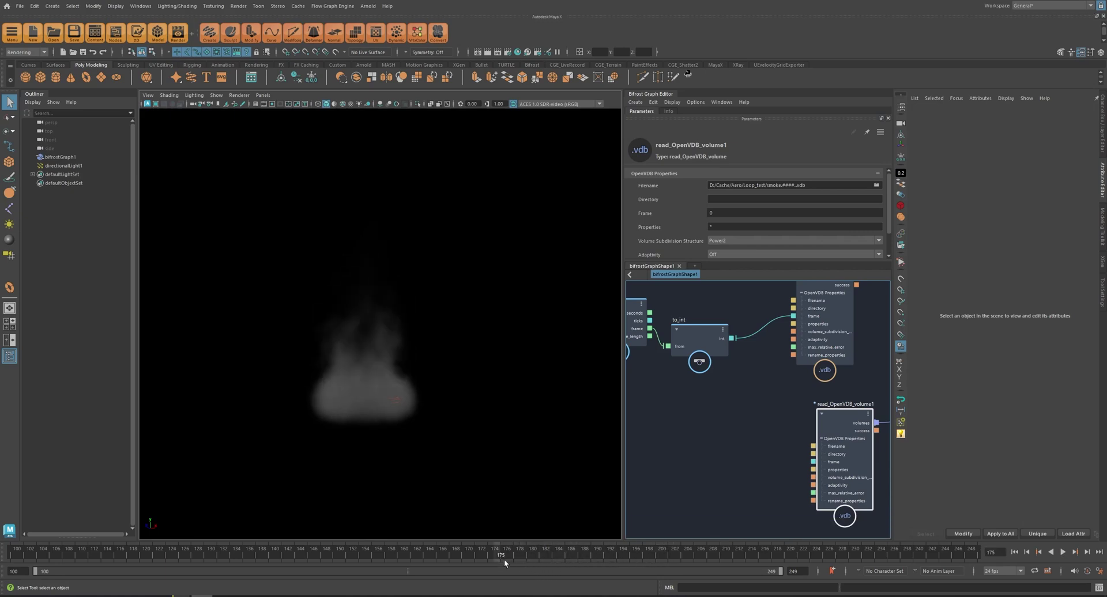
Add a subtract node fed by to_int and connect its output to read_OpenVDB_volume1's frame input.
{"action": "left_click", "coordinate": [724, 446]}
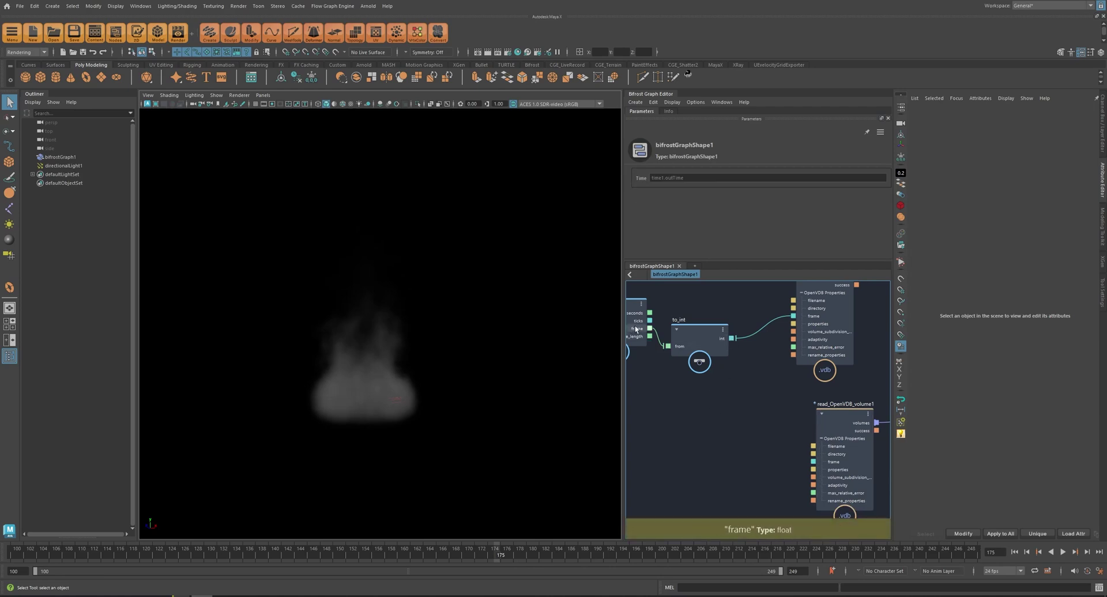
{"action": "key", "text": "Tab"}
{"action": "type", "text": "sub"}
{"action": "key", "text": "Return"}
{"action": "left_click_drag", "start_coordinate": [793, 445], "coordinate": [816, 463]}
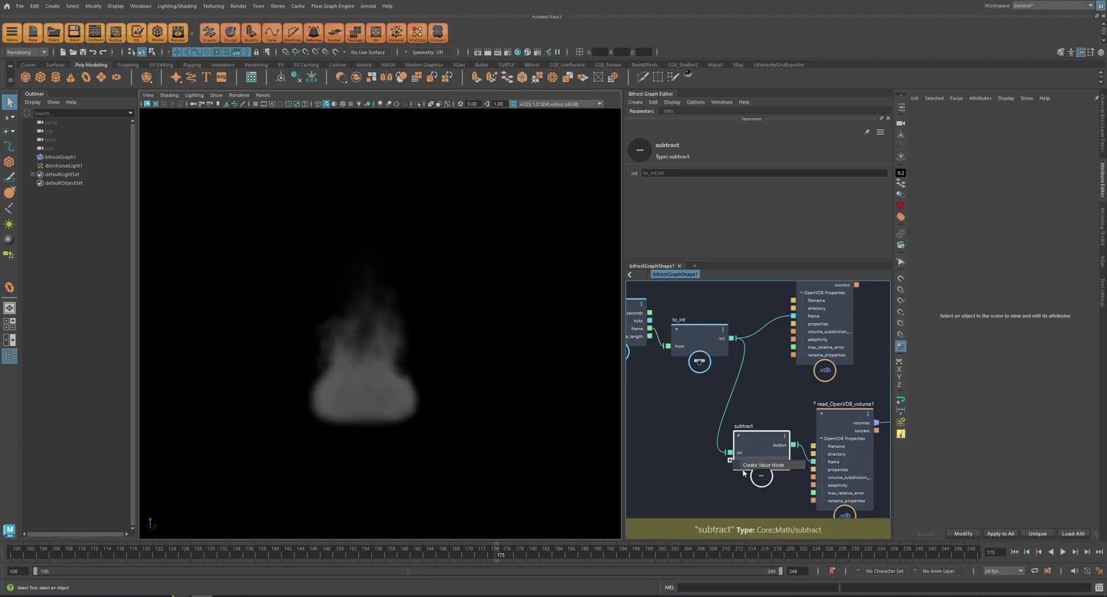
Create a value node for the subtract node's second input and set it to 150.
{"action": "left_click", "coordinate": [752, 468]}
{"action": "left_click_drag", "start_coordinate": [657, 396], "coordinate": [677, 450]}
{"action": "left_click", "coordinate": [683, 198]}
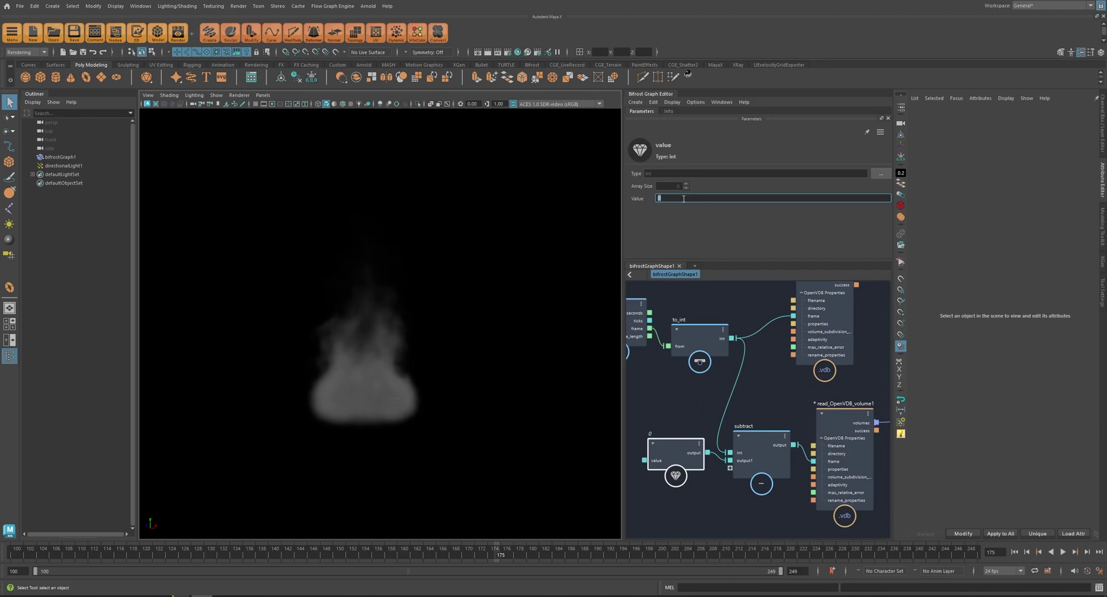
{"action": "key", "text": "Return"}
Move the subtract node and its value node higher in the graph and set the current frame to 100.
{"action": "left_click_drag", "start_coordinate": [500, 554], "coordinate": [343, 558]}
{"action": "left_click", "coordinate": [343, 558]}
{"action": "left_click_drag", "start_coordinate": [766, 438], "coordinate": [765, 409]}
{"action": "left_click", "coordinate": [17, 558]}
{"action": "left_click_drag", "start_coordinate": [675, 455], "coordinate": [676, 438]}
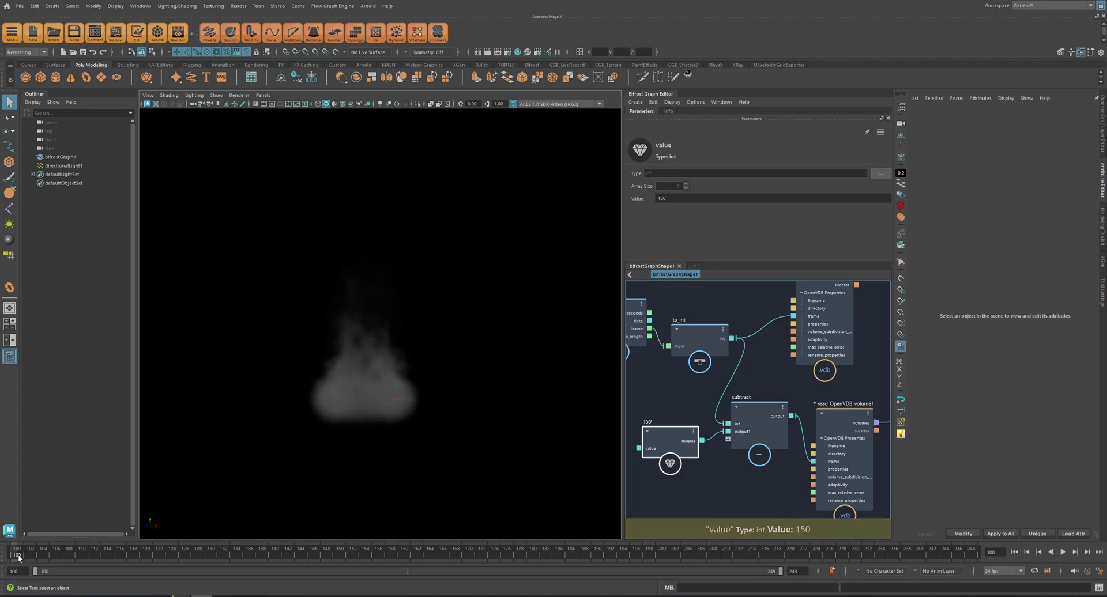
Play the two overlapping smoke caches through frames 150 to 249.
{"action": "key", "text": "alt+v"}
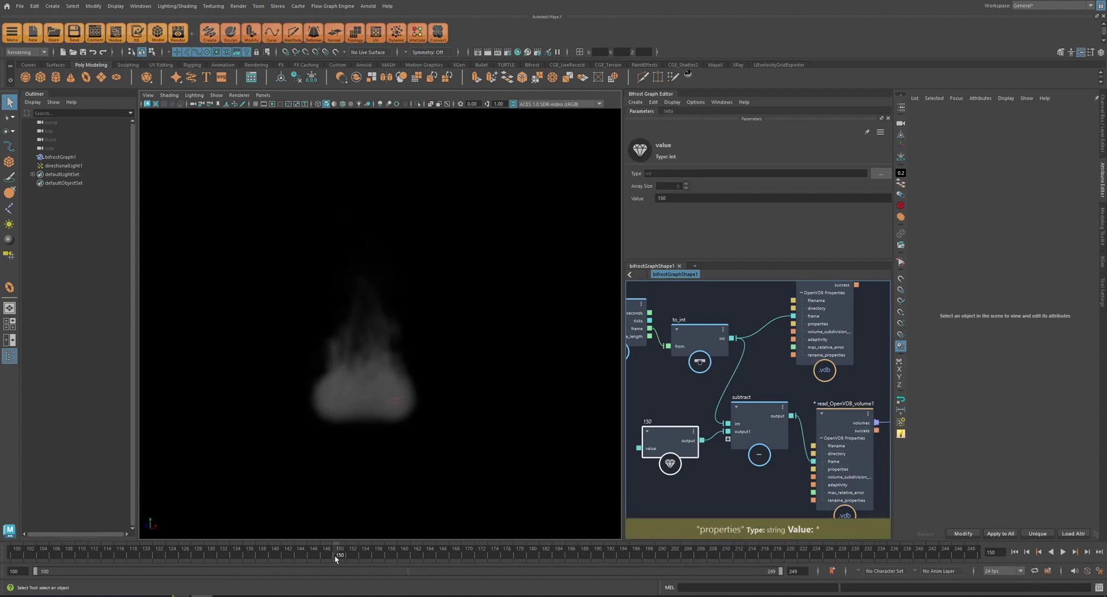
{"action": "key", "text": "alt+v"}
{"action": "left_click_drag", "start_coordinate": [897, 561], "coordinate": [930, 565]}
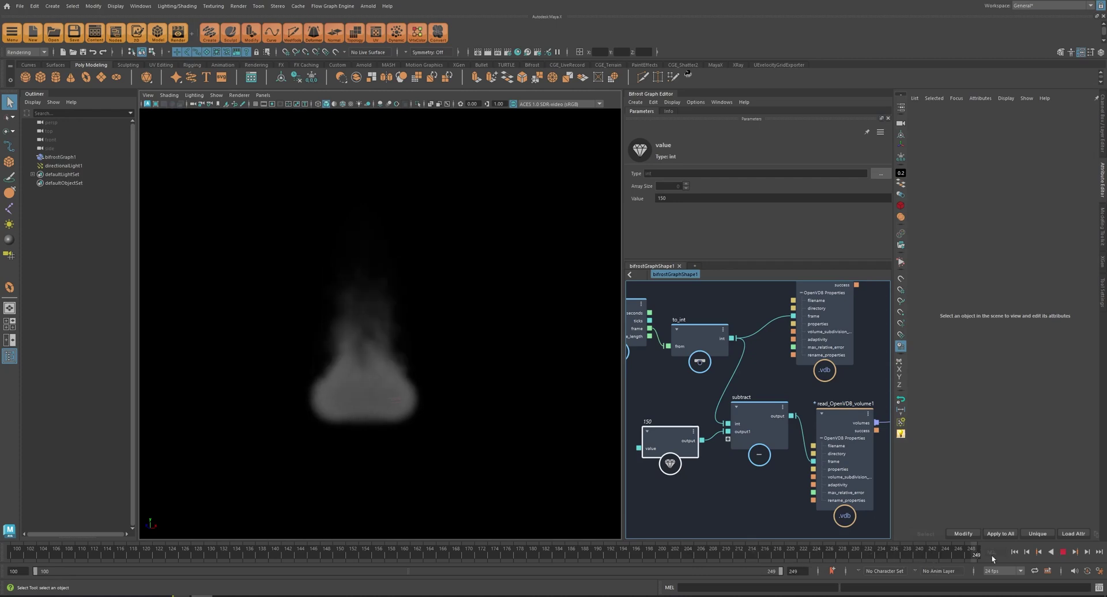
Move the output node farther from the two read_OpenVDB_volume nodes to free space between them.
{"action": "left_click", "coordinate": [634, 385]}
{"action": "middle_click_drag", "start_coordinate": [766, 473], "coordinate": [632, 474], "text": "alt"}
{"action": "scroll", "coordinate": [692, 461], "scroll_direction": "down", "scroll_amount": 2}
{"action": "middle_click_drag", "start_coordinate": [724, 455], "coordinate": [734, 455], "text": "alt"}
{"action": "left_click_drag", "start_coordinate": [709, 462], "coordinate": [717, 450]}
{"action": "left_click_drag", "start_coordinate": [698, 320], "coordinate": [714, 296]}
{"action": "left_click", "coordinate": [740, 342]}
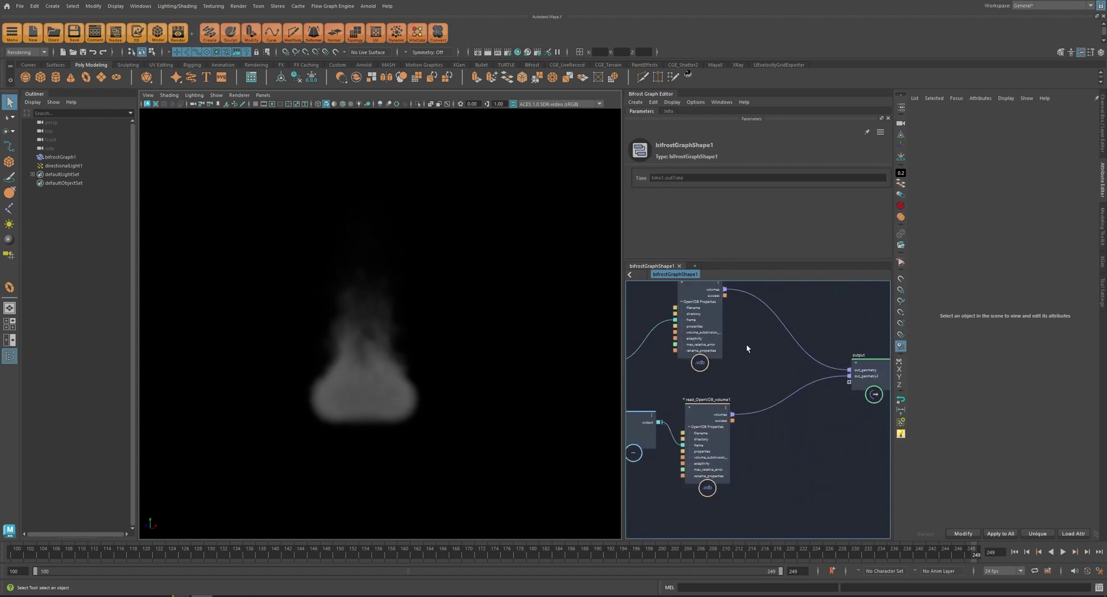
{"action": "middle_click_drag", "start_coordinate": [739, 342], "coordinate": [669, 359], "text": "alt"}
{"action": "left_click_drag", "start_coordinate": [809, 386], "coordinate": [873, 365]}
{"action": "middle_click_drag", "start_coordinate": [684, 362], "coordinate": [704, 370], "text": "alt"}
{"action": "scroll", "coordinate": [706, 371], "scroll_direction": "up", "scroll_amount": 2}
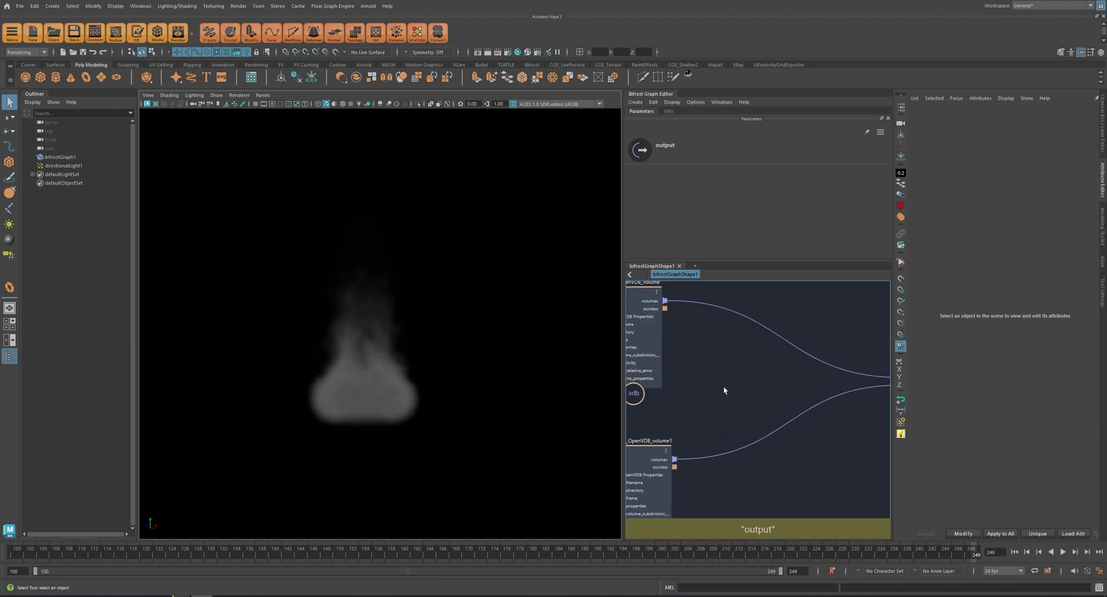
Spread the read_OpenVDB_volume and read_OpenVDB_volume1 nodes farther apart vertically.
{"action": "left_click_drag", "start_coordinate": [657, 388], "coordinate": [672, 387]}
{"action": "left_click_drag", "start_coordinate": [644, 452], "coordinate": [651, 517]}
{"action": "middle_click_drag", "start_coordinate": [693, 441], "coordinate": [714, 425], "text": "alt"}
{"action": "left_click_drag", "start_coordinate": [662, 347], "coordinate": [672, 329]}
{"action": "left_click", "coordinate": [750, 309]}
{"action": "middle_click_drag", "start_coordinate": [750, 309], "coordinate": [740, 375], "text": "alt"}
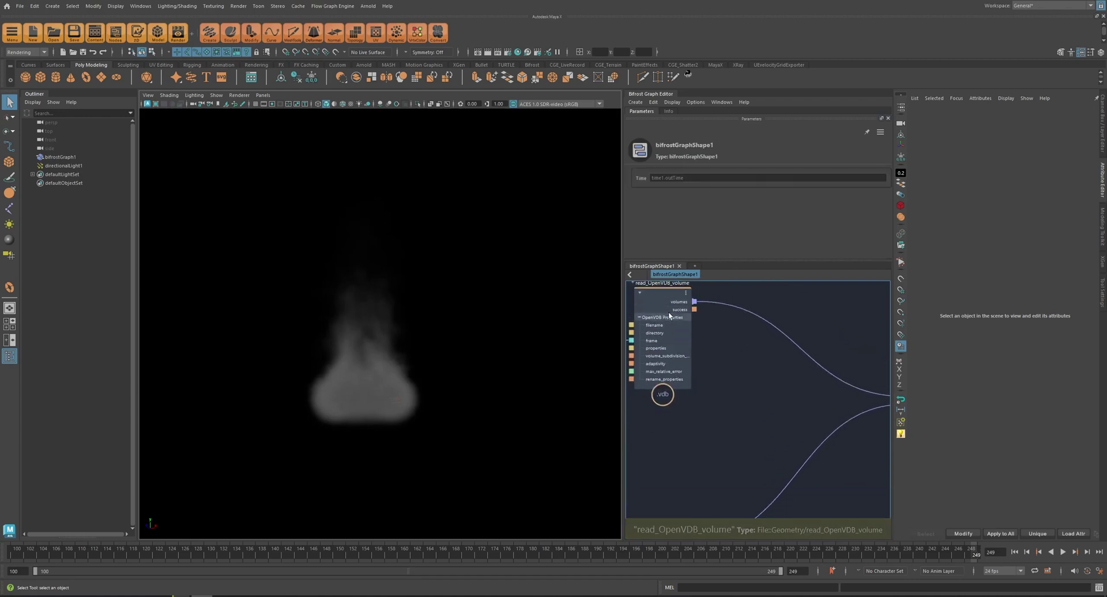
Add a remap_property node next to the read_OpenVDB_volume node.
{"action": "key", "text": "Tab"}
{"action": "type", "text": "remap"}
{"action": "key", "text": "Down"}
{"action": "key", "text": "Down"}
{"action": "key", "text": "Return"}
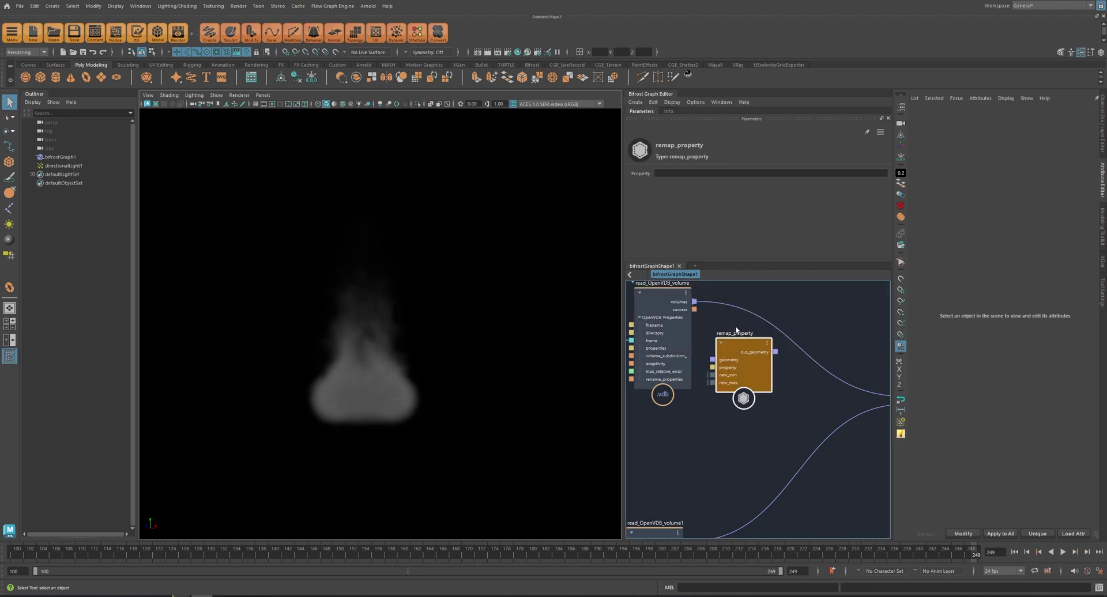
{"action": "key", "text": "Tab"}
{"action": "type", "text": "rema"}
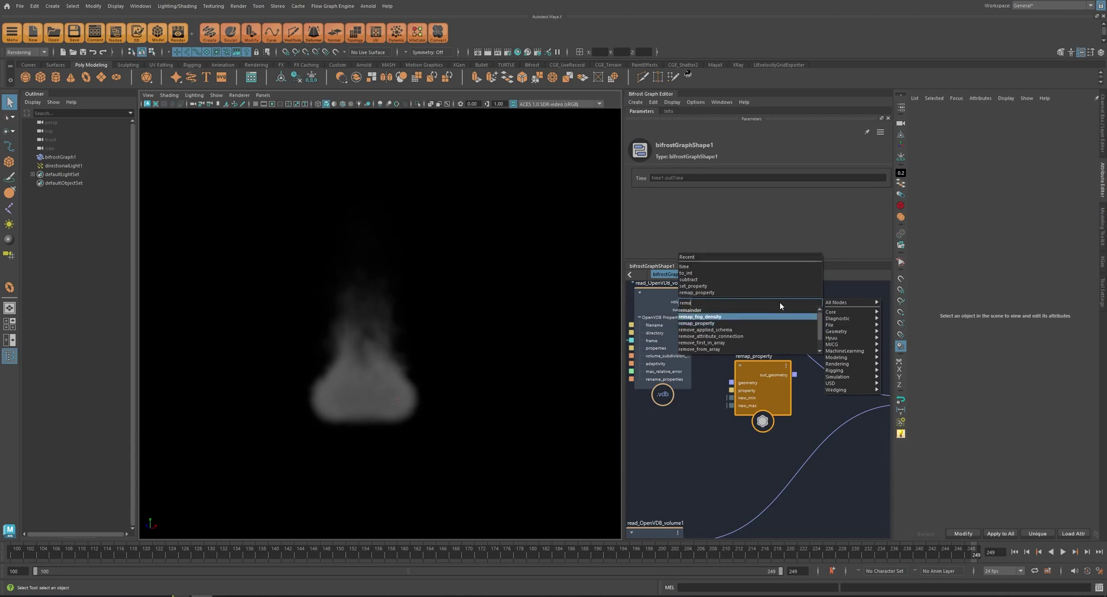
{"action": "left_click", "coordinate": [773, 400]}
Feed read_OpenVDB_volume's volumes into remap_property's geometry input and set its property to voxel_fog_density.
{"action": "left_click_drag", "start_coordinate": [750, 370], "coordinate": [763, 361]}
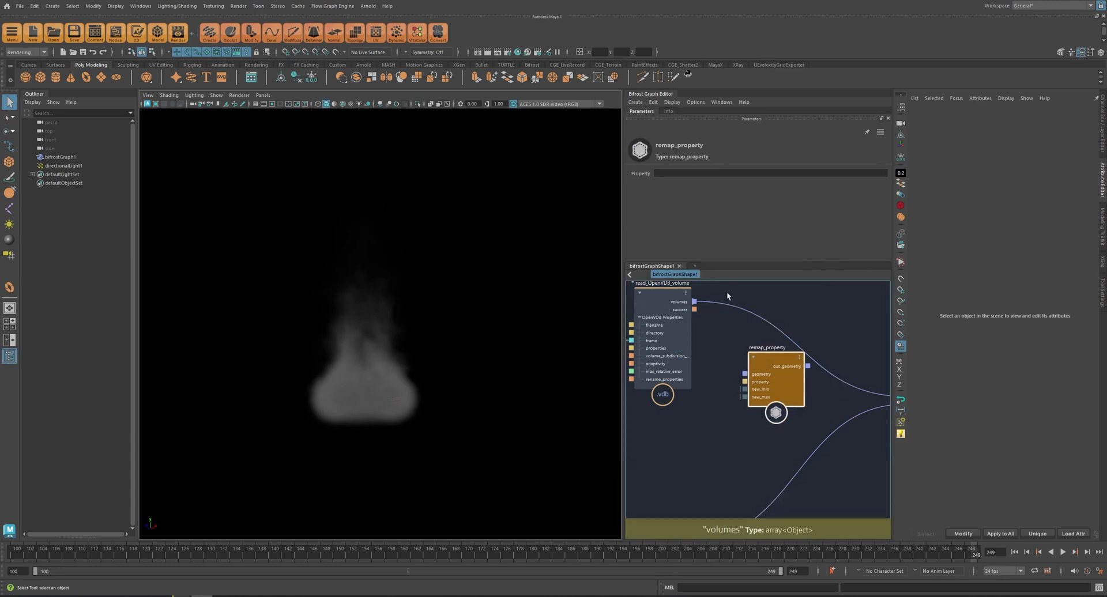
{"action": "left_click_drag", "start_coordinate": [695, 303], "coordinate": [747, 375]}
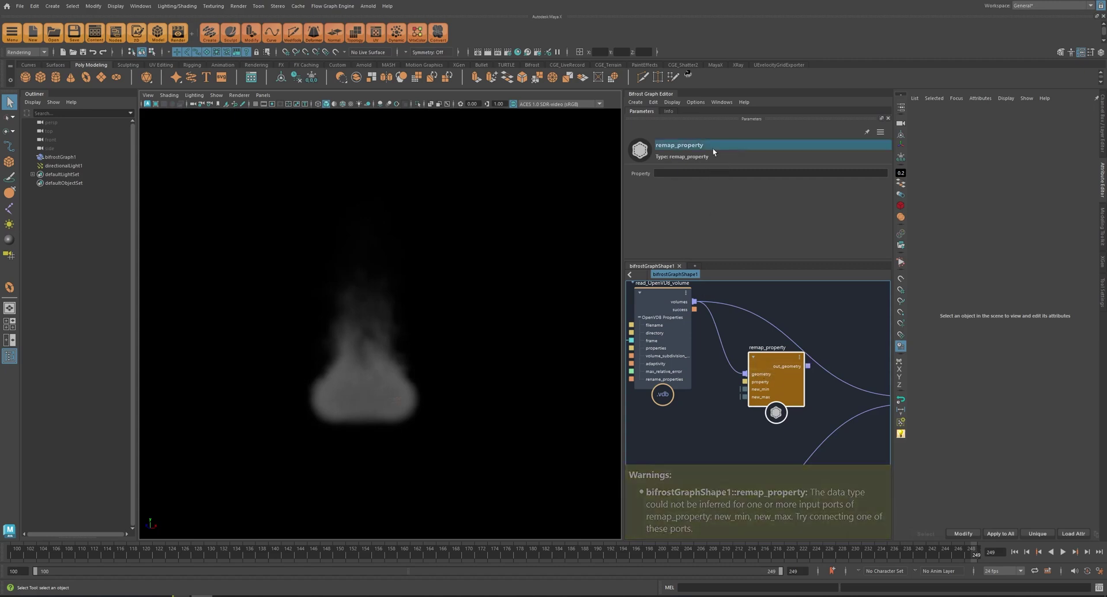
{"action": "left_click_drag", "start_coordinate": [758, 358], "coordinate": [762, 348]}
{"action": "left_click", "coordinate": [691, 176]}
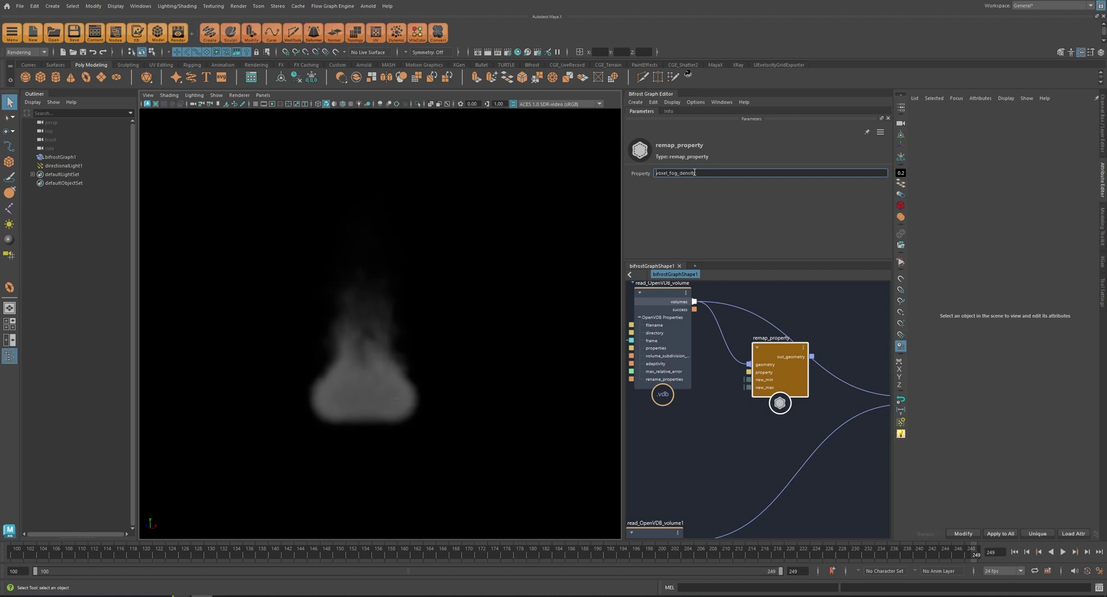
Connect remap_property's out_geometry to the output node's first geometry port, replacing the direct connection.
{"action": "middle_click_drag", "start_coordinate": [813, 400], "coordinate": [762, 396], "text": "alt"}
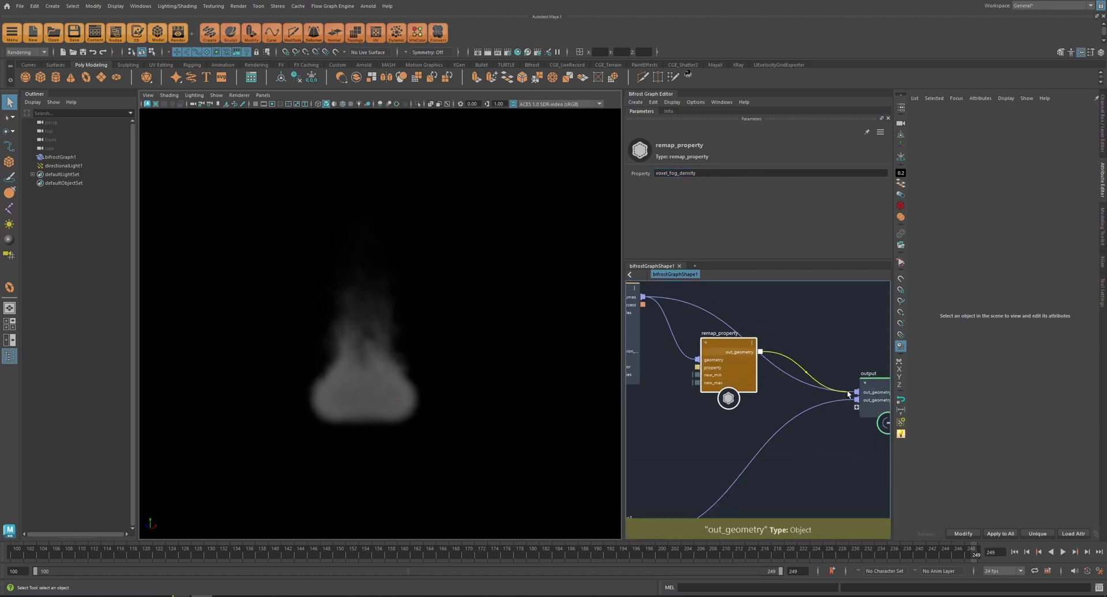
{"action": "left_click_drag", "start_coordinate": [847, 392], "coordinate": [856, 392]}
{"action": "left_click_drag", "start_coordinate": [708, 342], "coordinate": [728, 339]}
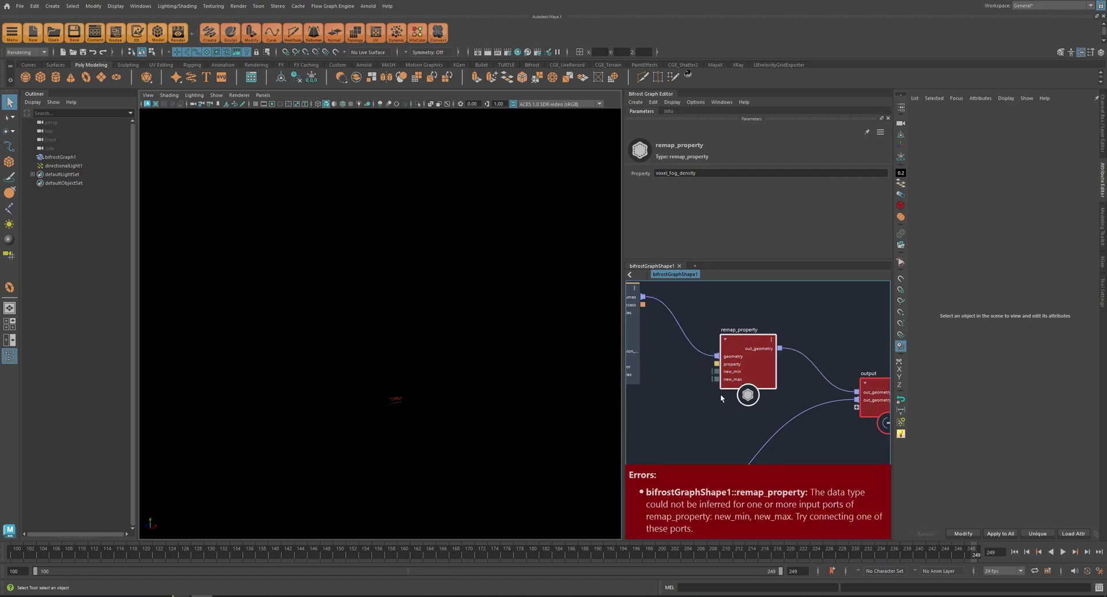
Create a value node for remap_property's new_max input and place it just below the read_OpenVDB_volume node.
{"action": "middle_click_drag", "start_coordinate": [721, 396], "coordinate": [745, 392]}
{"action": "right_click", "coordinate": [750, 378]}
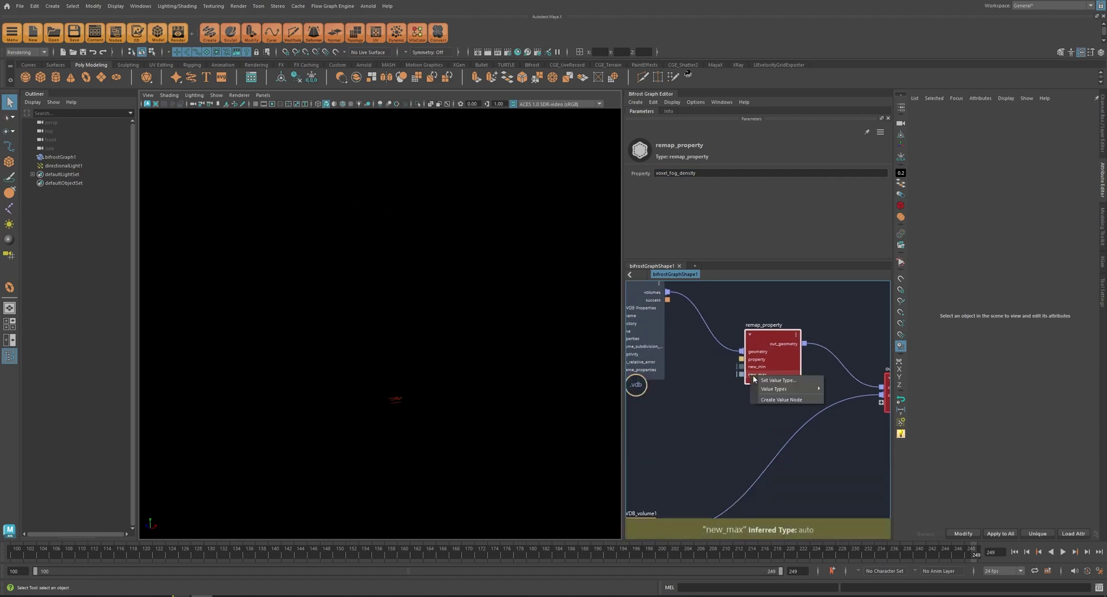
{"action": "left_click", "coordinate": [771, 400]}
{"action": "left_click_drag", "start_coordinate": [682, 517], "coordinate": [683, 426]}
{"action": "left_click", "coordinate": [692, 464]}
{"action": "middle_click_drag", "start_coordinate": [755, 372], "coordinate": [760, 329]}
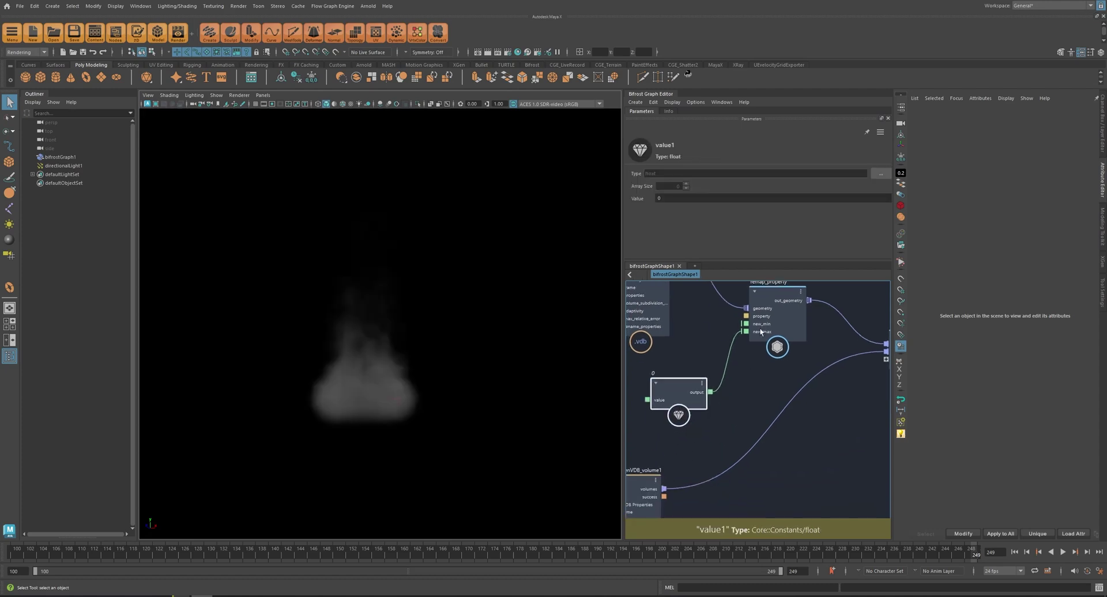
Duplicate remap_property with its connections and feed read_OpenVDB_volume1's volumes into the copy's geometry input.
{"action": "left_click", "coordinate": [764, 336]}
{"action": "key", "text": "ctrl+shift+d"}
{"action": "left_click_drag", "start_coordinate": [771, 424], "coordinate": [663, 489]}
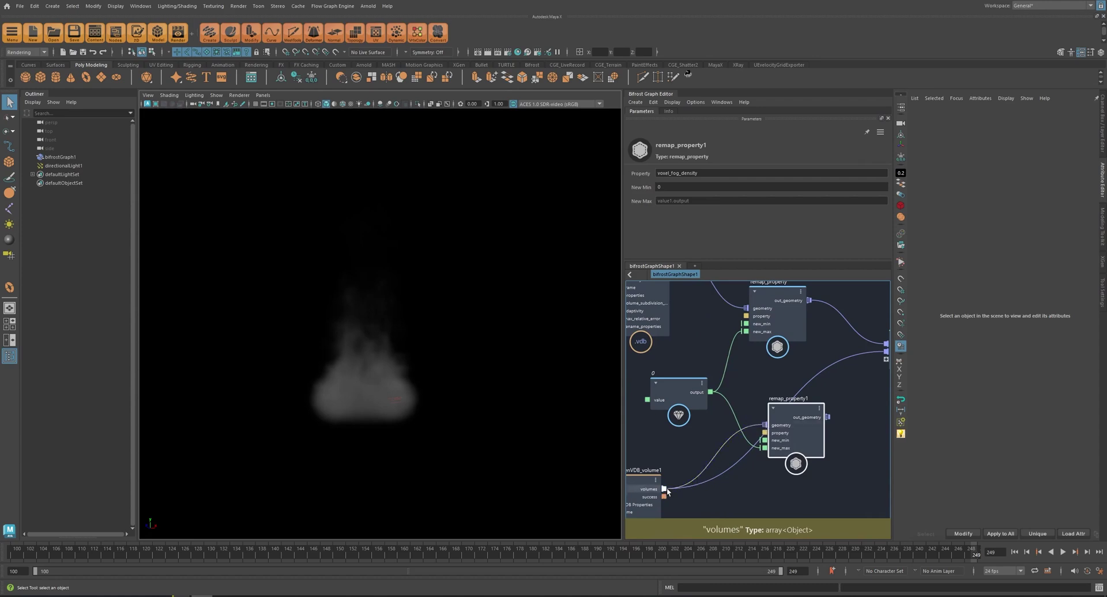
Give remap_property1's new_max its own value node instead of the shared one and connect its out_geometry to the output's second port.
{"action": "left_click", "coordinate": [741, 437]}
{"action": "key", "text": "Delete"}
{"action": "right_click", "coordinate": [767, 449]}
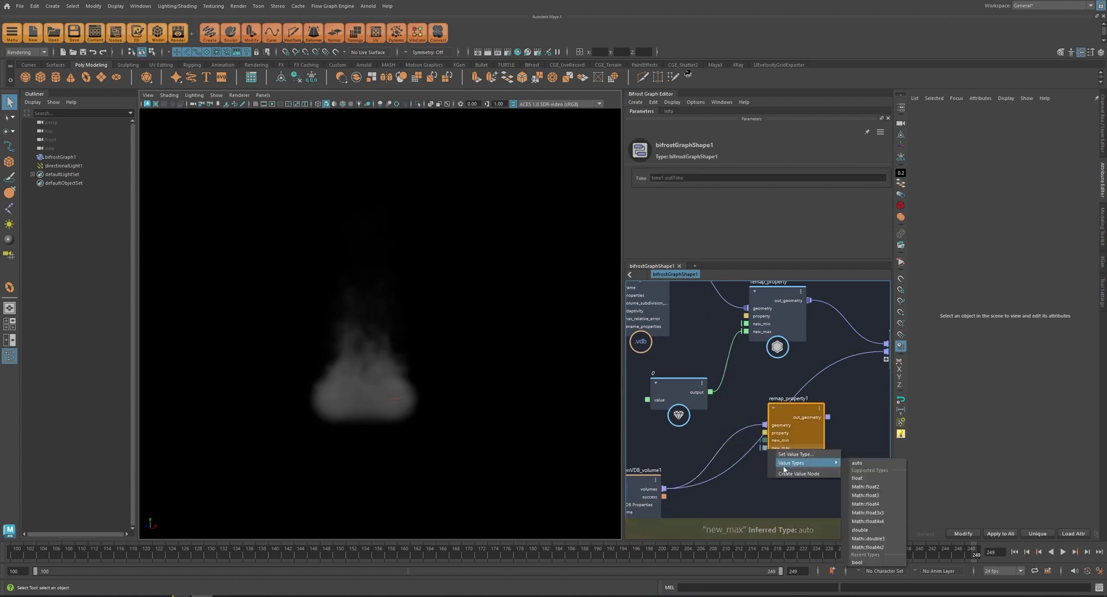
{"action": "left_click", "coordinate": [797, 473]}
{"action": "left_click_drag", "start_coordinate": [801, 420], "coordinate": [859, 355]}
{"action": "scroll", "coordinate": [836, 447], "scroll_direction": "down", "scroll_amount": 1}
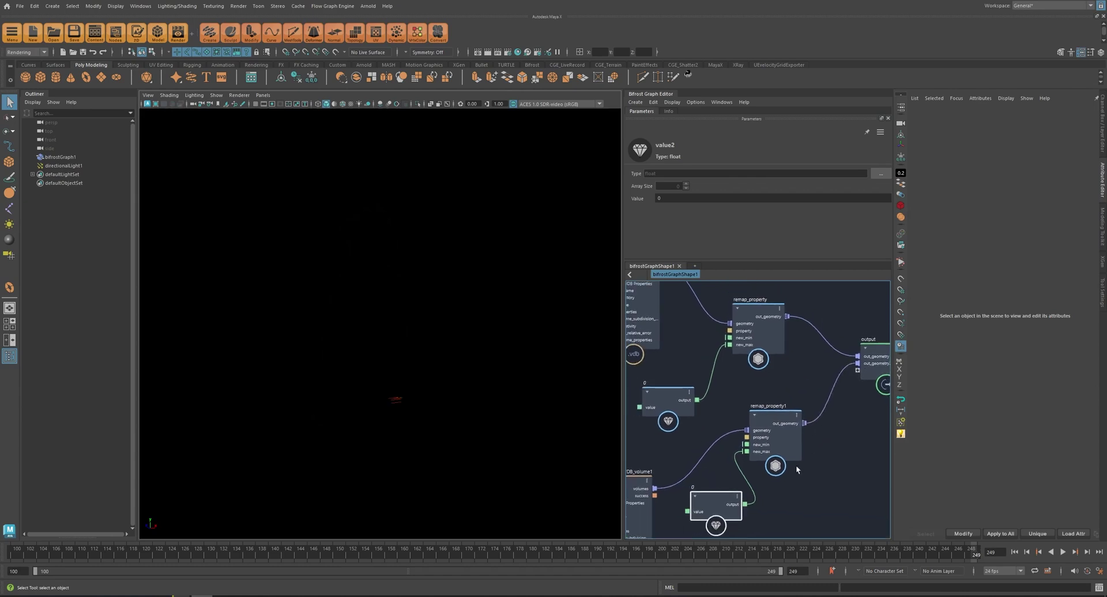
Set the value node feeding the first remap_property's new_max to 1.
{"action": "middle_click_drag", "start_coordinate": [796, 469], "coordinate": [856, 459], "text": "alt"}
{"action": "left_click", "coordinate": [721, 387]}
{"action": "double_click", "coordinate": [725, 198]}
{"action": "type", "text": "1"}
{"action": "key", "text": "Return"}
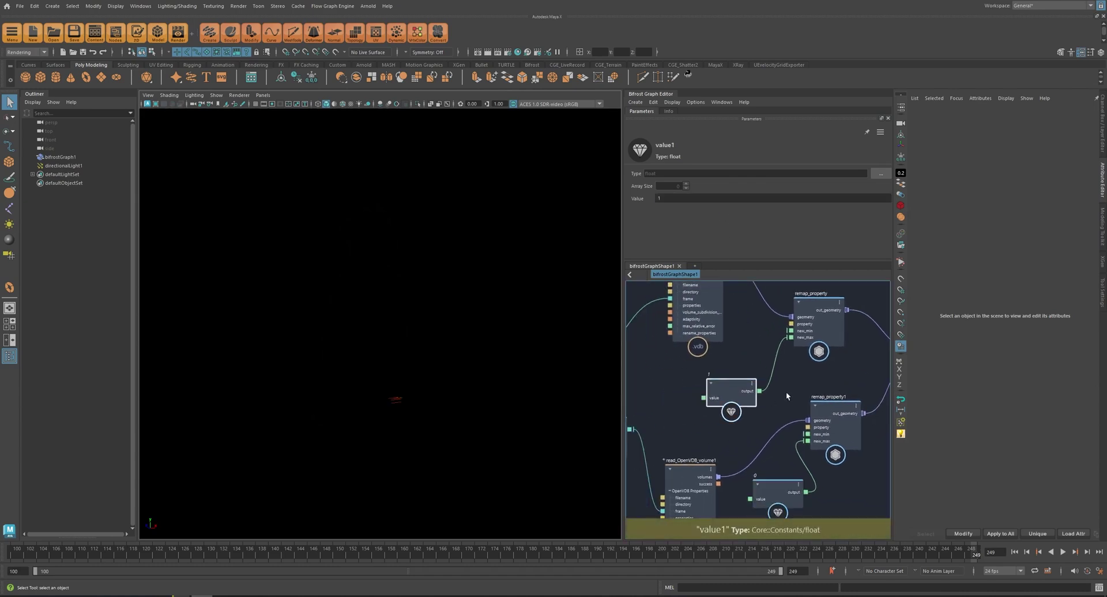
Scrub the timeline back from the last frame to frame 200 to inspect the smoke where the blend starts.
{"action": "left_click", "coordinate": [786, 393]}
{"action": "left_click_drag", "start_coordinate": [392, 552], "coordinate": [636, 558]}
{"action": "left_click_drag", "start_coordinate": [710, 392], "coordinate": [714, 379]}
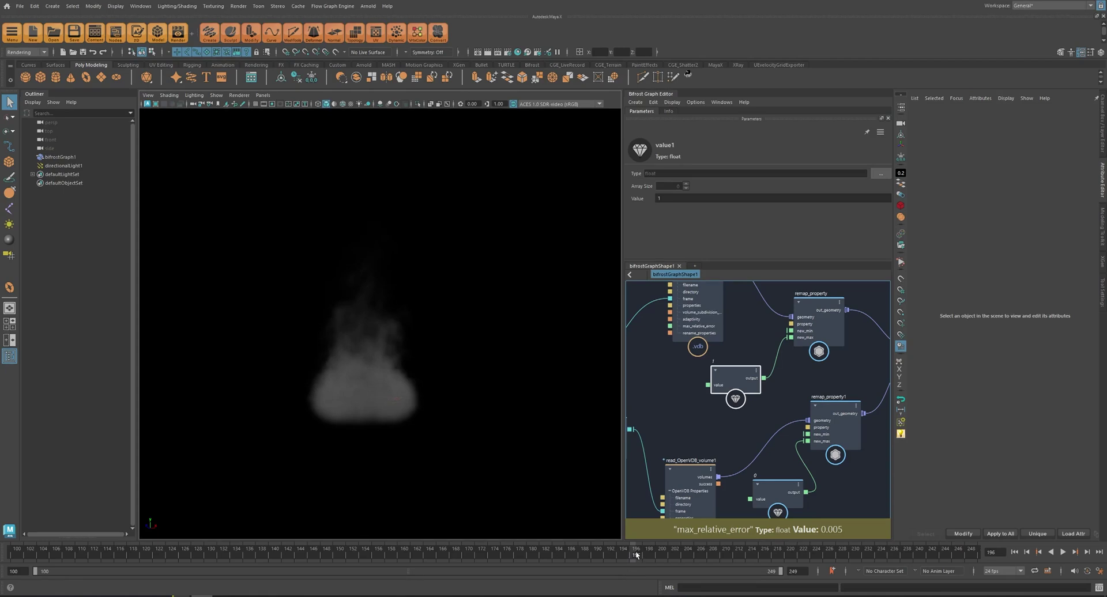
{"action": "mouse_move", "coordinate": [667, 561]}
{"action": "left_mouse_down"}
{"action": "mouse_move", "coordinate": [720, 558]}
{"action": "mouse_move", "coordinate": [430, 557]}
{"action": "mouse_move", "coordinate": [797, 563]}
{"action": "mouse_move", "coordinate": [659, 558]}
{"action": "left_mouse_up"}
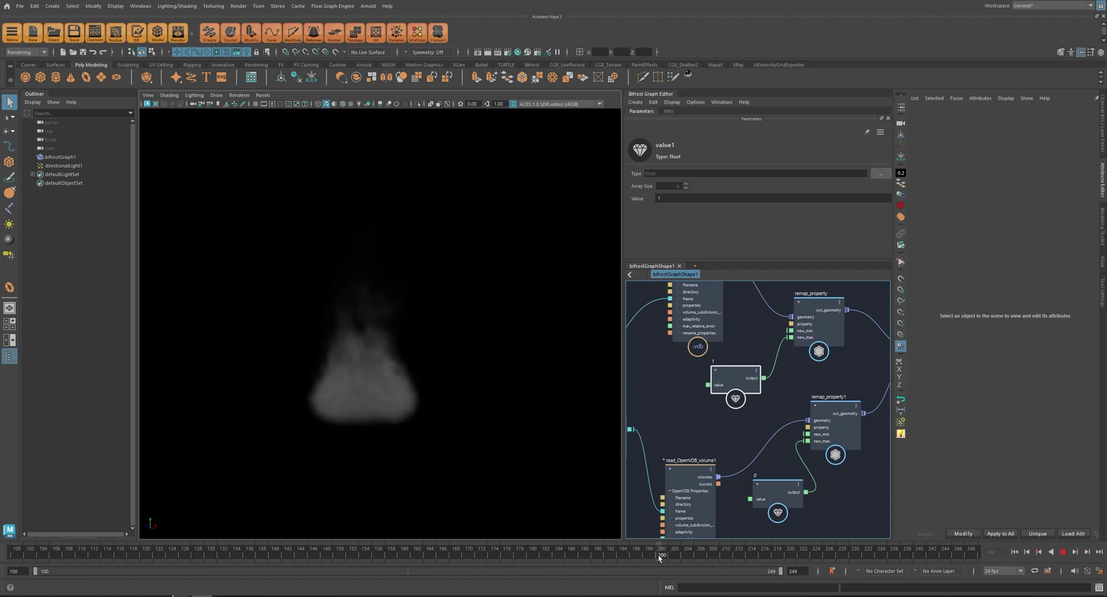
{"action": "mouse_move", "coordinate": [734, 372]}
{"action": "left_mouse_down"}
{"action": "mouse_move", "coordinate": [741, 360]}
{"action": "mouse_move", "coordinate": [726, 383]}
{"action": "left_mouse_up"}
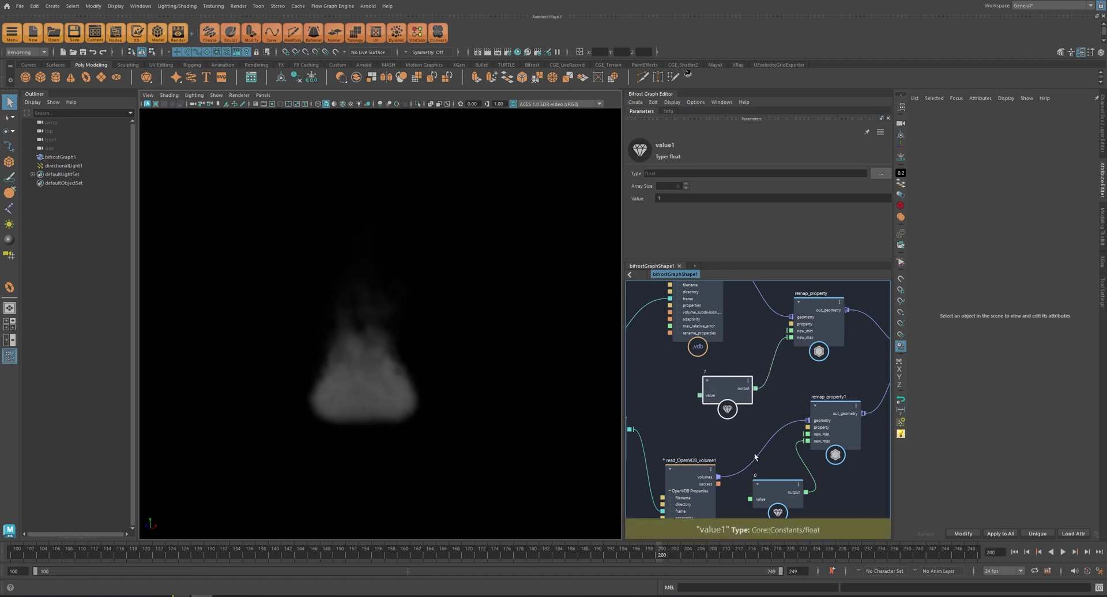
At frame 249, set the value node feeding remap_property1's new_max to 1 and the one feeding remap_property's new_max to 0.
{"action": "left_click", "coordinate": [758, 497]}
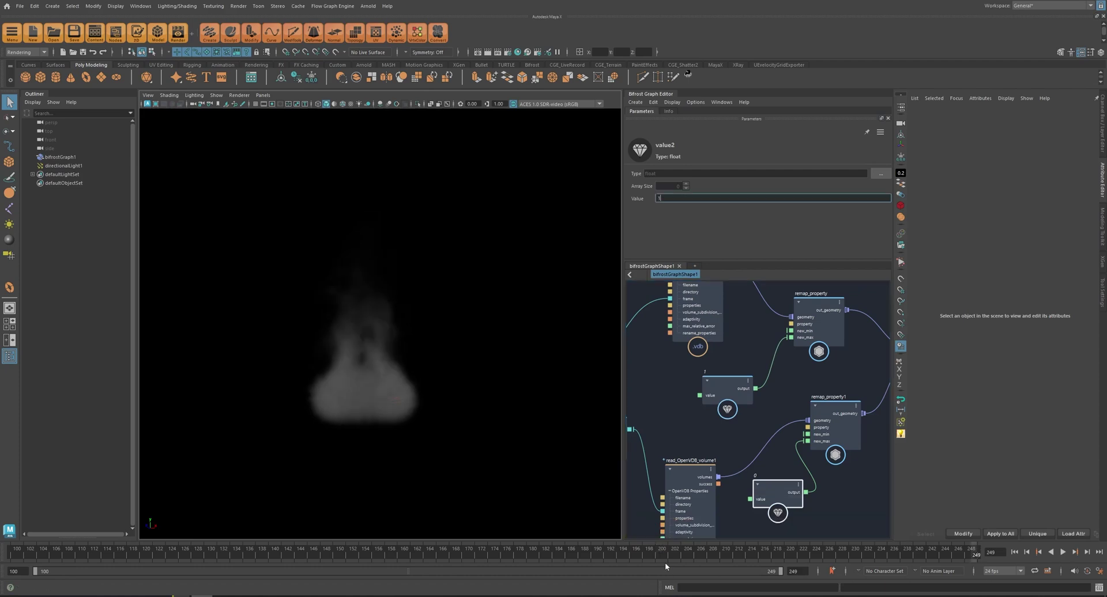
{"action": "left_click_drag", "start_coordinate": [668, 554], "coordinate": [975, 555]}
{"action": "left_click", "coordinate": [725, 394]}
{"action": "double_click", "coordinate": [682, 198]}
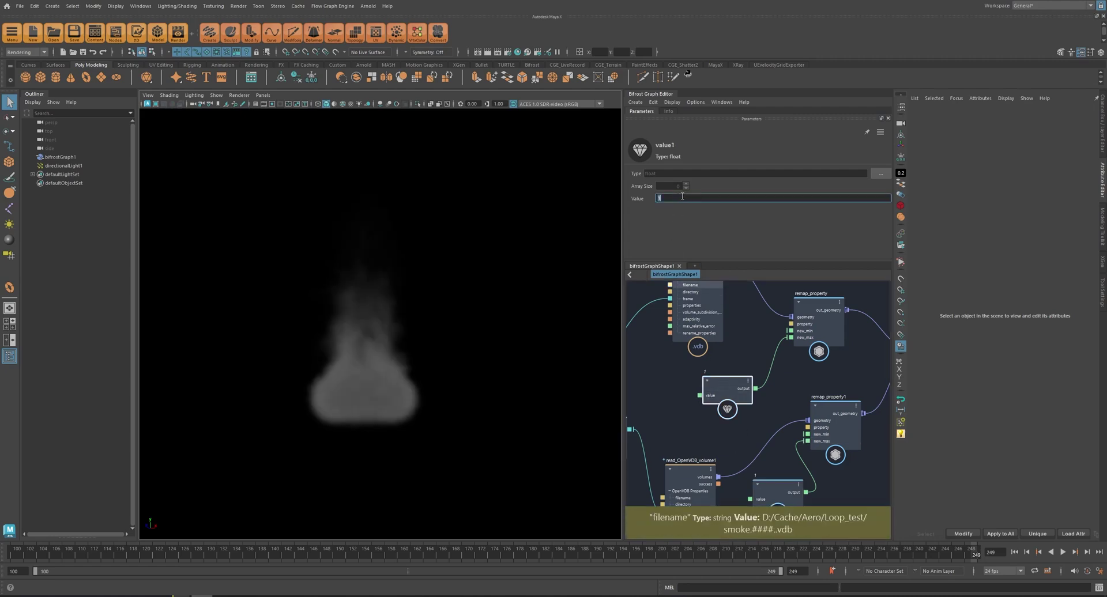
{"action": "left_click", "coordinate": [779, 486]}
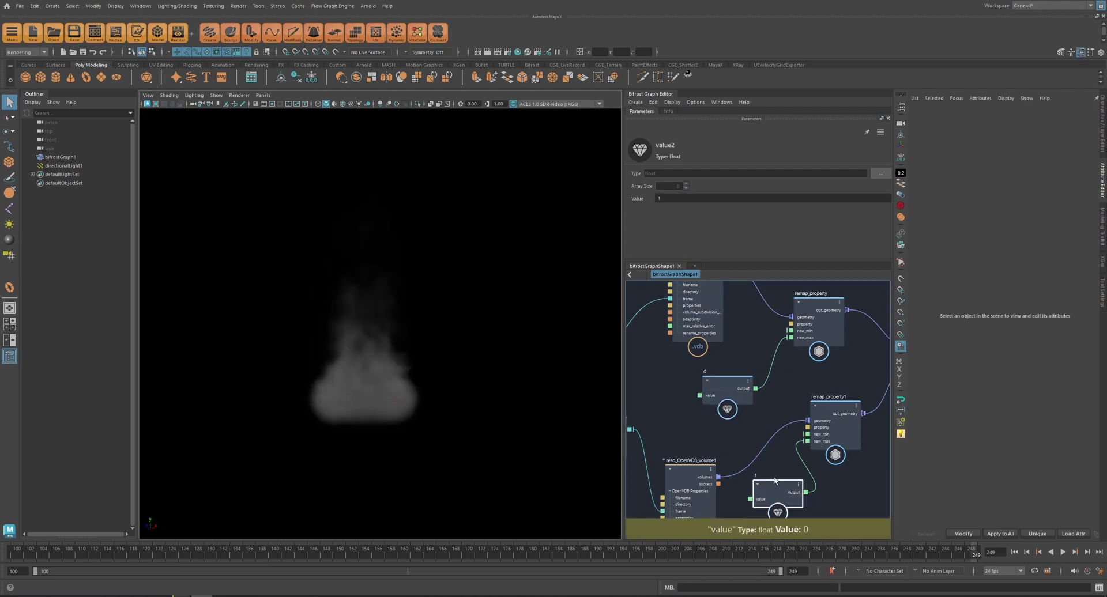
{"action": "left_click_drag", "start_coordinate": [947, 557], "coordinate": [681, 555]}
Move the value1 node aside and add an input node to the graph between the two read_OpenVDB_volume nodes.
{"action": "left_click_drag", "start_coordinate": [730, 392], "coordinate": [734, 392]}
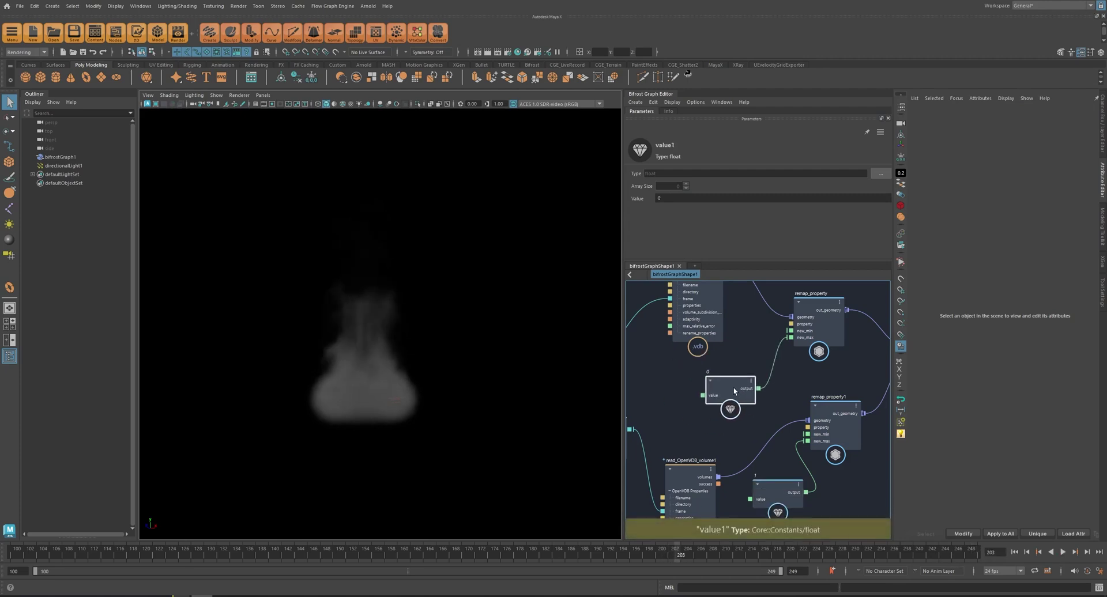
{"action": "right_click", "coordinate": [666, 199]}
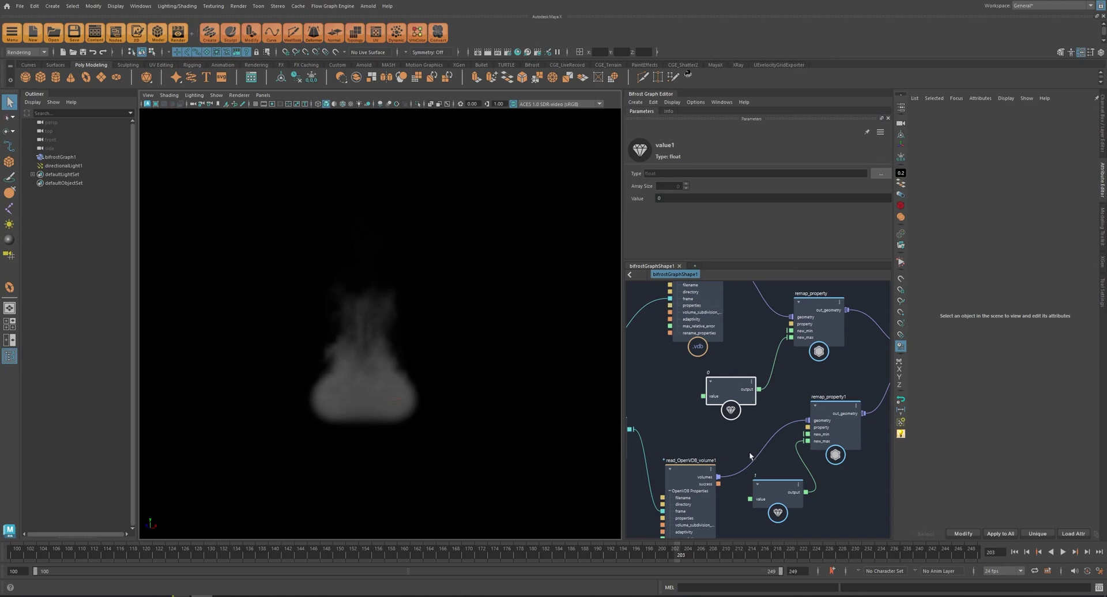
{"action": "left_click_drag", "start_coordinate": [710, 382], "coordinate": [738, 405]}
{"action": "left_click", "coordinate": [691, 387]}
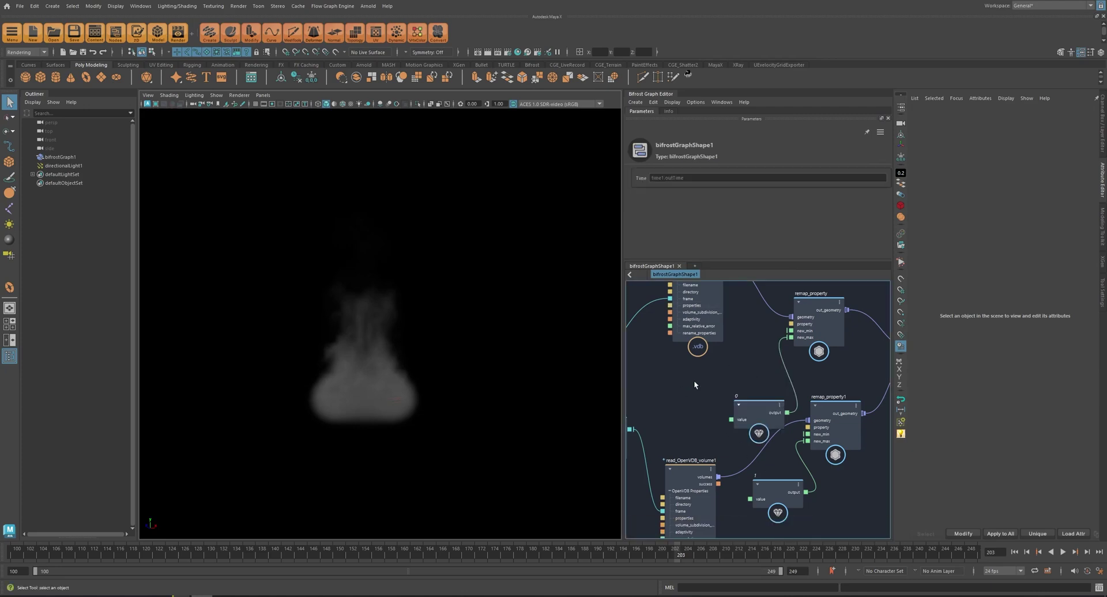
{"action": "key", "text": "Tab"}
{"action": "type", "text": "input"}
{"action": "key", "text": "Down"}
{"action": "key", "text": "Return"}
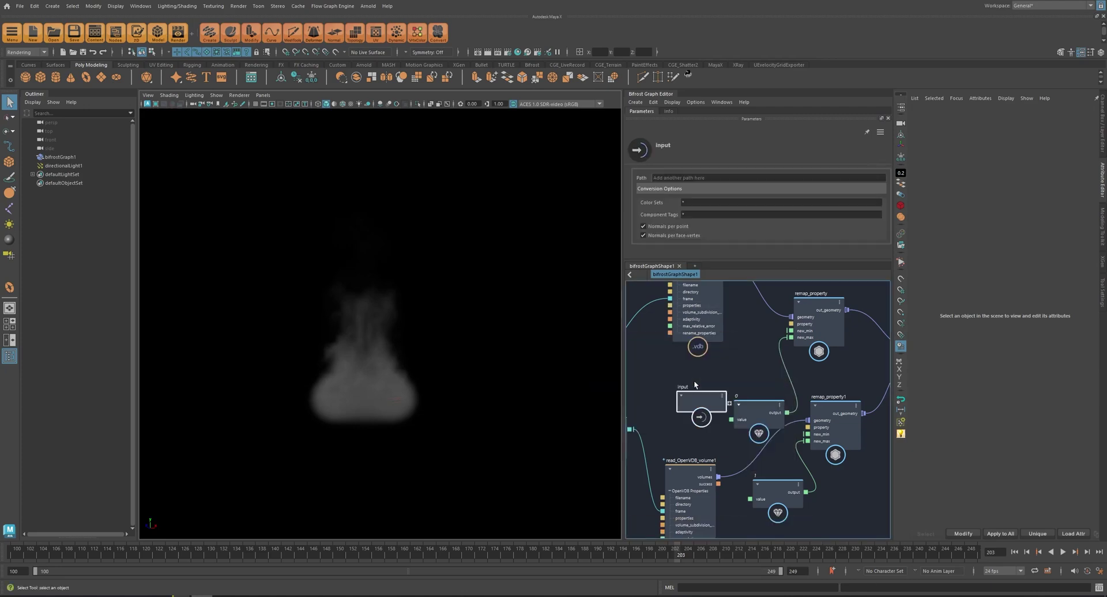
{"action": "left_click_drag", "start_coordinate": [695, 385], "coordinate": [664, 362]}
Connect the new_max inputs of remap_property and remap_property1 to separate new ports on the input node, replacing the value nodes.
{"action": "left_click_drag", "start_coordinate": [790, 340], "coordinate": [698, 380]}
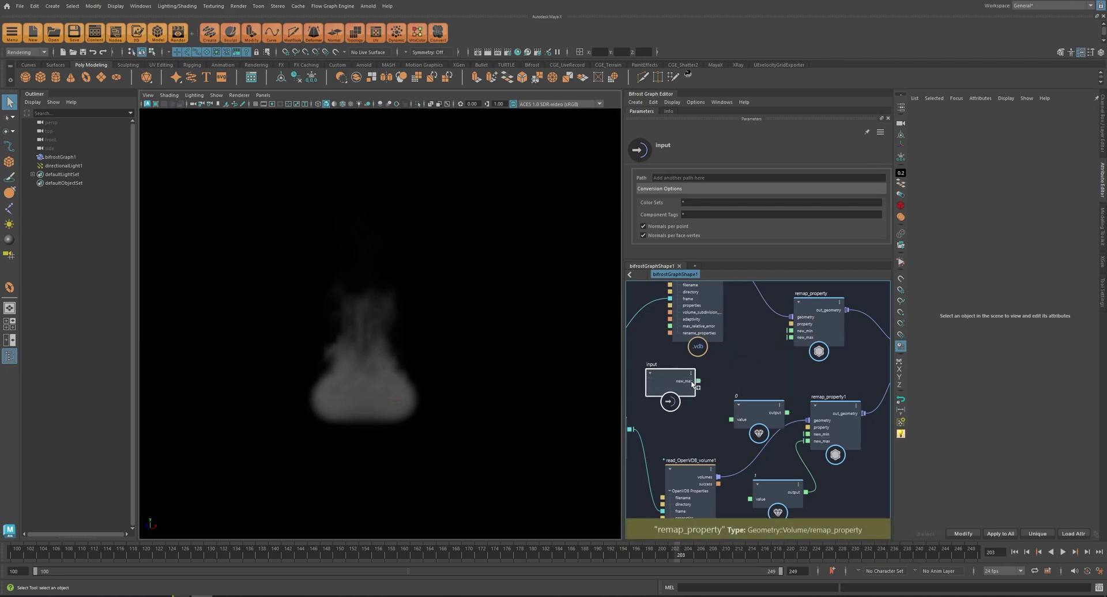
{"action": "left_click_drag", "start_coordinate": [692, 384], "coordinate": [695, 384]}
{"action": "left_click_drag", "start_coordinate": [807, 441], "coordinate": [698, 387]}
{"action": "right_click", "coordinate": [685, 385]}
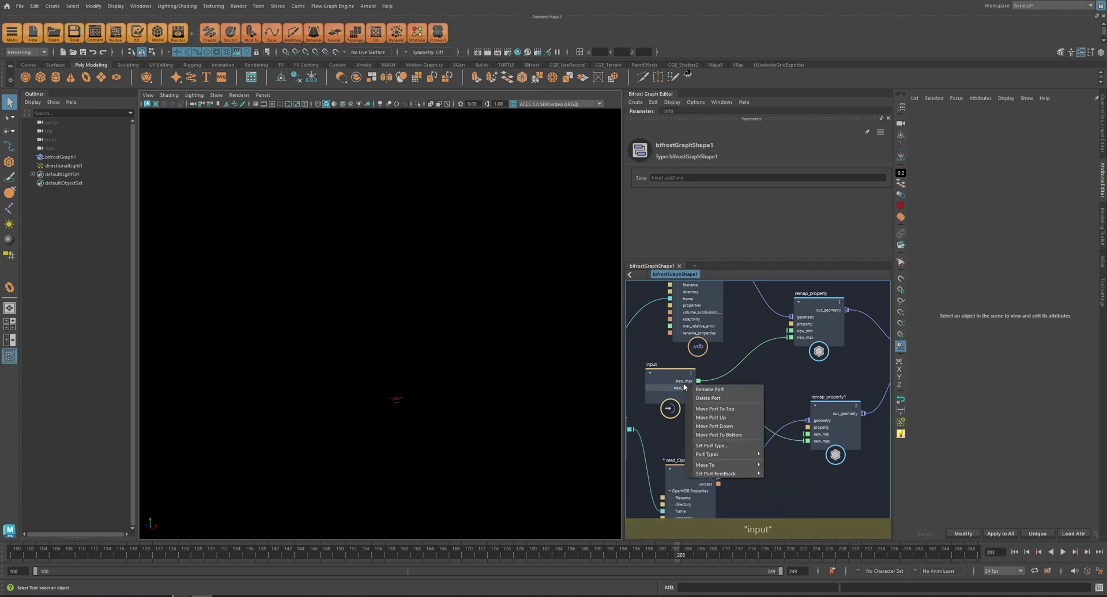
{"action": "left_click", "coordinate": [668, 387]}
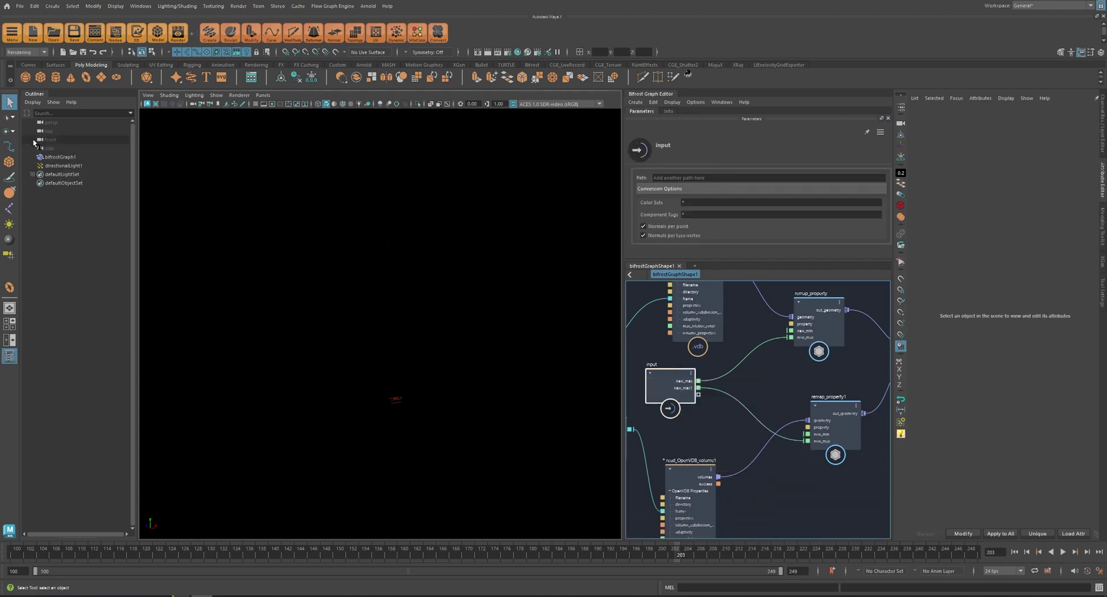
Rename the input node's new_max port to cache1 and its new_max1 port to cach2.
{"action": "right_click", "coordinate": [693, 382]}
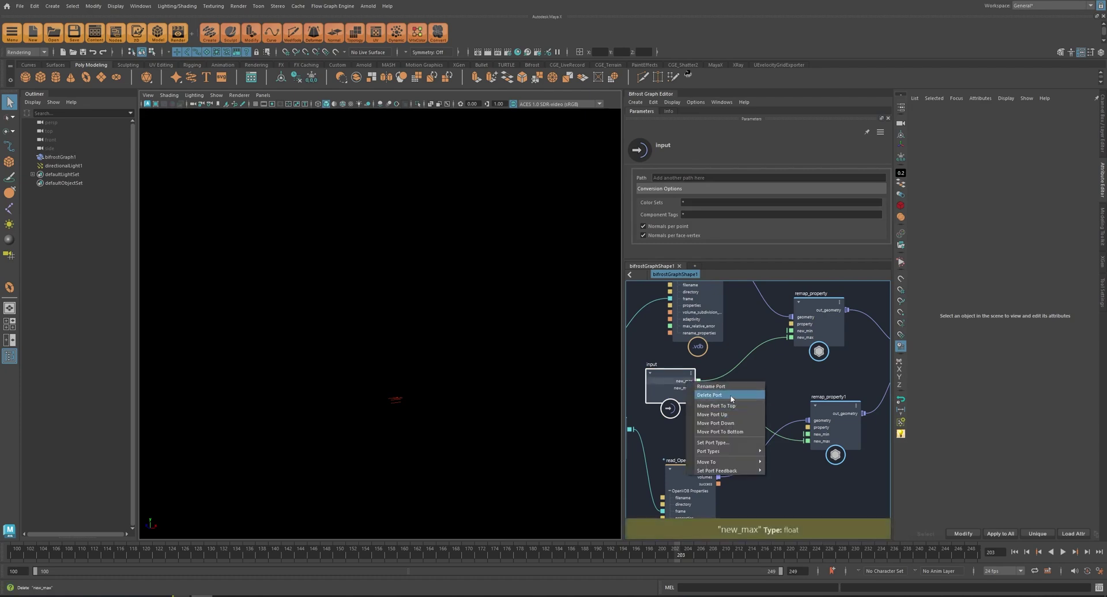
{"action": "left_click", "coordinate": [728, 391]}
{"action": "type", "text": "ca"}
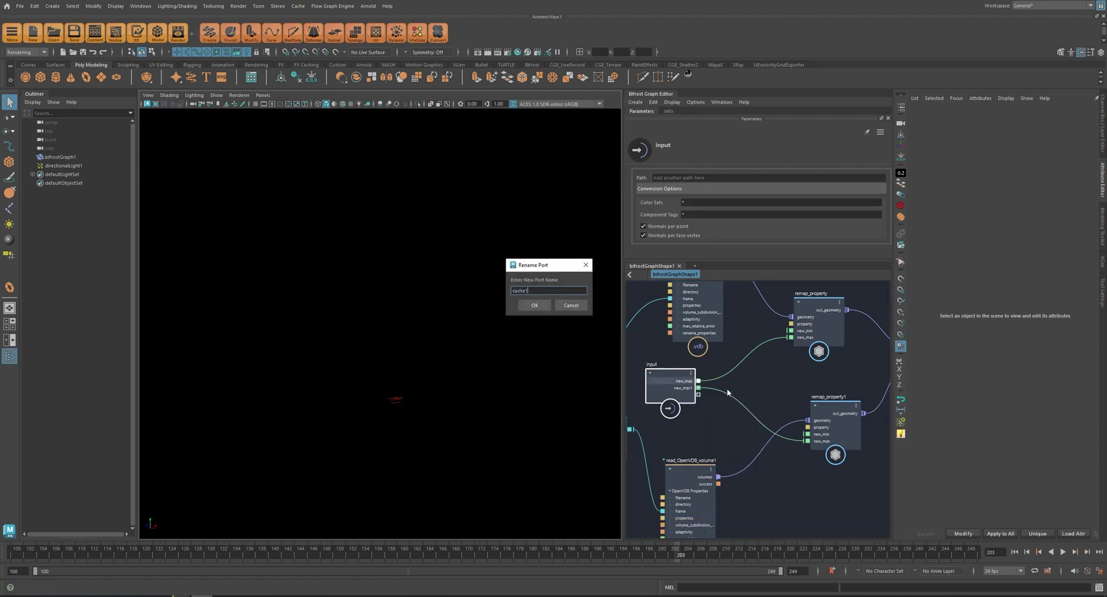
{"action": "type", "text": "che1"}
{"action": "key", "text": "Return"}
{"action": "right_click", "coordinate": [698, 388]}
{"action": "left_click", "coordinate": [705, 397]}
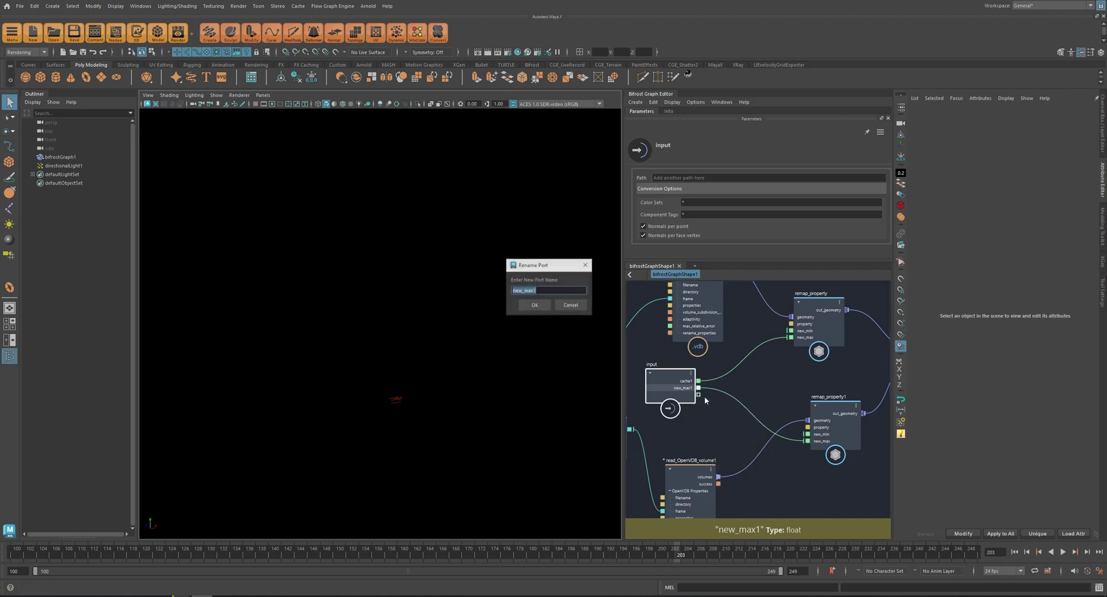
{"action": "type", "text": "cach2"}
{"action": "key", "text": "Return"}
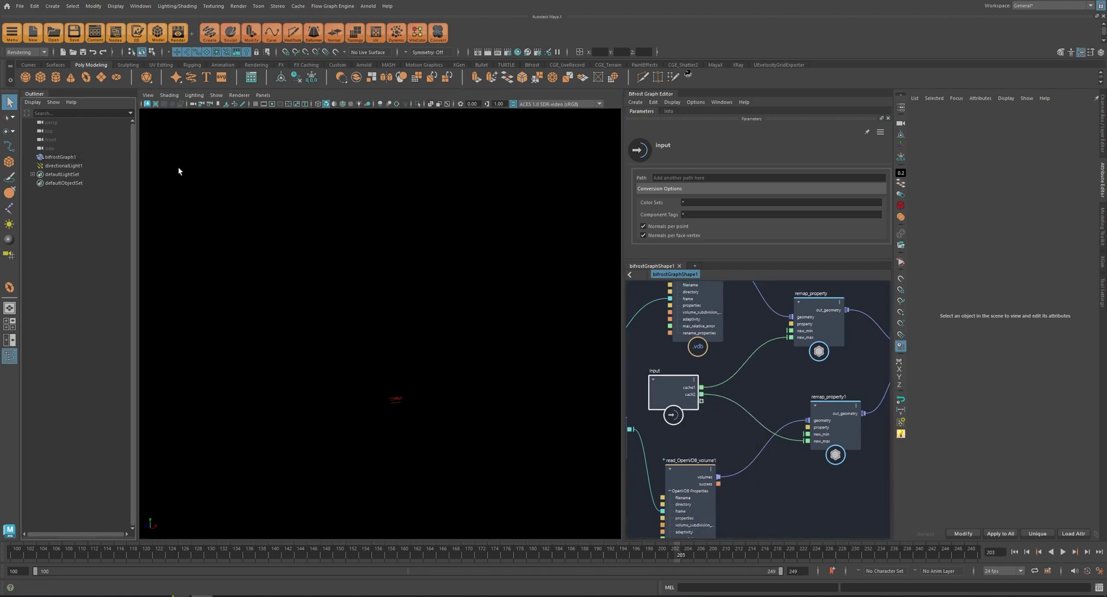
Set bifrostGraph1's Cache 1 and Cach 2 extra attributes to 1 and scrub the timeline to test the smoke.
{"action": "left_click", "coordinate": [60, 157]}
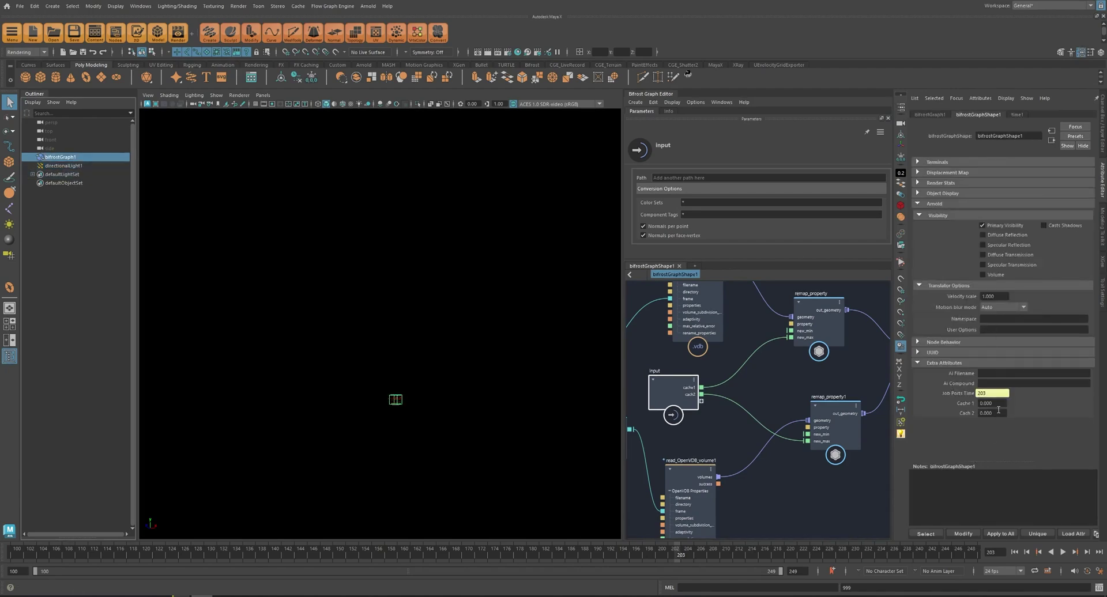
{"action": "type", "text": "1"}
{"action": "key", "text": "Return"}
{"action": "left_click_drag", "start_coordinate": [405, 555], "coordinate": [598, 555]}
{"action": "type", "text": "1"}
{"action": "left_click", "coordinate": [1000, 403]}
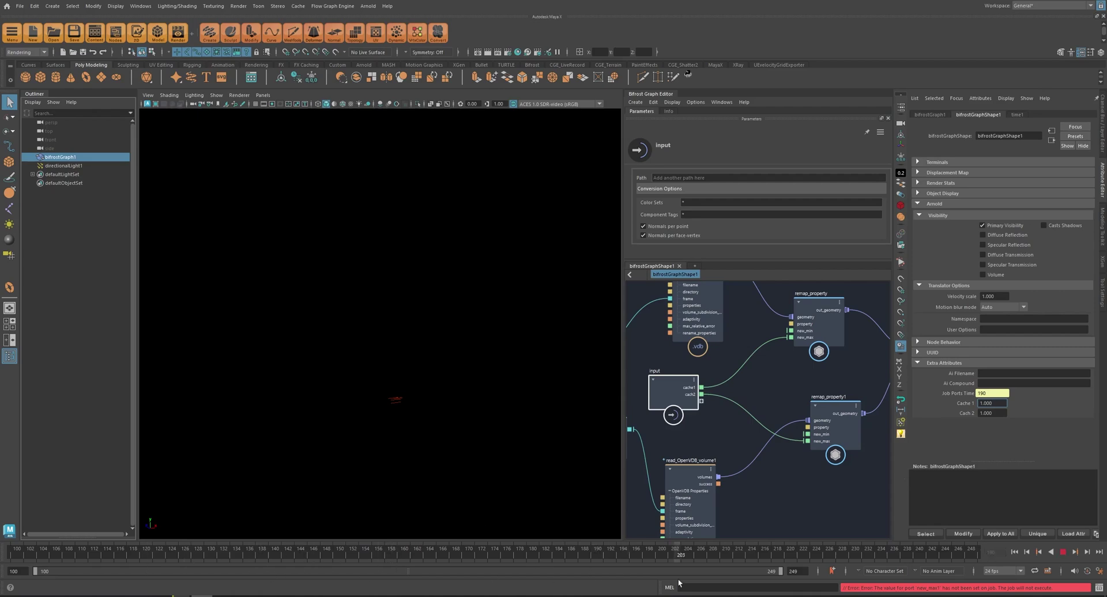
{"action": "left_click", "coordinate": [172, 558]}
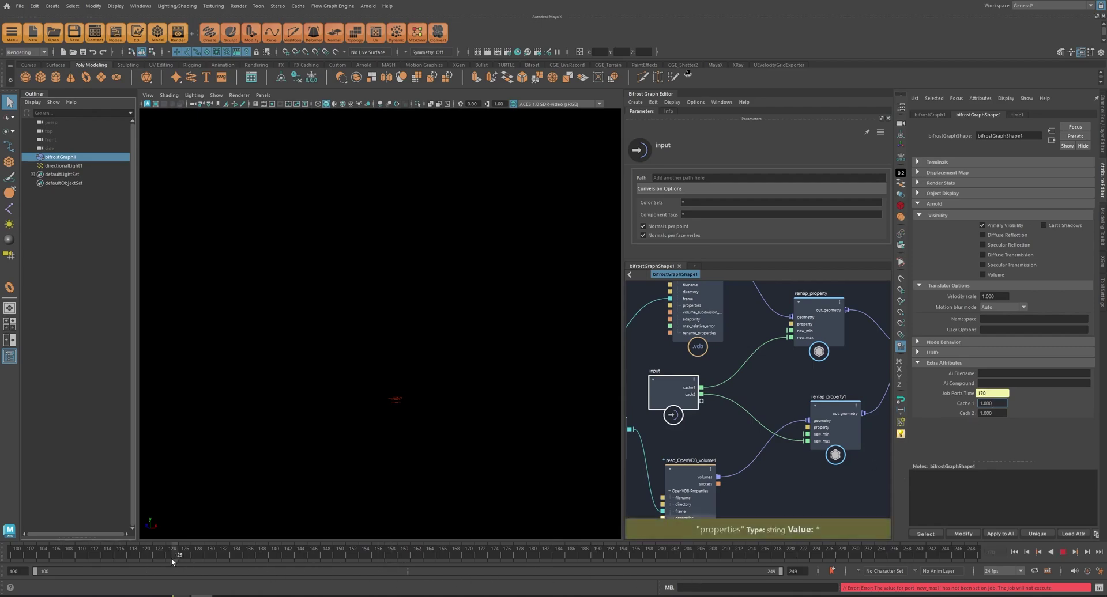
Remake the connections from the input's cache1 and cach2 ports to the new_max inputs of remap_property and remap_property1, and play the simulation.
{"action": "left_click", "coordinate": [760, 351]}
{"action": "key", "text": "Delete"}
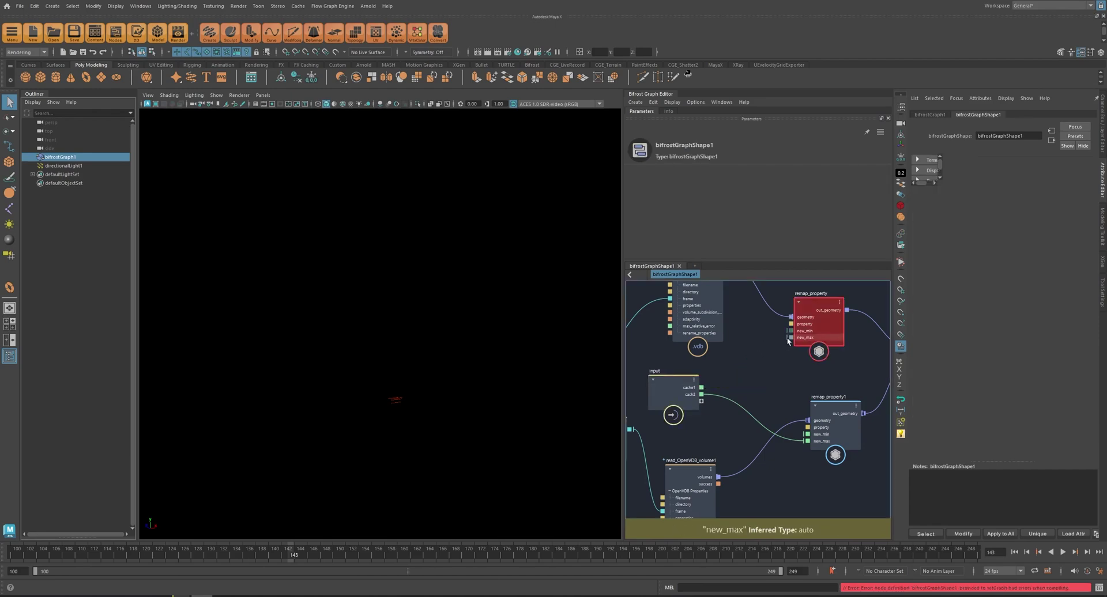
{"action": "left_click_drag", "start_coordinate": [723, 376], "coordinate": [701, 387]}
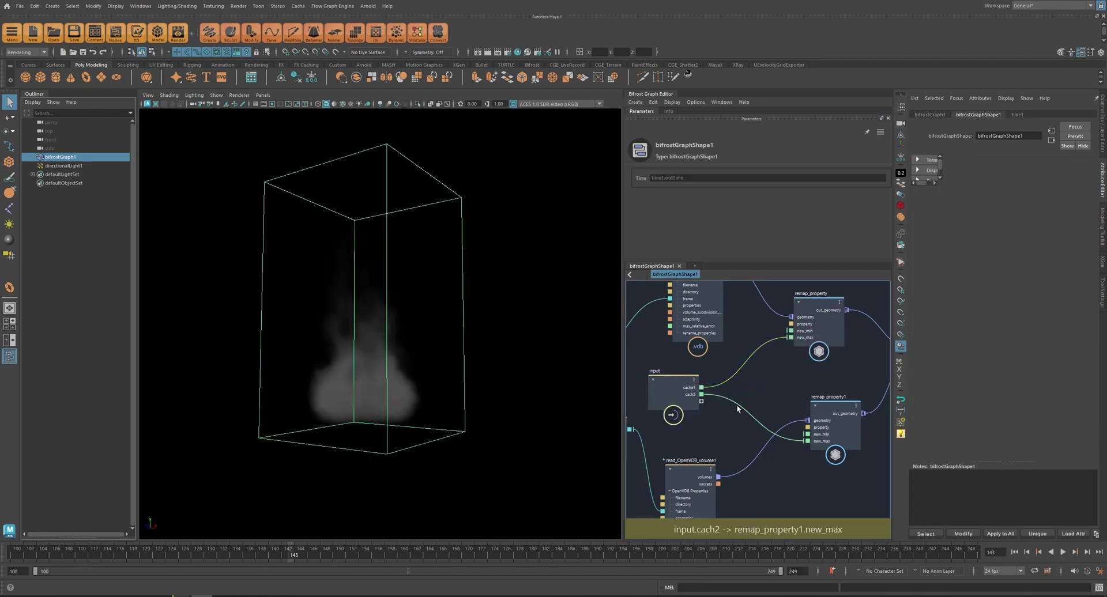
{"action": "left_click_drag", "start_coordinate": [807, 441], "coordinate": [661, 390]}
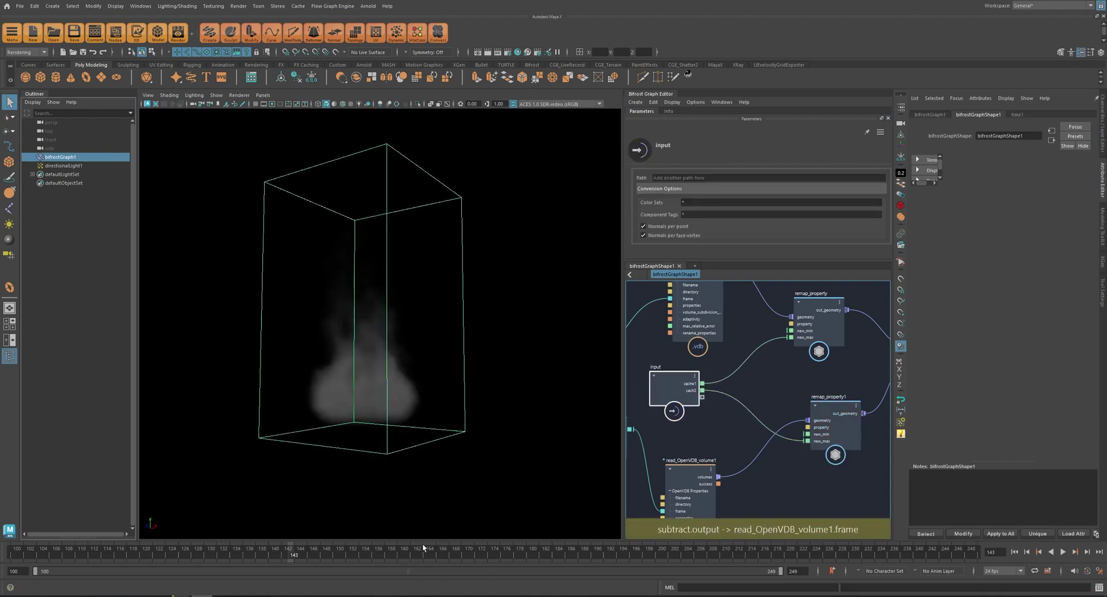
{"action": "key", "text": "alt+v"}
{"action": "left_click", "coordinate": [524, 473]}
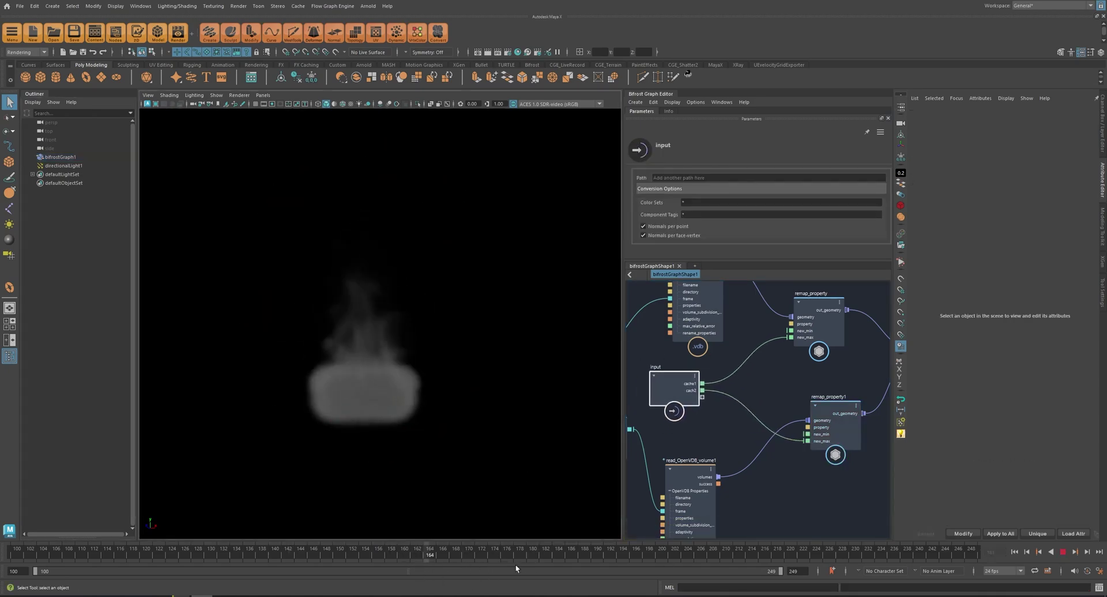
At frame 200, key bifrostGraph1's Cache 1 attribute at 1 and its Cach 2 attribute at 0.
{"action": "left_click", "coordinate": [61, 156]}
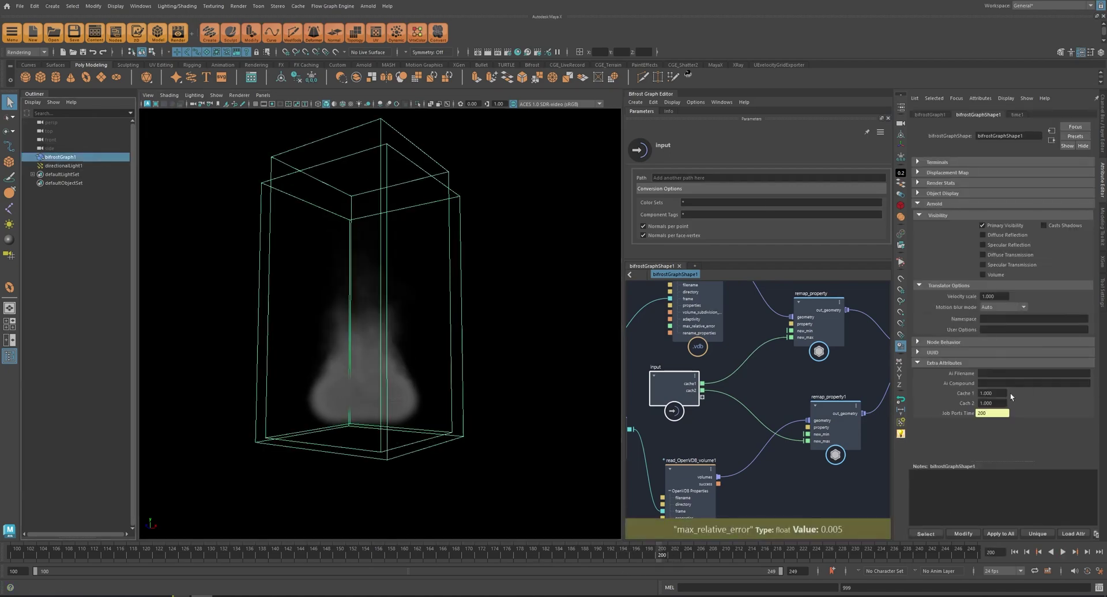
{"action": "right_click", "coordinate": [1000, 392]}
{"action": "left_click", "coordinate": [1010, 409]}
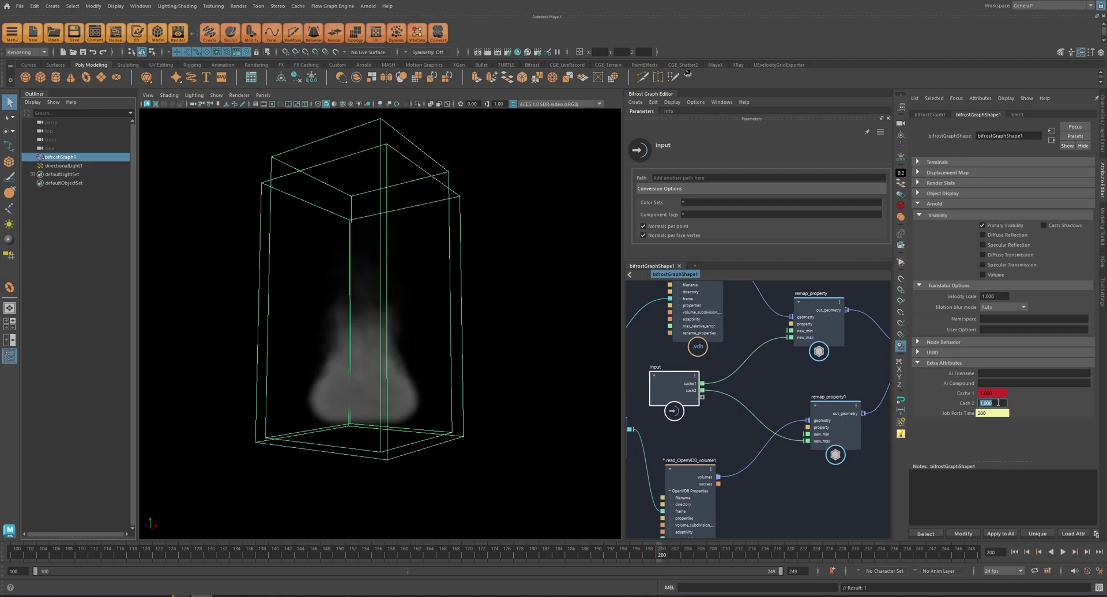
{"action": "type", "text": "0"}
{"action": "key", "text": "Return"}
{"action": "right_click", "coordinate": [996, 402]}
{"action": "left_click", "coordinate": [1026, 417]}
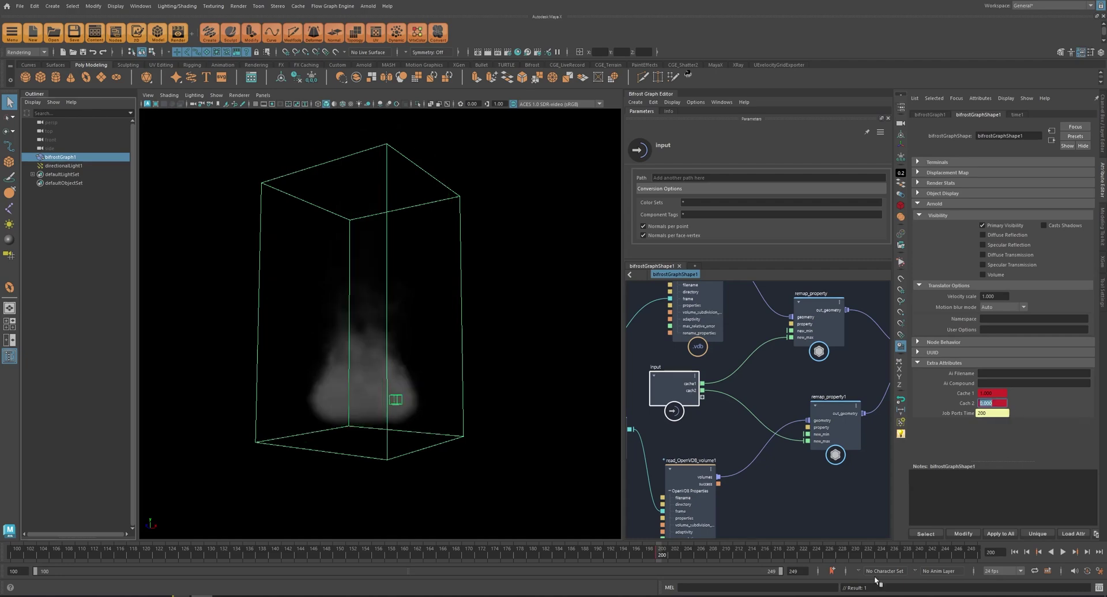
At frame 249, key bifrostGraph1's Cache 1 attribute at 0 and its Cach 2 attribute at 1.
{"action": "left_click_drag", "start_coordinate": [853, 556], "coordinate": [1043, 539]}
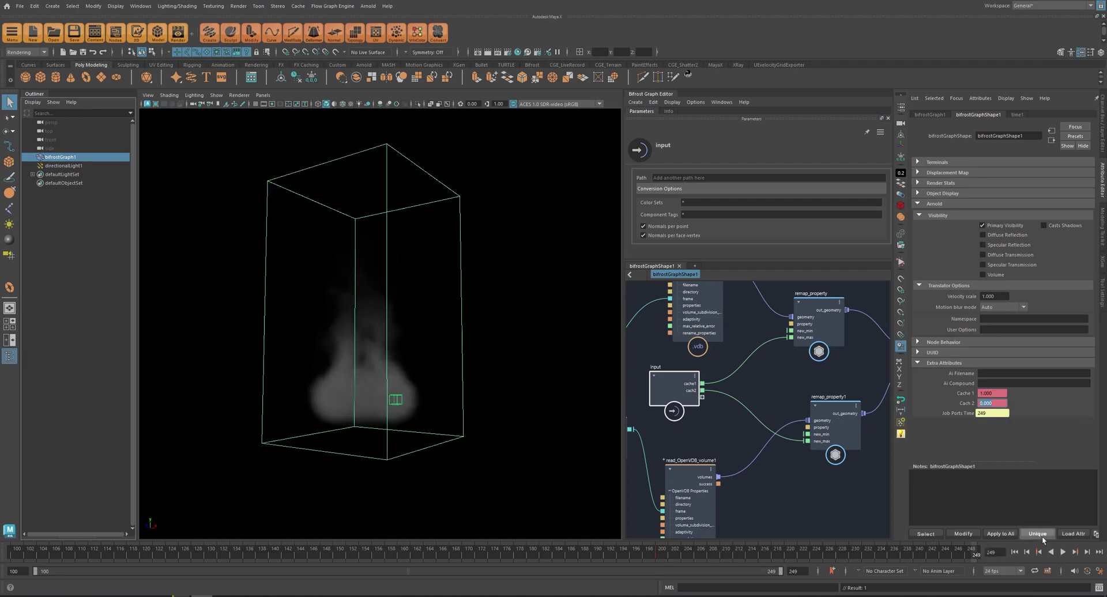
{"action": "right_click", "coordinate": [999, 394]}
{"action": "left_click", "coordinate": [1004, 408]}
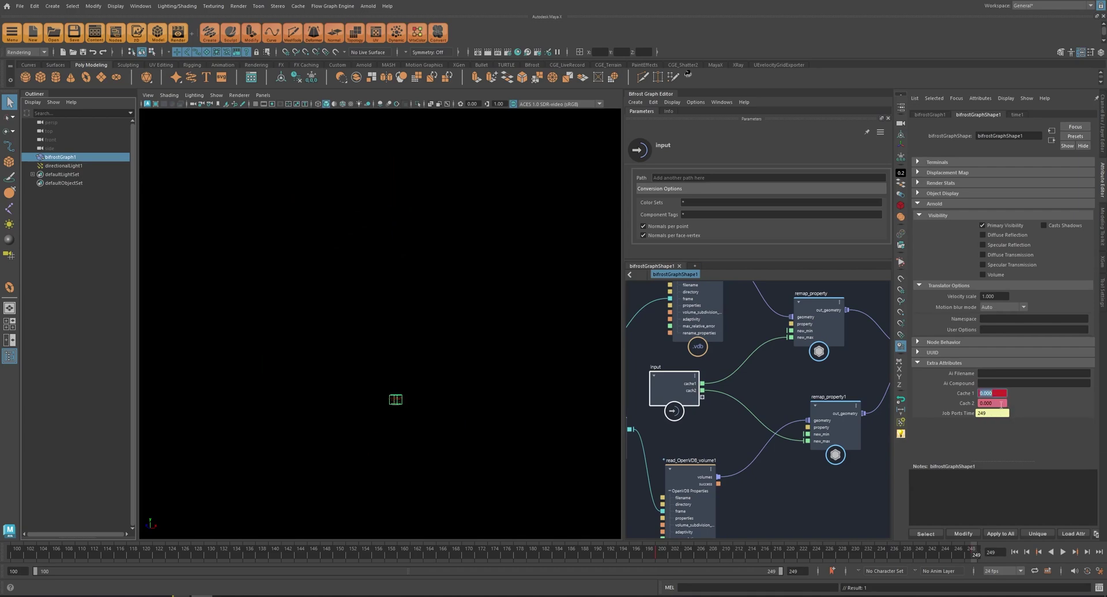
{"action": "right_click", "coordinate": [999, 402]}
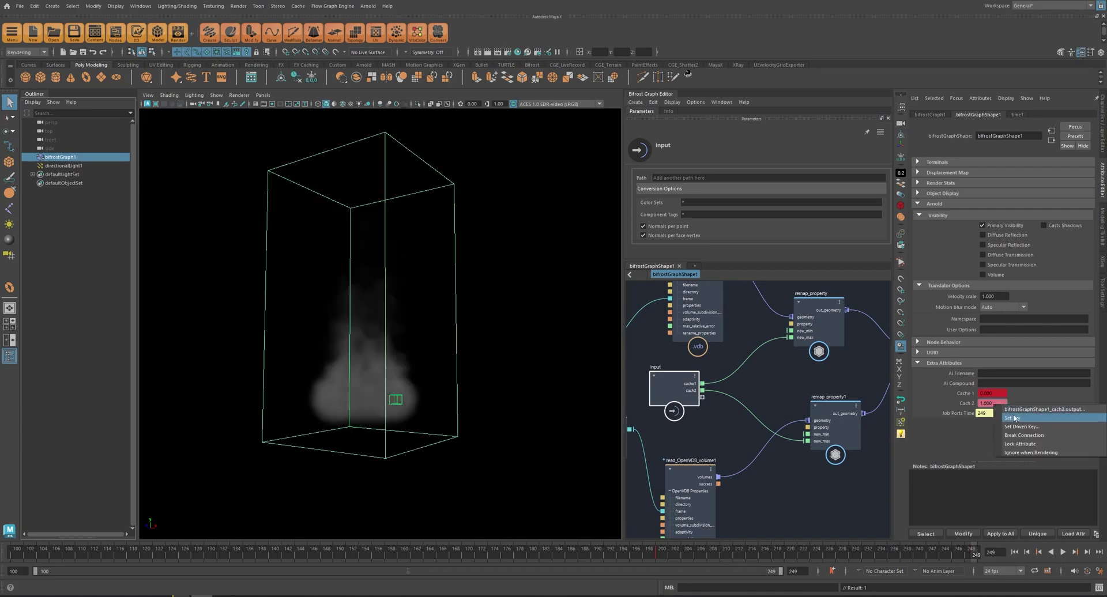
{"action": "left_click", "coordinate": [1026, 416]}
Deselect the graph and play the smoke to check the blended loop, stopping playback when done.
{"action": "left_click", "coordinate": [536, 529]}
{"action": "left_click", "coordinate": [1039, 552]}
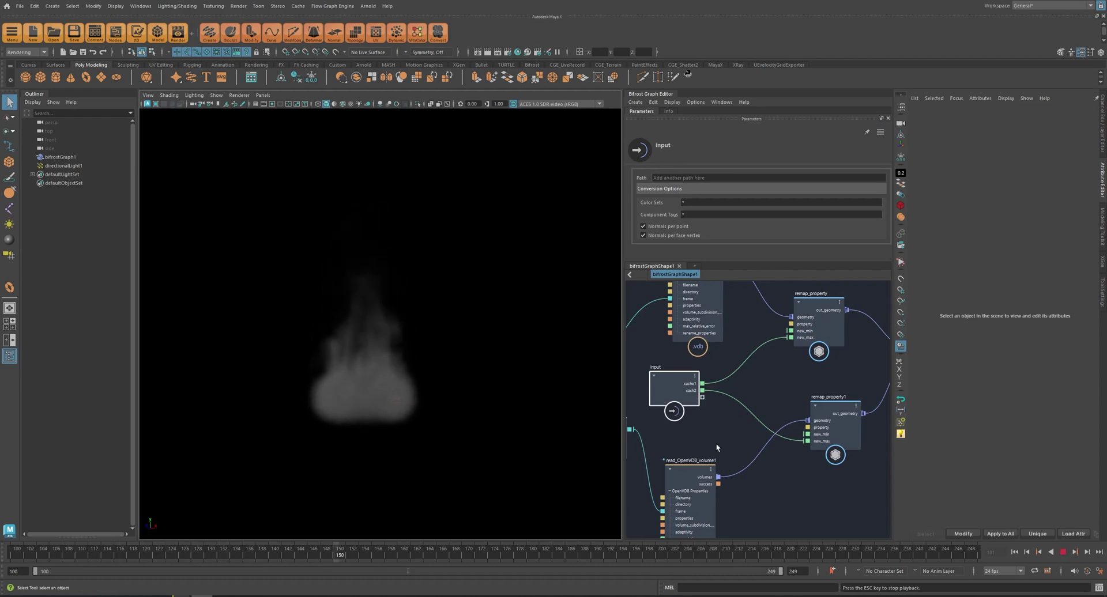
{"action": "key", "text": "Escape"}
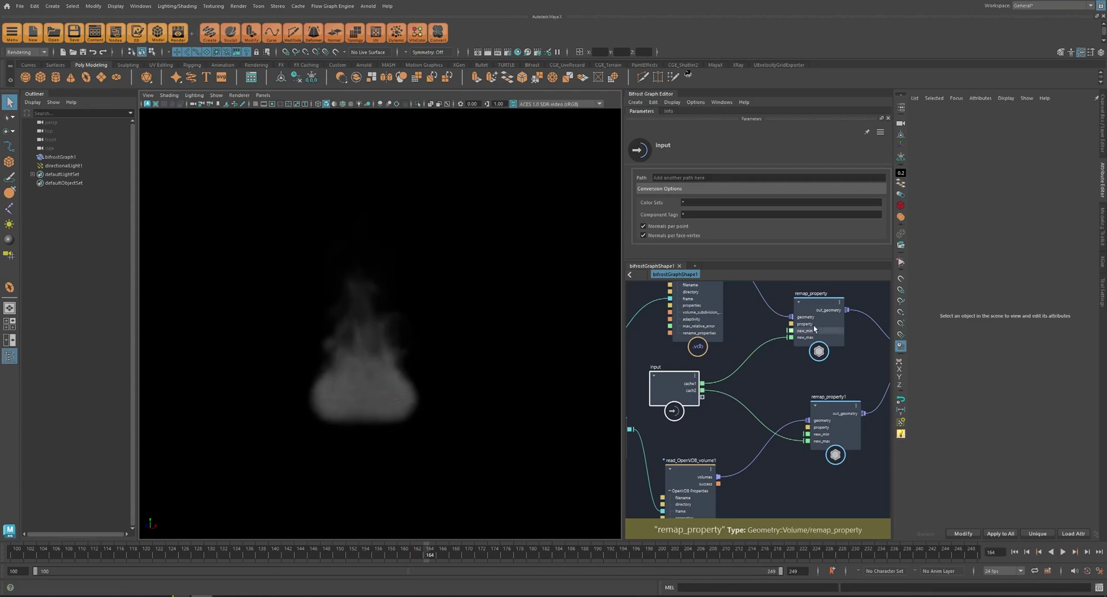
Delete the remap_property and remap_property1 nodes, leaving both OpenVDB volumes connected directly to the output.
{"action": "scroll", "coordinate": [778, 365], "scroll_direction": "down", "scroll_amount": 2}
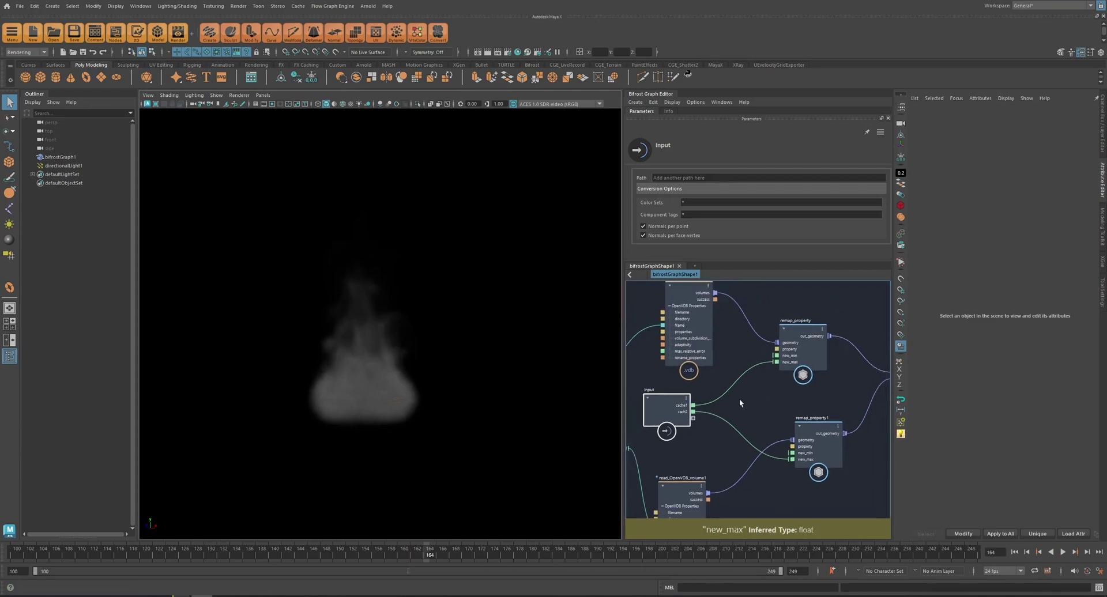
{"action": "left_click", "coordinate": [800, 334]}
{"action": "left_click_drag", "start_coordinate": [800, 332], "coordinate": [801, 333]}
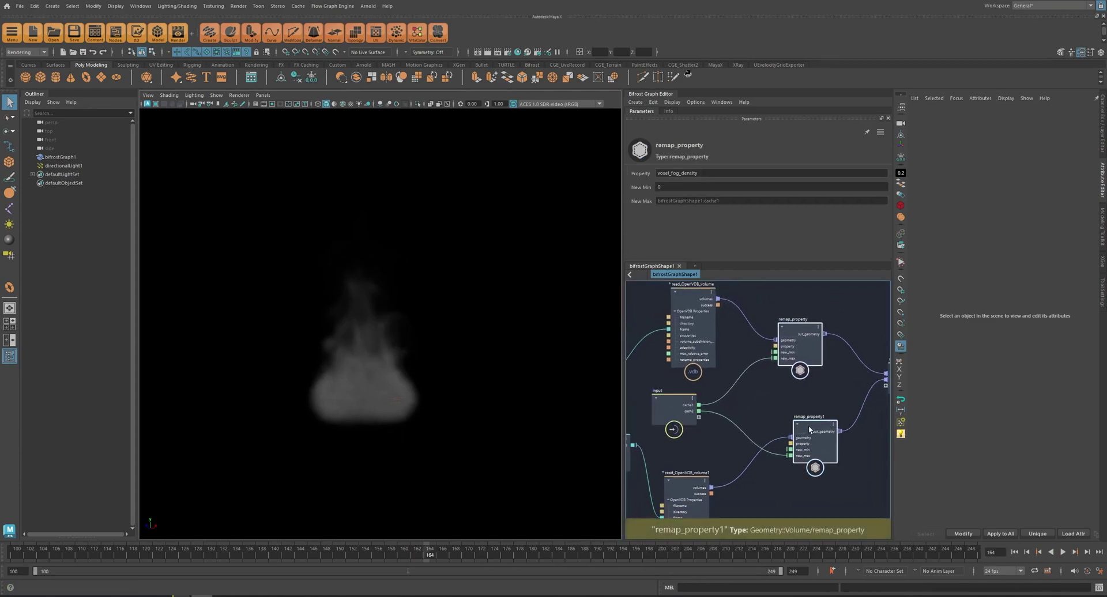
{"action": "key", "text": "Delete"}
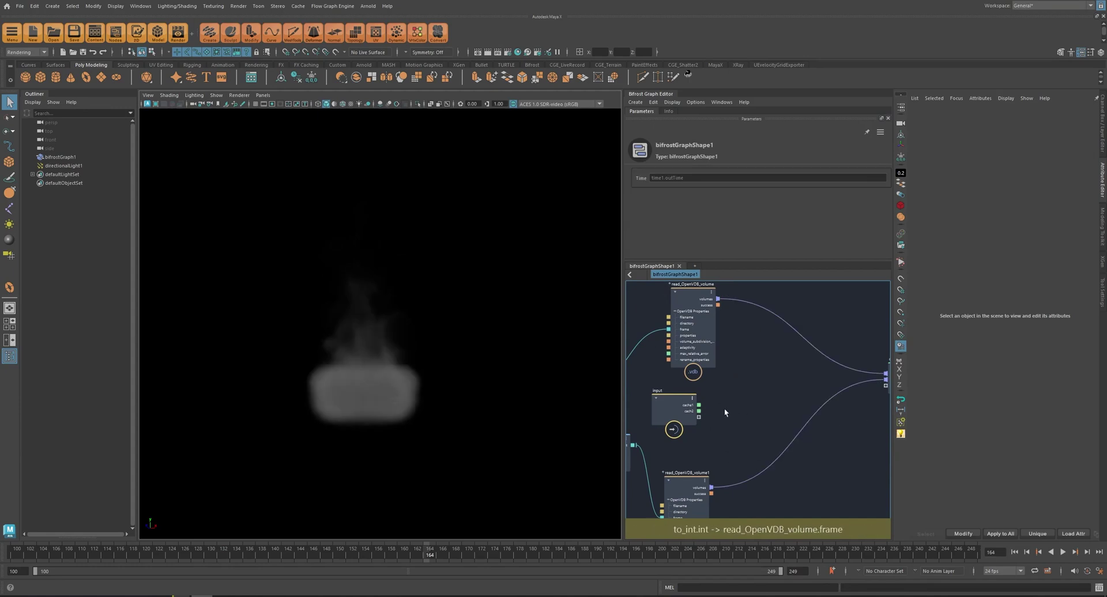
Rearrange the input, output and read_OpenVDB_volume nodes to make room between the volume readers and the output.
{"action": "left_click_drag", "start_coordinate": [680, 414], "coordinate": [694, 420]}
{"action": "middle_click_drag", "start_coordinate": [760, 344], "coordinate": [754, 371]}
{"action": "left_click", "coordinate": [760, 332]}
{"action": "scroll", "coordinate": [759, 333], "scroll_direction": "up", "scroll_amount": 3}
{"action": "scroll", "coordinate": [728, 366], "scroll_direction": "down", "scroll_amount": 2}
{"action": "scroll", "coordinate": [754, 371], "scroll_direction": "down", "scroll_amount": 1}
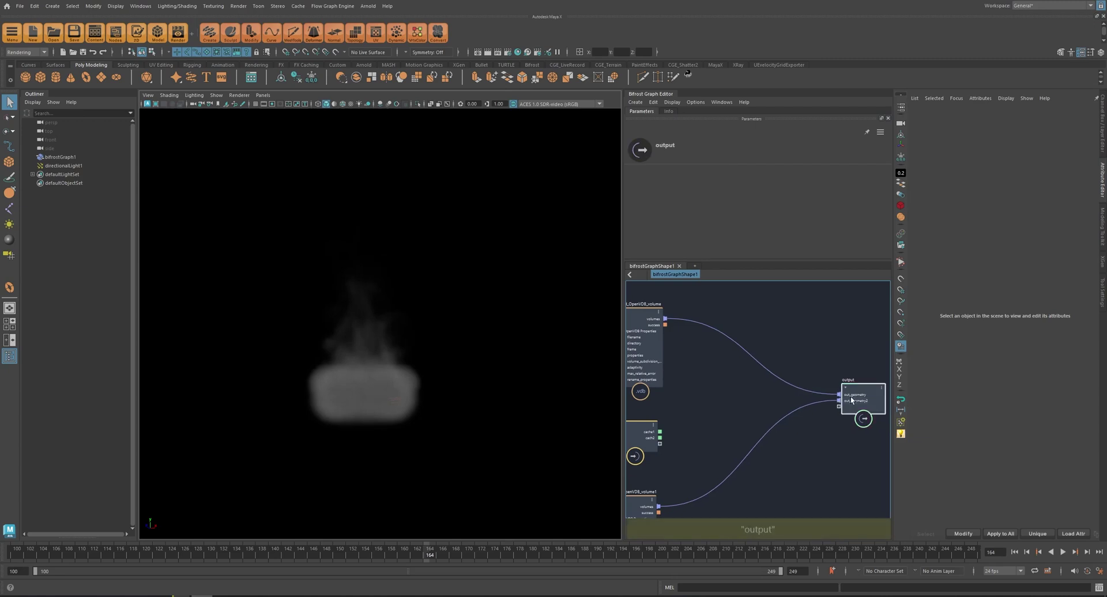
{"action": "left_click_drag", "start_coordinate": [844, 397], "coordinate": [890, 415]}
{"action": "left_click_drag", "start_coordinate": [652, 326], "coordinate": [652, 317]}
{"action": "left_click", "coordinate": [754, 357]}
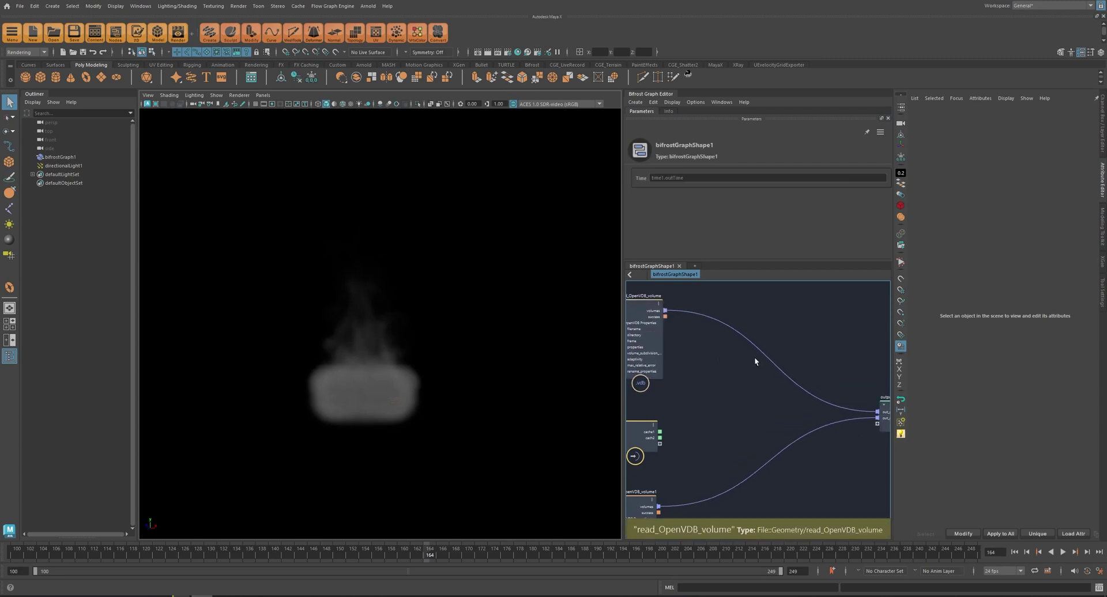
Add an assign_material node and wire read_OpenVDB_volume's volumes through its geometry port to the first output.
{"action": "key", "text": "Tab"}
{"action": "type", "text": "assign"}
{"action": "key", "text": "Down"}
{"action": "key", "text": "Down"}
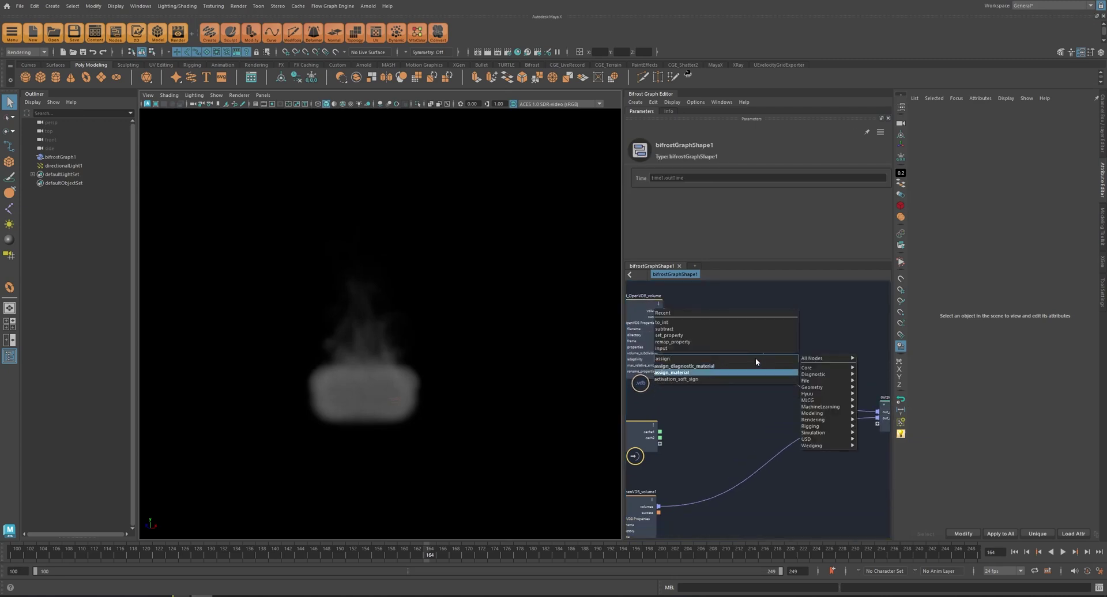
{"action": "key", "text": "Return"}
{"action": "left_click_drag", "start_coordinate": [755, 376], "coordinate": [807, 356]}
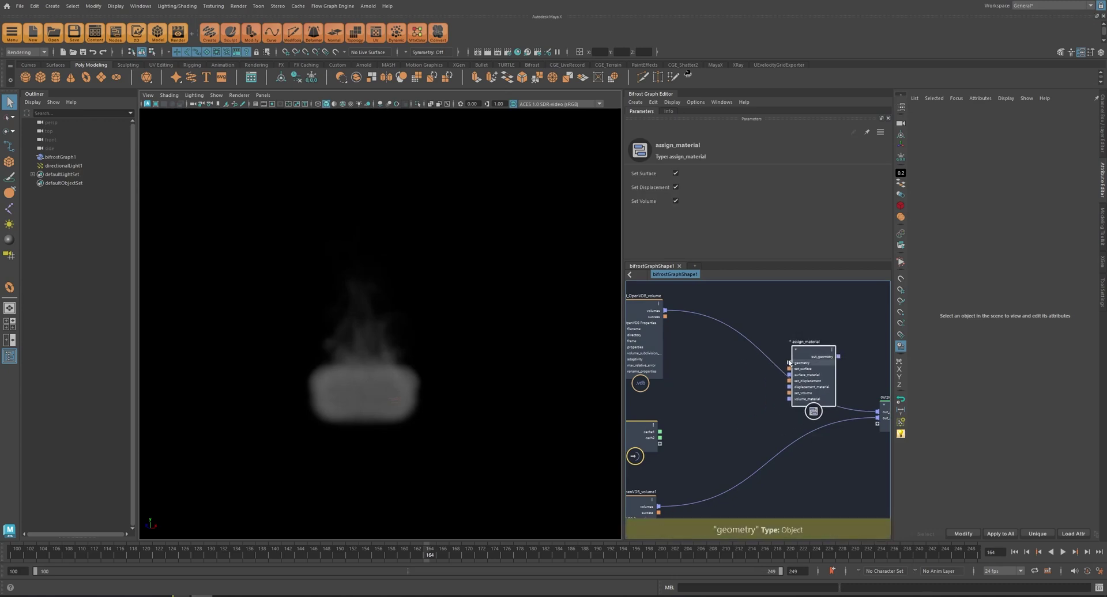
{"action": "left_click_drag", "start_coordinate": [667, 313], "coordinate": [666, 312]}
{"action": "middle_click_drag", "start_coordinate": [780, 319], "coordinate": [701, 293], "text": "alt"}
{"action": "left_click_drag", "start_coordinate": [758, 331], "coordinate": [805, 387]}
Duplicate the assign_material node and route read_OpenVDB_volume1's volumes through the copy into the second output port.
{"action": "key", "text": "ctrl+d"}
{"action": "middle_click_drag", "start_coordinate": [761, 448], "coordinate": [813, 408], "text": "alt"}
{"action": "left_click_drag", "start_coordinate": [741, 409], "coordinate": [635, 443]}
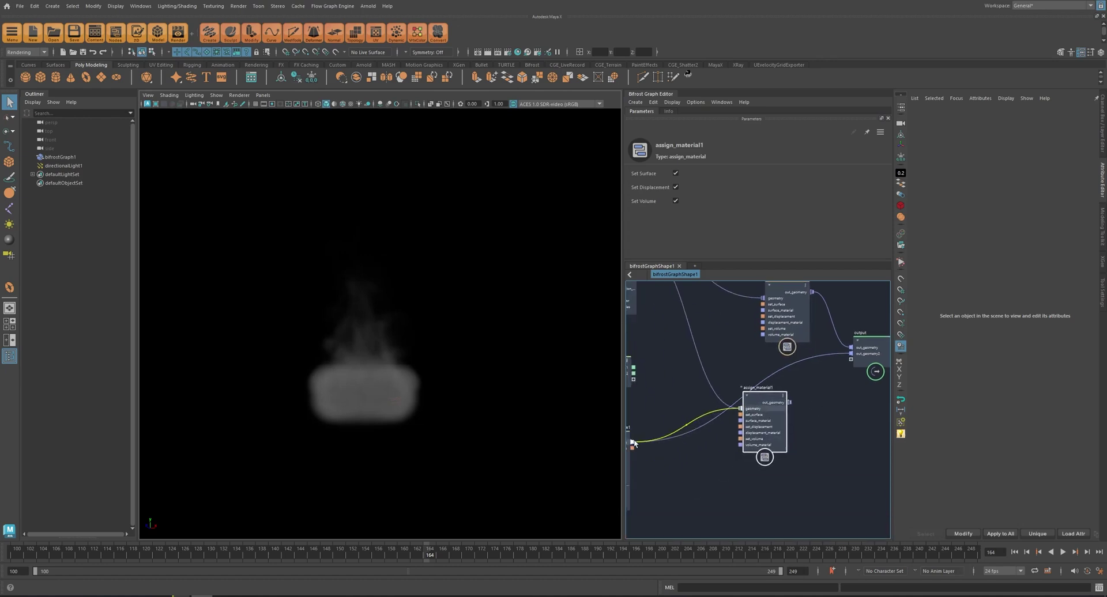
{"action": "left_click_drag", "start_coordinate": [789, 402], "coordinate": [853, 355]}
{"action": "left_click_drag", "start_coordinate": [765, 396], "coordinate": [793, 379]}
Add an Arnold_standard_volume_mat node and connect its material_definition to assign_material's volume_material.
{"action": "middle_click_drag", "start_coordinate": [668, 352], "coordinate": [723, 367], "text": "alt"}
{"action": "left_click", "coordinate": [731, 349]}
{"action": "key", "text": "Tab"}
{"action": "type", "text": "arn vol"}
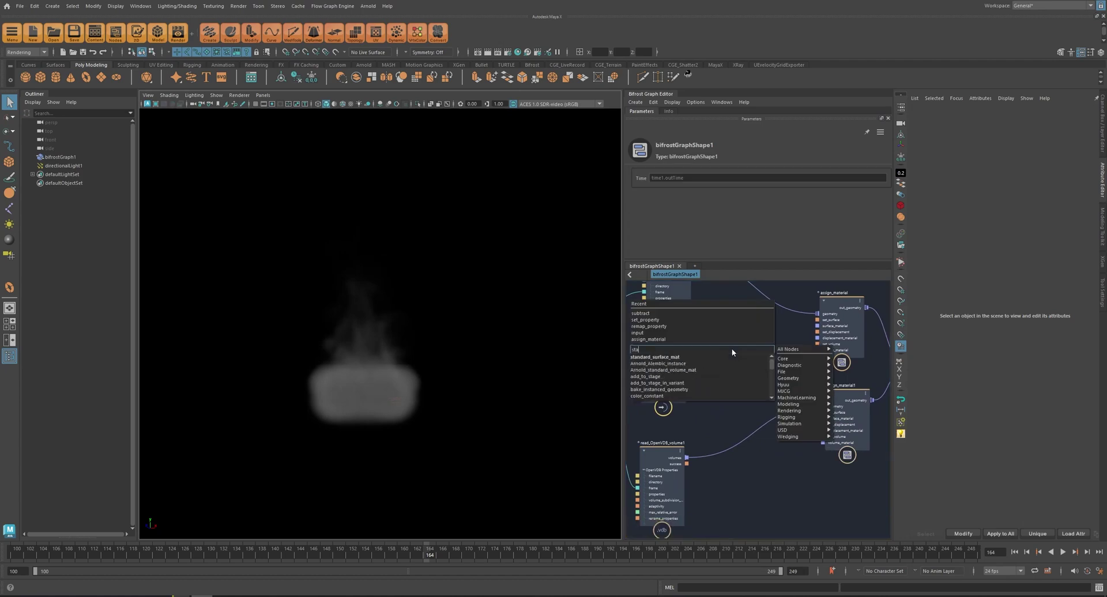
{"action": "key", "text": "Down"}
{"action": "key", "text": "Return"}
{"action": "left_click_drag", "start_coordinate": [738, 380], "coordinate": [759, 339]}
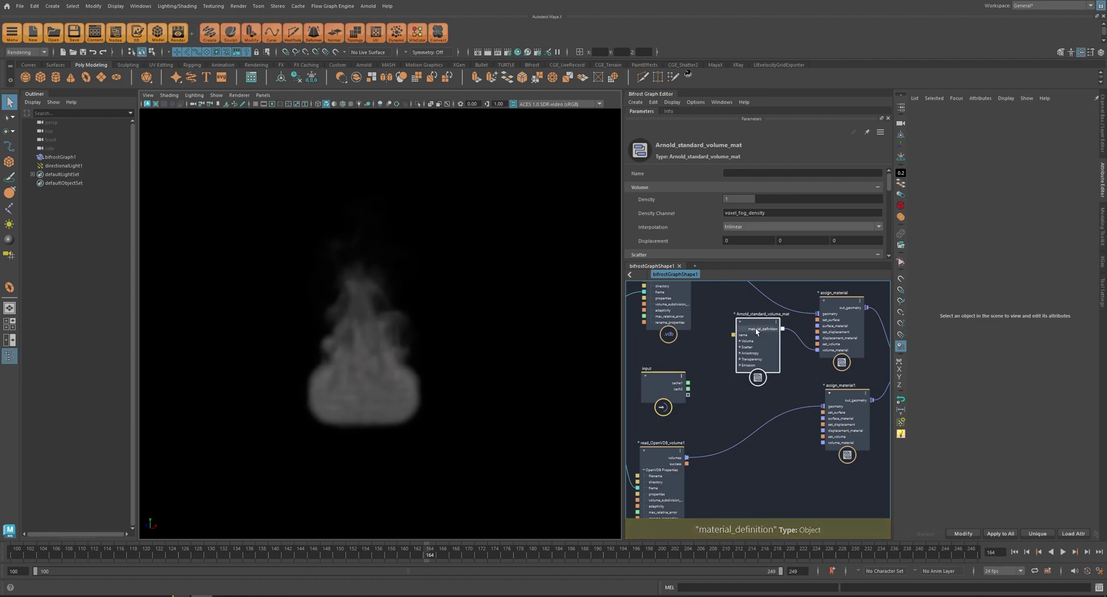
Copy and paste the Arnold_standard_volume_mat node and connect the copy to assign_material1's volume_material.
{"action": "key", "text": "ctrl+c"}
{"action": "key", "text": "ctrl+v"}
{"action": "left_click_drag", "start_coordinate": [831, 445], "coordinate": [830, 445]}
{"action": "scroll", "coordinate": [680, 363], "scroll_direction": "up", "scroll_amount": 3}
{"action": "middle_click_drag", "start_coordinate": [723, 398], "coordinate": [755, 389], "text": "alt"}
{"action": "left_click_drag", "start_coordinate": [702, 392], "coordinate": [677, 378]}
Connect the input node's cache1 to the first volume material's density and cach2 to the second volume material's density.
{"action": "left_click", "coordinate": [789, 328]}
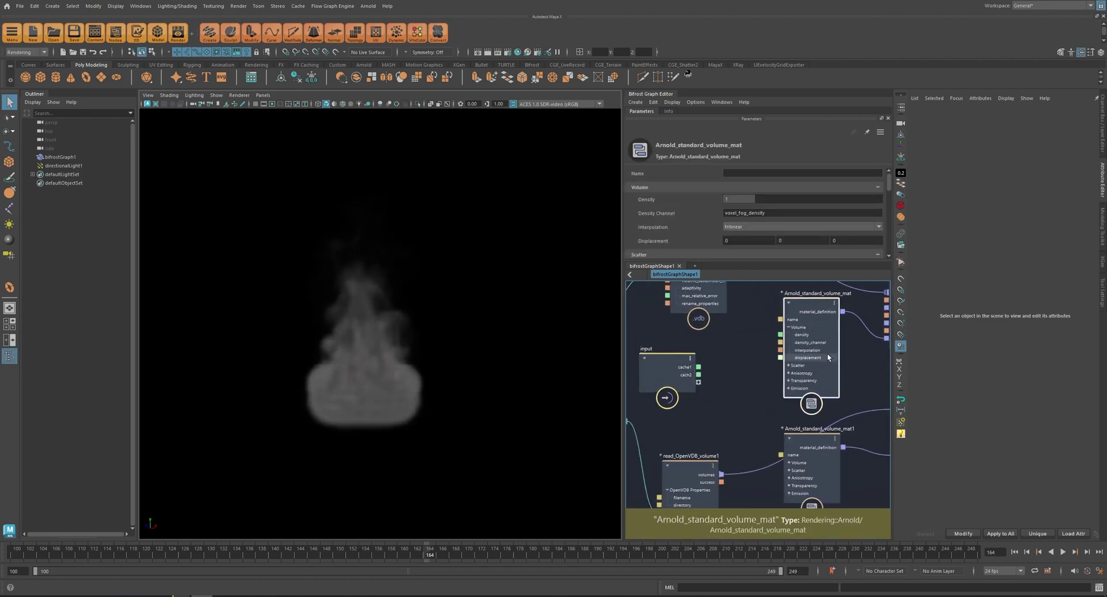
{"action": "left_click_drag", "start_coordinate": [781, 334], "coordinate": [698, 367]}
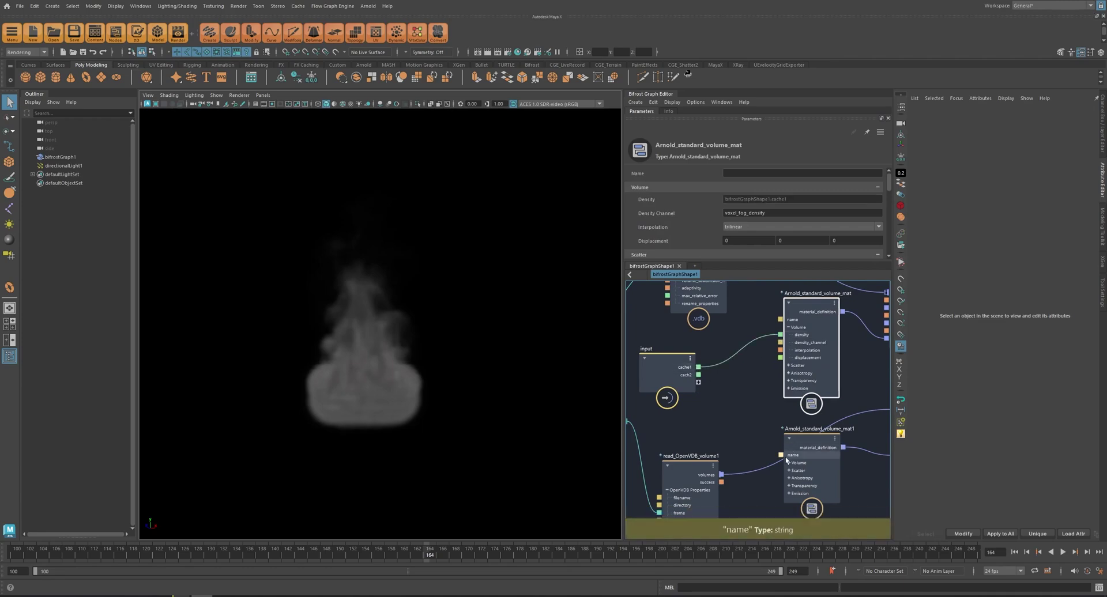
{"action": "left_click", "coordinate": [788, 462]}
{"action": "left_click_drag", "start_coordinate": [781, 471], "coordinate": [703, 375]}
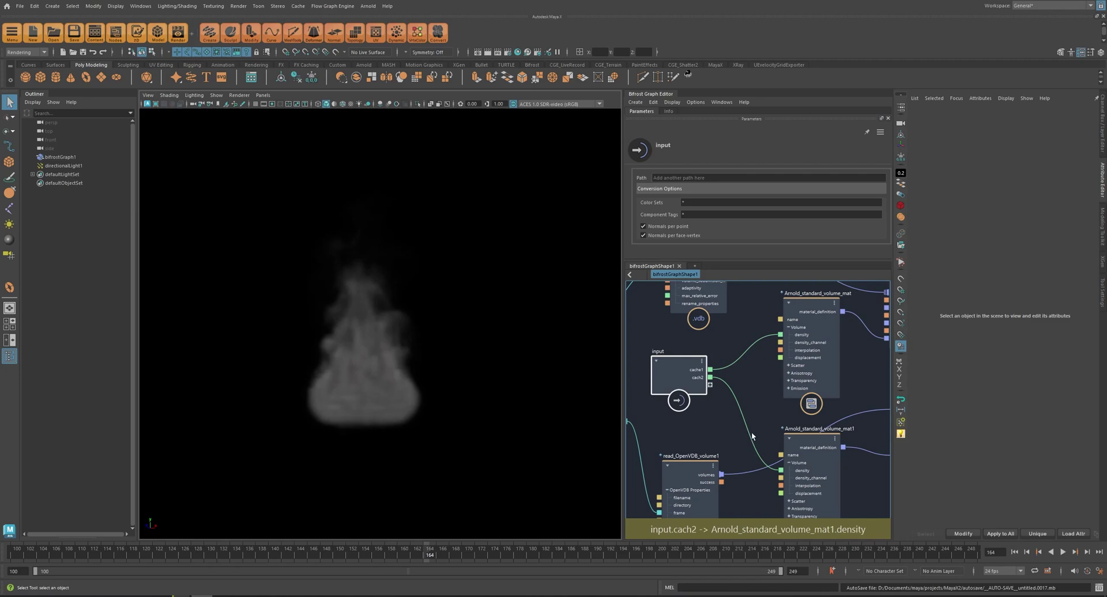
Check bifrostGraph1's Cache 1 and Cach 2 attributes, play the smoke, and stop at frame 227.
{"action": "left_click", "coordinate": [73, 158]}
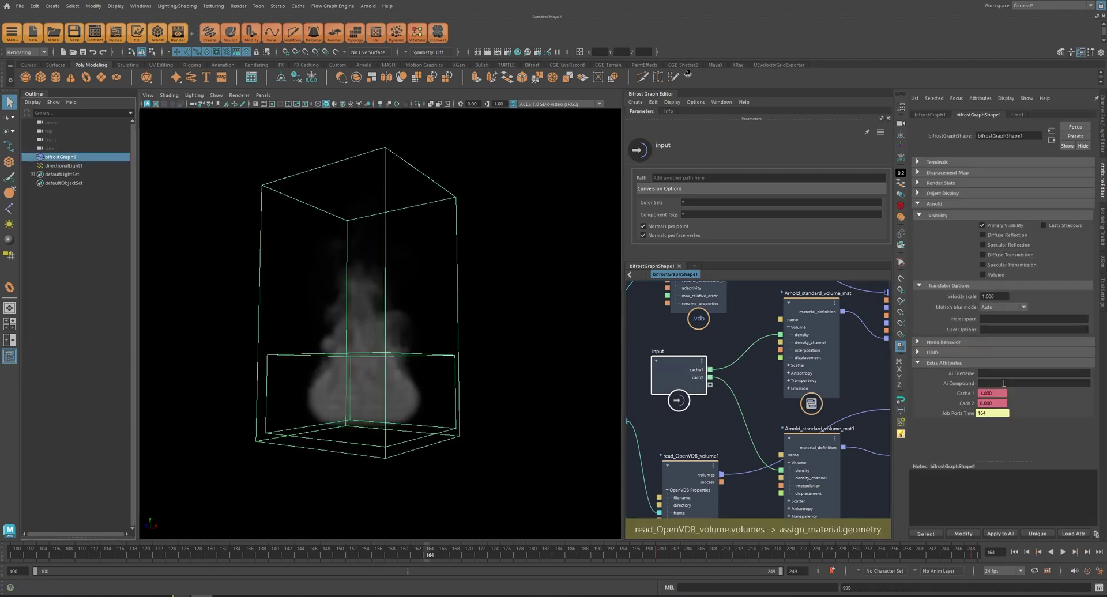
{"action": "left_click", "coordinate": [516, 434]}
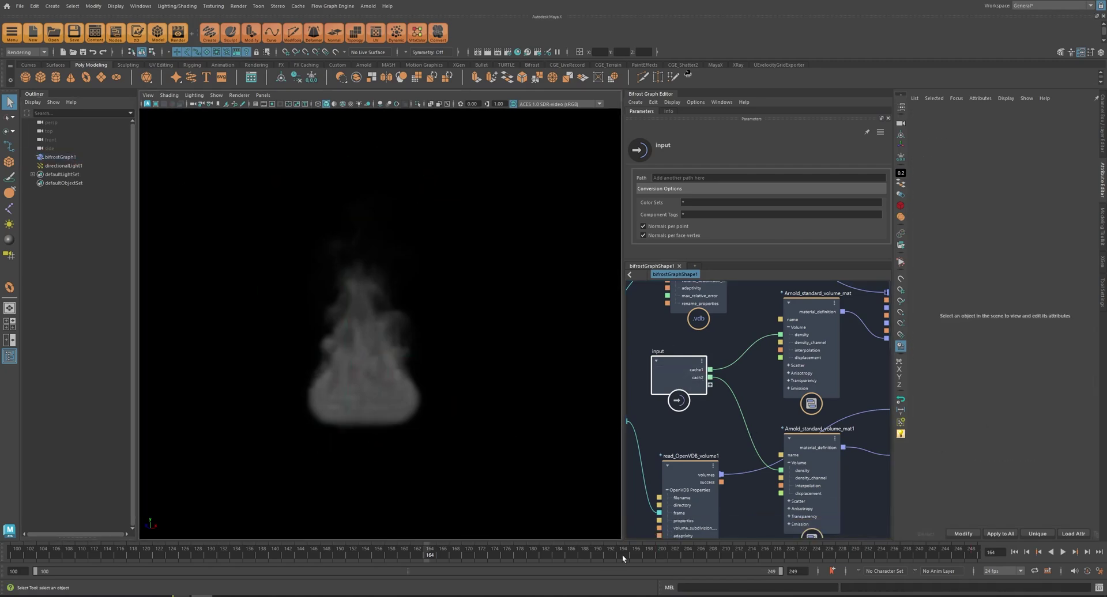
{"action": "left_click", "coordinate": [1062, 551]}
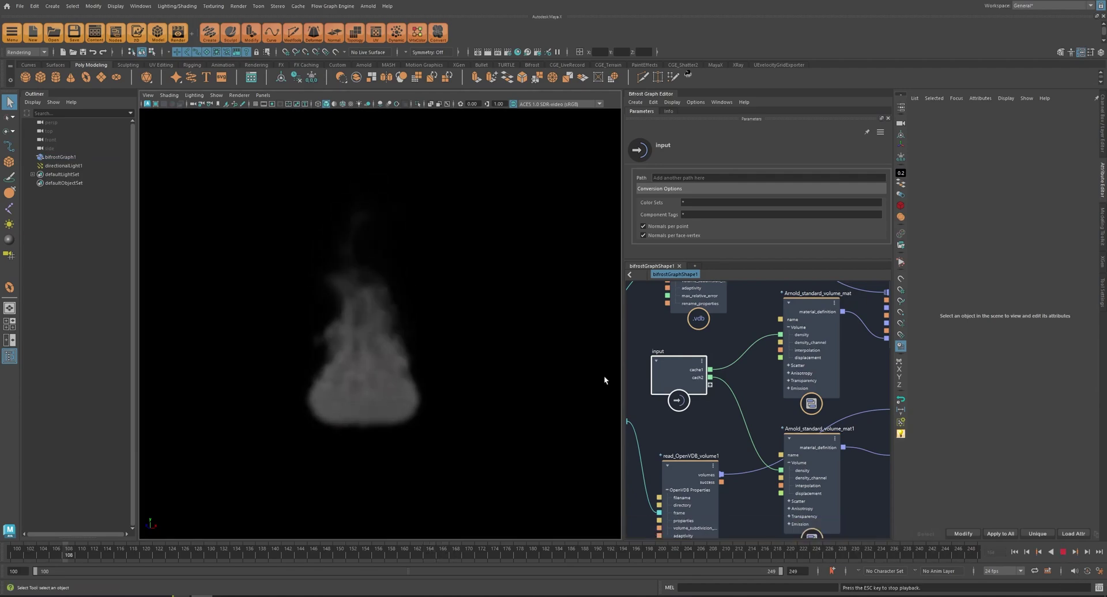
{"action": "key", "text": "Escape"}
{"action": "key", "text": "alt+v"}
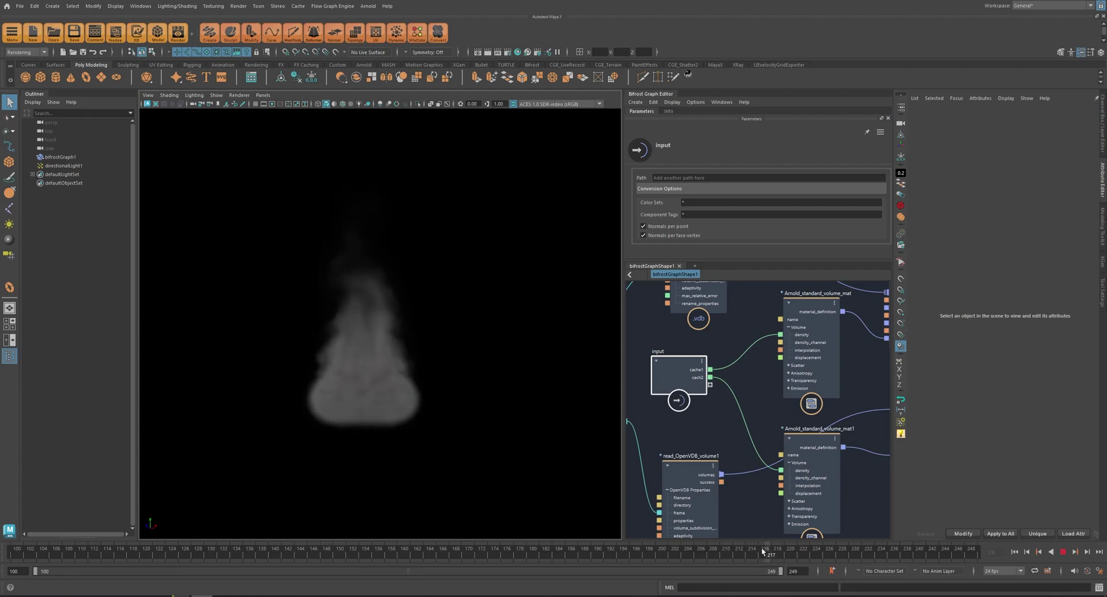
{"action": "left_click", "coordinate": [834, 551]}
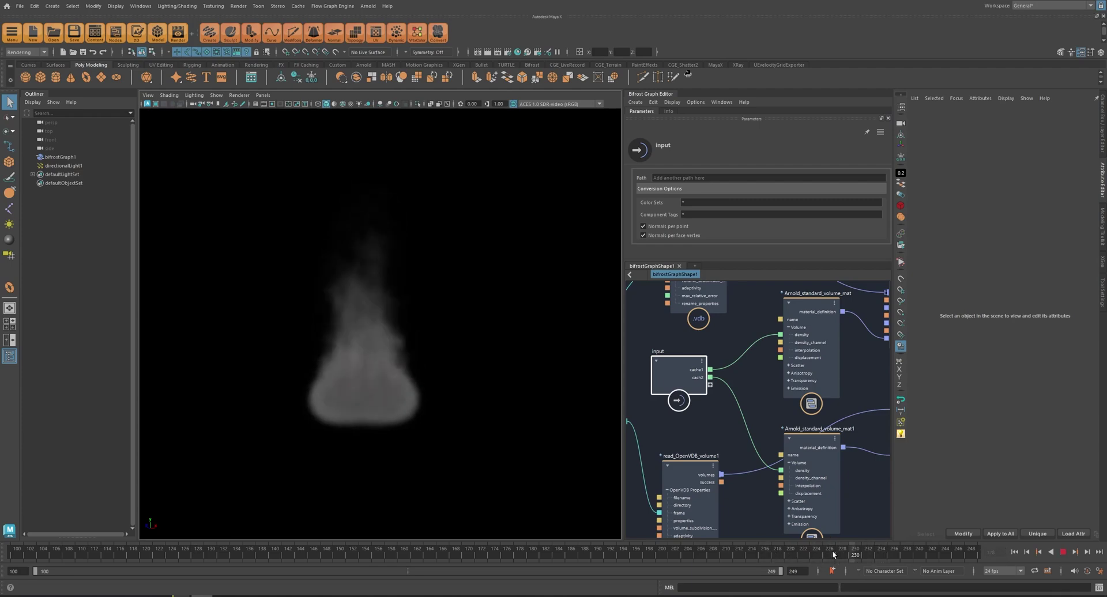
Pause the viewport updates and start rendering the smoke in the Arnold RenderView.
{"action": "middle_click_drag", "start_coordinate": [475, 423], "coordinate": [475, 429], "text": "alt"}
{"action": "right_click_drag", "start_coordinate": [475, 428], "coordinate": [501, 433], "text": "alt"}
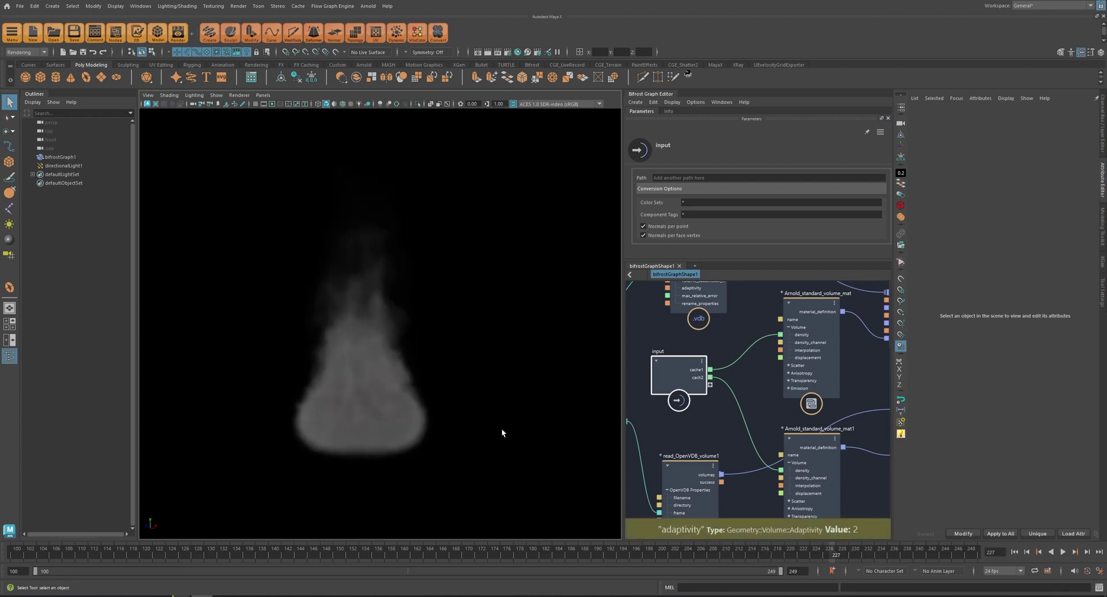
{"action": "middle_click_drag", "start_coordinate": [432, 348], "coordinate": [440, 369], "text": "alt"}
{"action": "right_click_drag", "start_coordinate": [440, 370], "coordinate": [380, 426], "text": "alt"}
{"action": "left_click", "coordinate": [557, 52]}
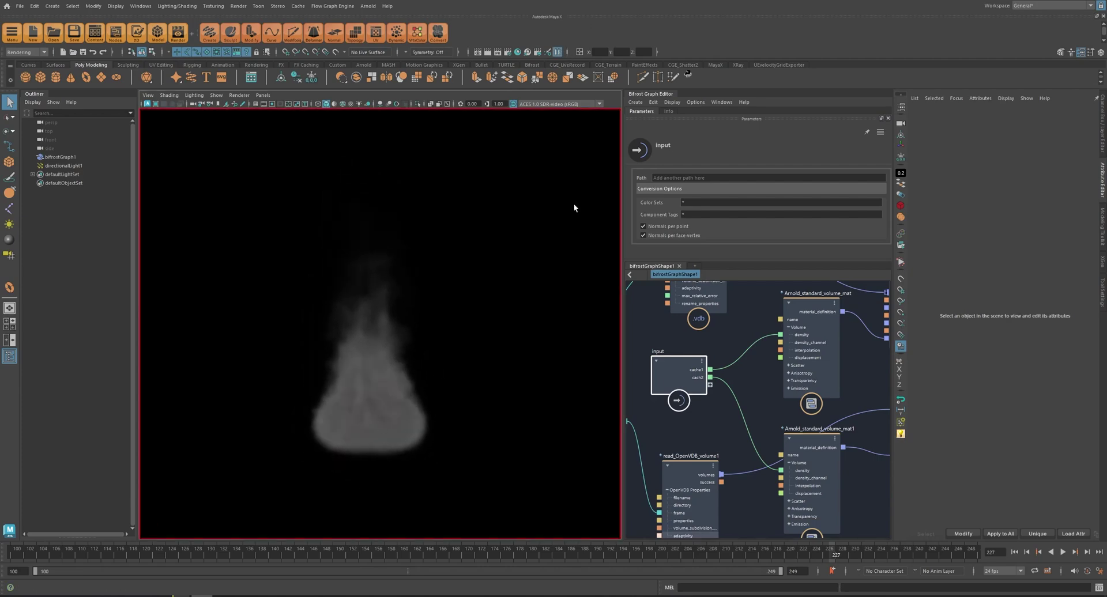
{"action": "left_click", "coordinate": [178, 32]}
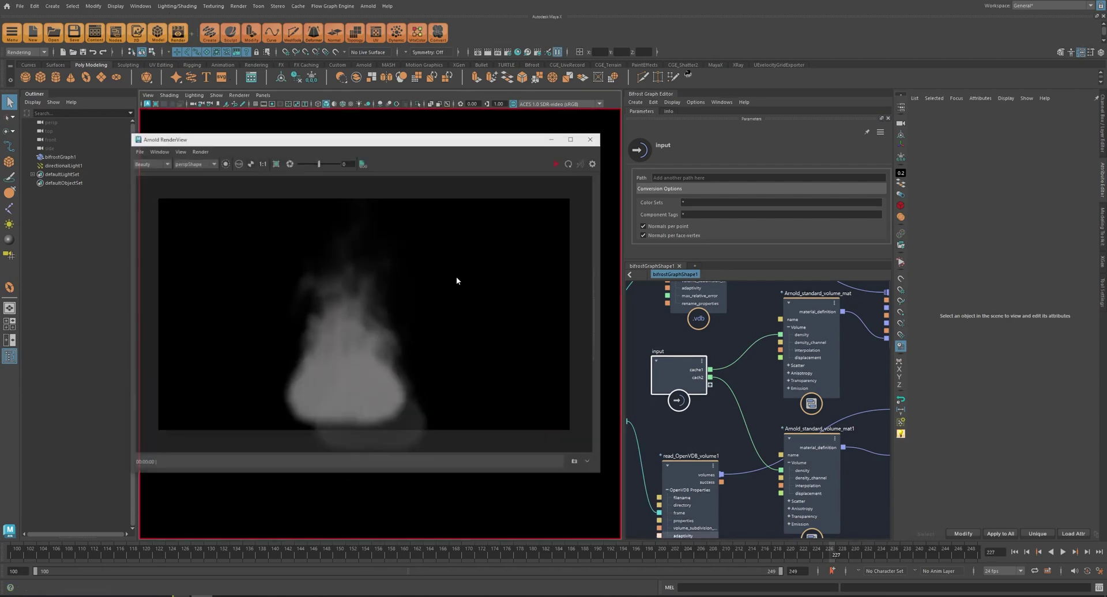
{"action": "left_click", "coordinate": [557, 163]}
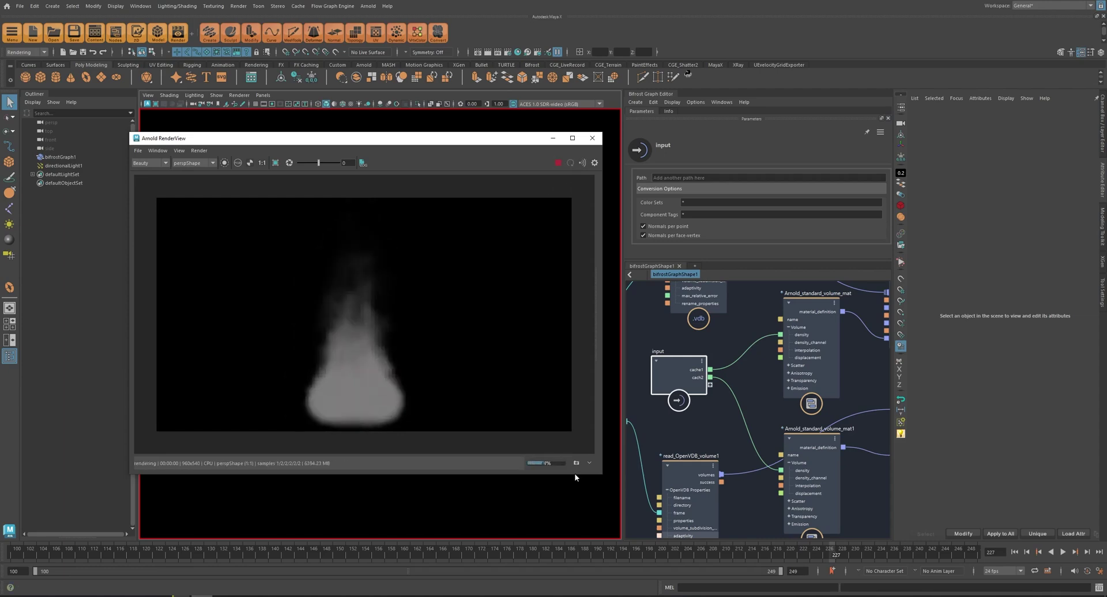
Select bifrostGraph1, move to frame 222, and set Arnold_standard_volume_mat's Temperature to 5.
{"action": "left_click", "coordinate": [60, 157]}
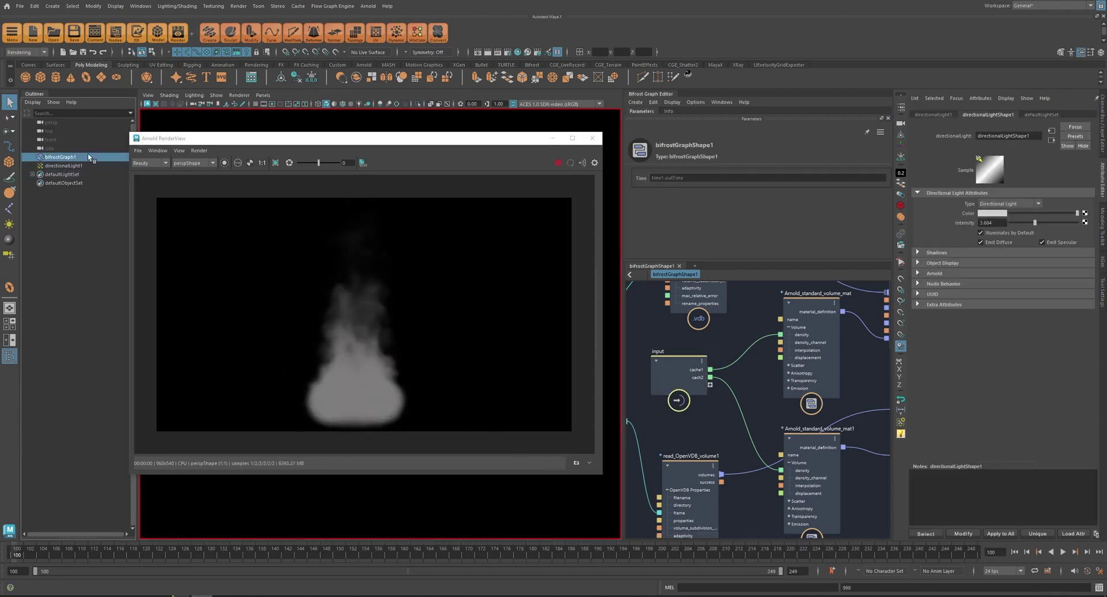
{"action": "left_click", "coordinate": [537, 552]}
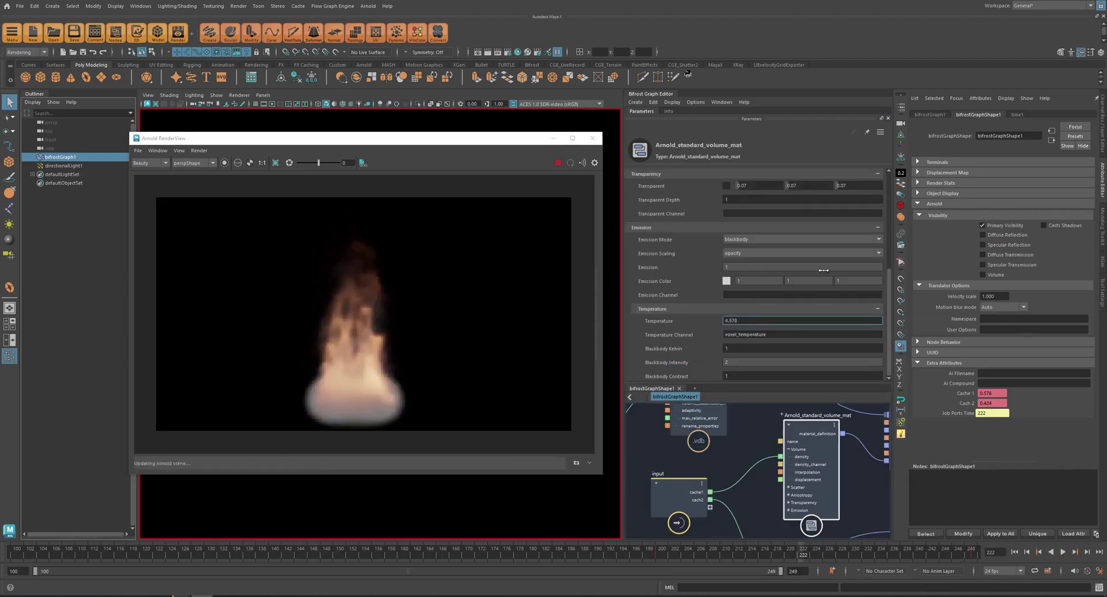
{"action": "scroll", "coordinate": [823, 270], "scroll_direction": "up", "scroll_amount": 5}
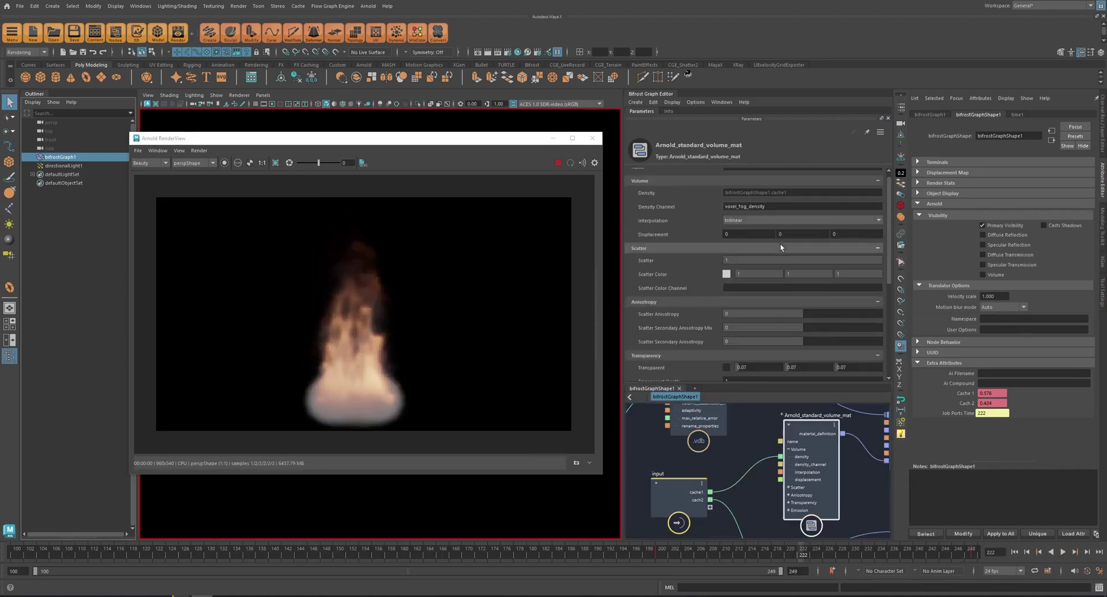
{"action": "middle_click_drag", "start_coordinate": [766, 493], "coordinate": [761, 375], "text": "alt"}
{"action": "scroll", "coordinate": [701, 318], "scroll_direction": "down", "scroll_amount": 7}
{"action": "left_click_drag", "start_coordinate": [744, 320], "coordinate": [714, 317]}
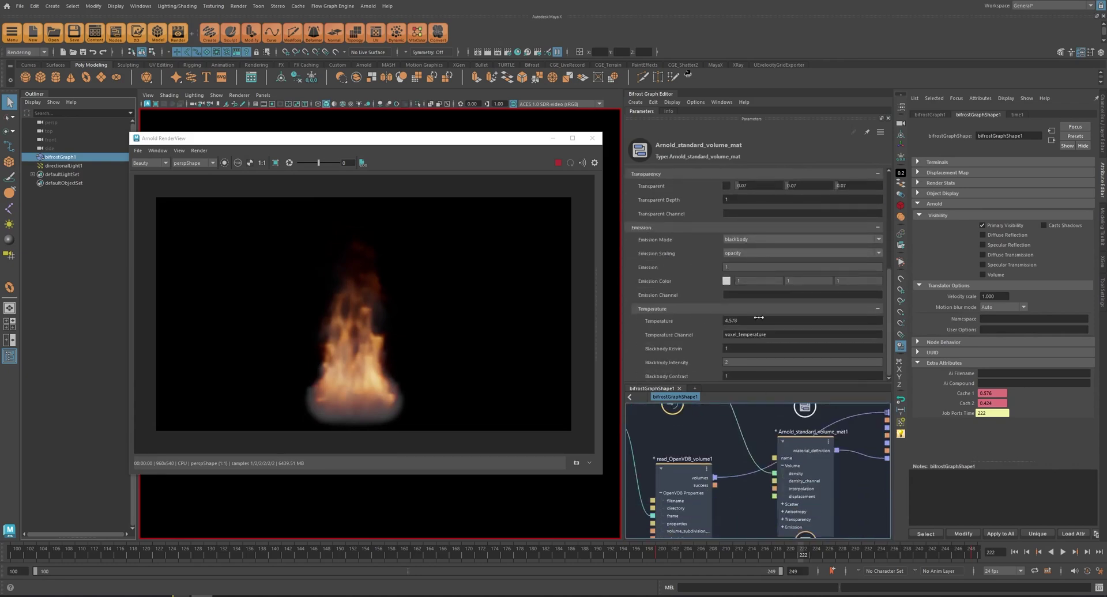
{"action": "type", "text": "5"}
{"action": "key", "text": "Return"}
Set Arnold_standard_volume_mat1's Temperature to match the first volume material.
{"action": "mouse_move", "coordinate": [873, 486]}
{"action": "middle_mouse_down", "text": "alt"}
{"action": "mouse_move", "coordinate": [870, 465]}
{"action": "mouse_move", "coordinate": [879, 482]}
{"action": "middle_mouse_up", "text": "alt"}
{"action": "left_click", "coordinate": [811, 446]}
{"action": "left_click_drag", "start_coordinate": [750, 321], "coordinate": [692, 323]}
{"action": "key", "text": "Return"}
{"action": "scroll", "coordinate": [750, 288], "scroll_direction": "up", "scroll_amount": 5}
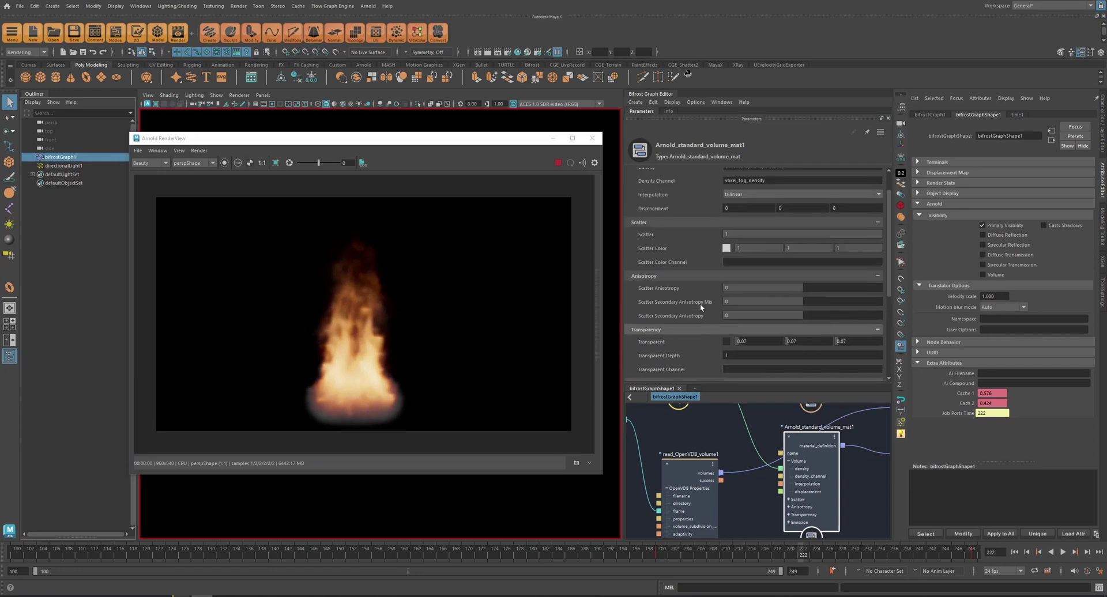
Play the timeline to check the rendered fire, and deselect the second volume material node.
{"action": "left_click", "coordinate": [588, 549]}
{"action": "left_click", "coordinate": [1063, 552]}
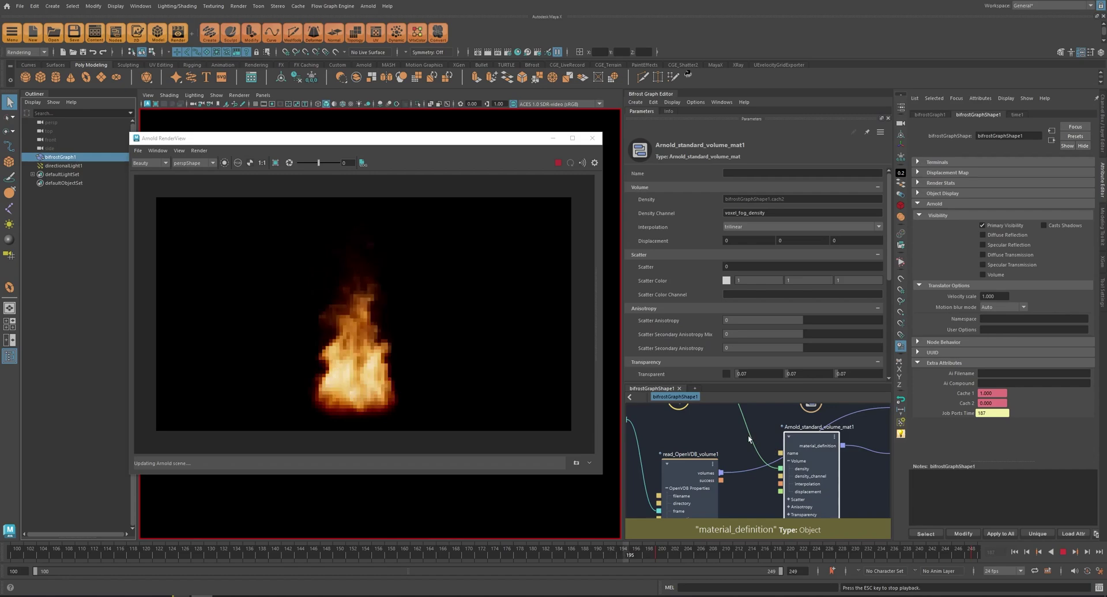
{"action": "left_click", "coordinate": [724, 435]}
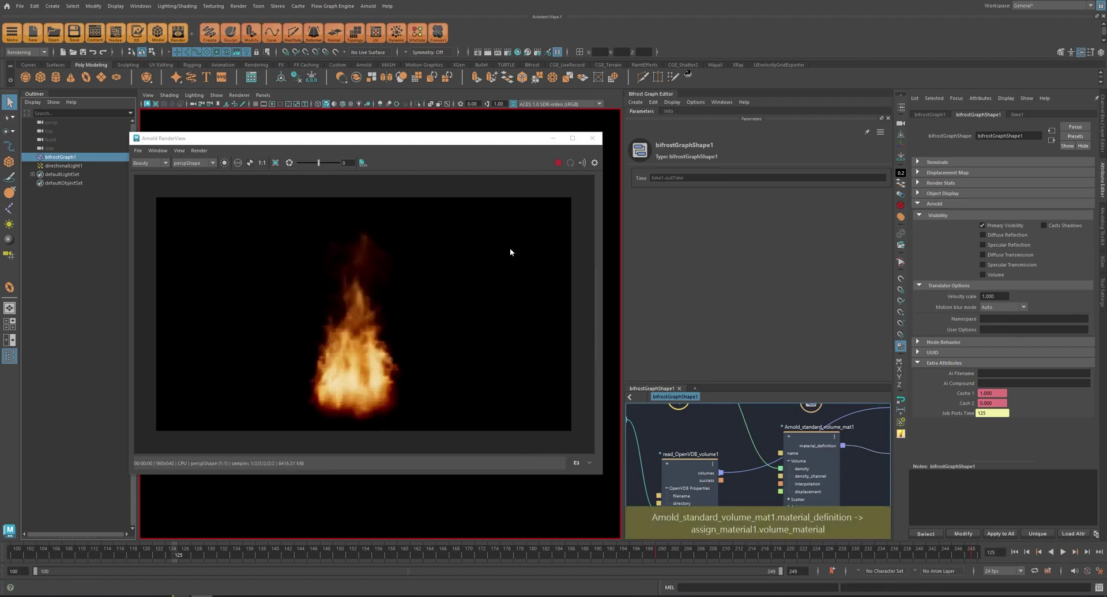
Reposition and shrink the Arnold RenderView, then replay the rendered fire twice, stopping playback each time.
{"action": "mouse_move", "coordinate": [519, 144]}
{"action": "left_mouse_down"}
{"action": "mouse_move", "coordinate": [525, 163]}
{"action": "mouse_move", "coordinate": [537, 156]}
{"action": "left_mouse_up"}
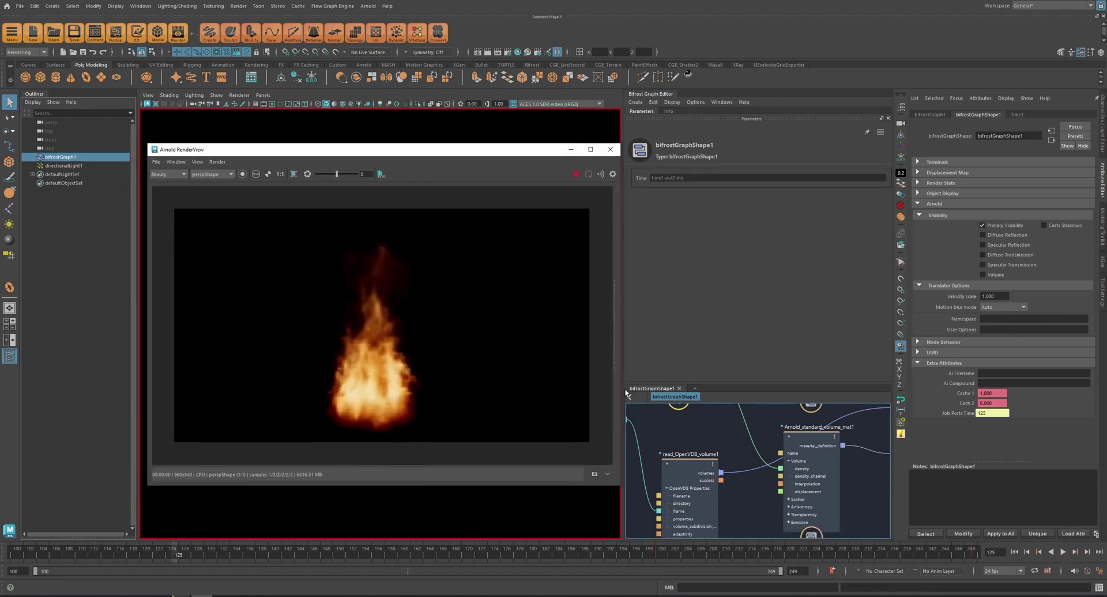
{"action": "left_click_drag", "start_coordinate": [621, 486], "coordinate": [577, 441]}
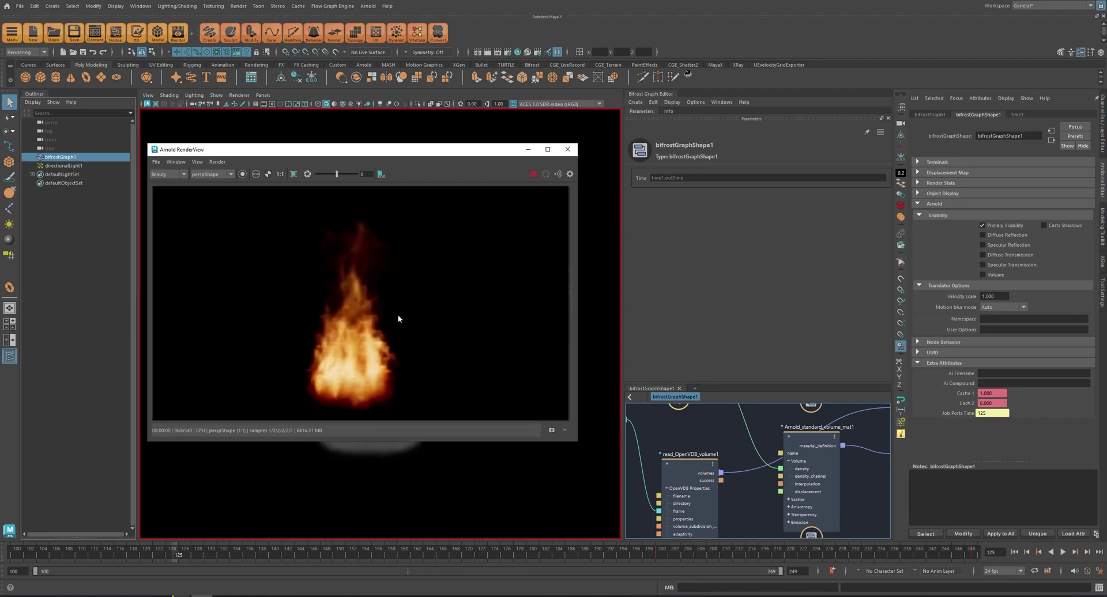
{"action": "left_click", "coordinate": [1063, 552]}
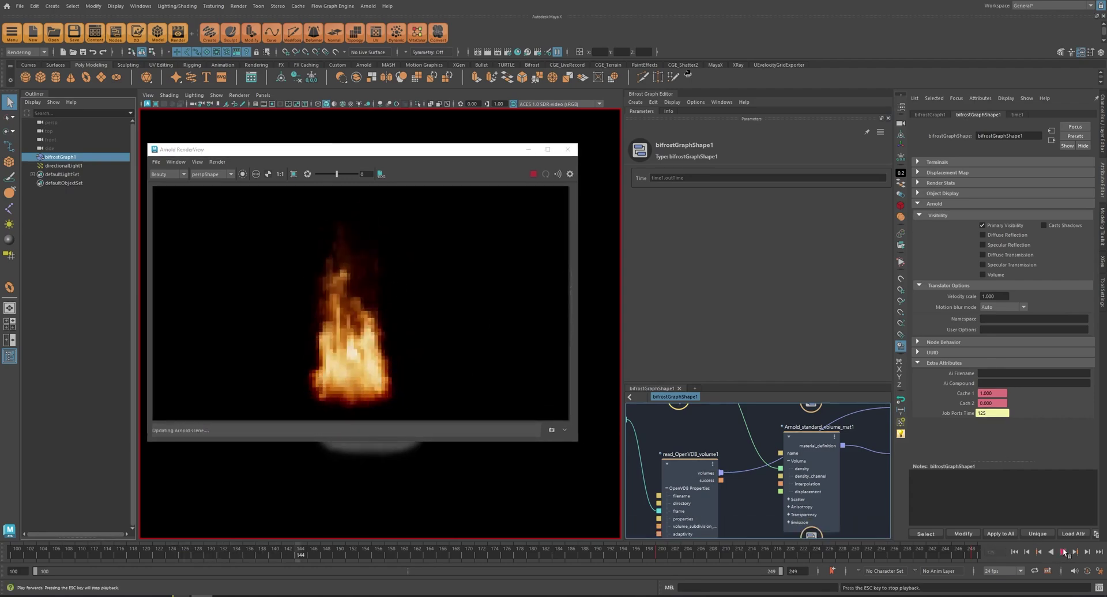
{"action": "left_click", "coordinate": [1063, 552]}
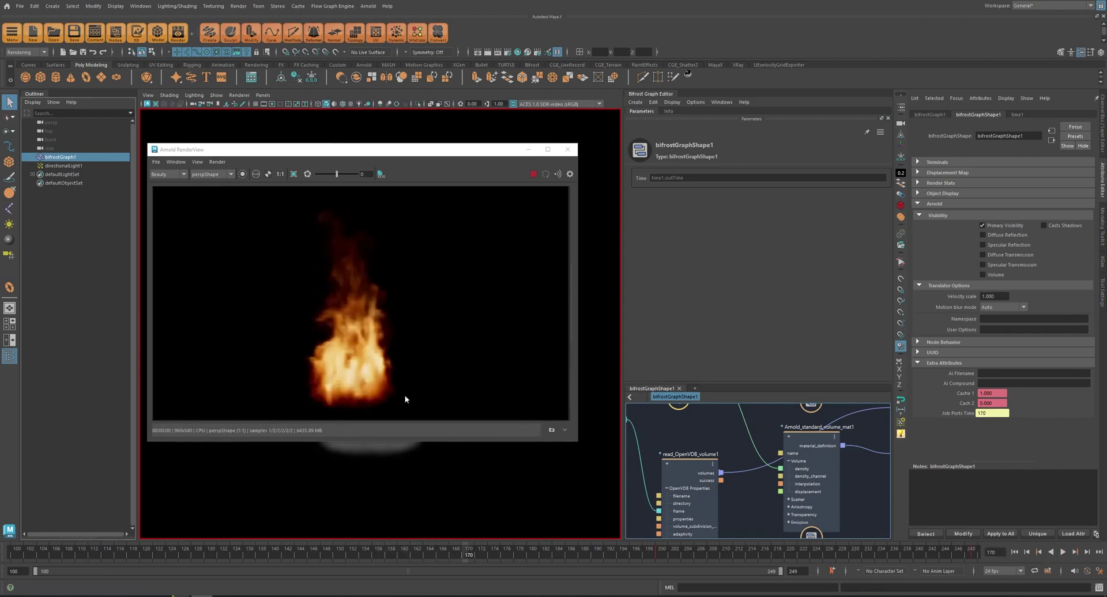
{"action": "left_click", "coordinate": [1064, 551]}
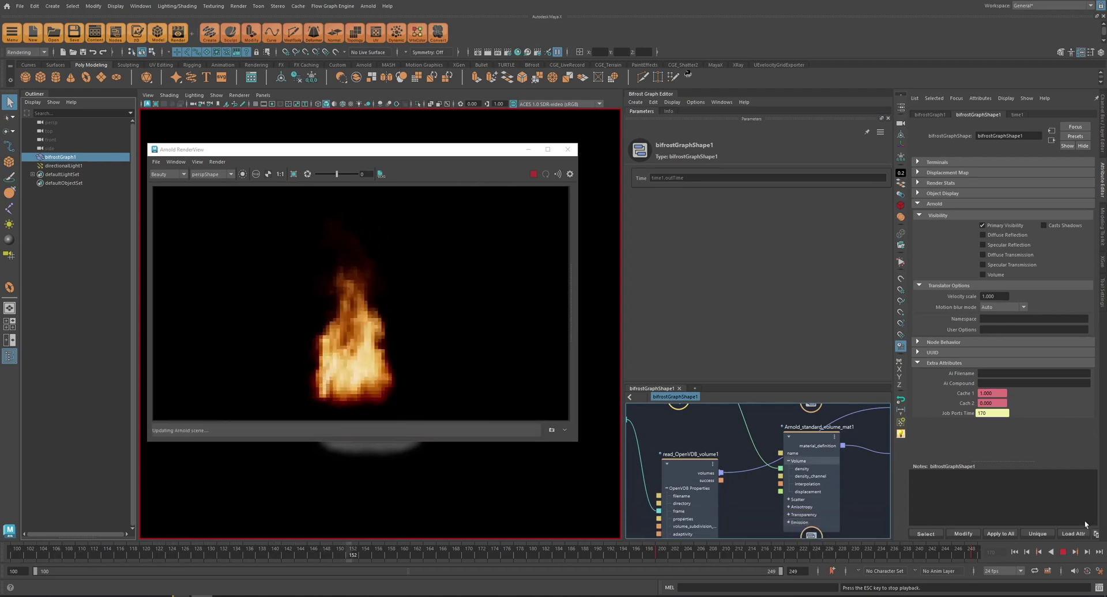
{"action": "left_click", "coordinate": [1063, 551]}
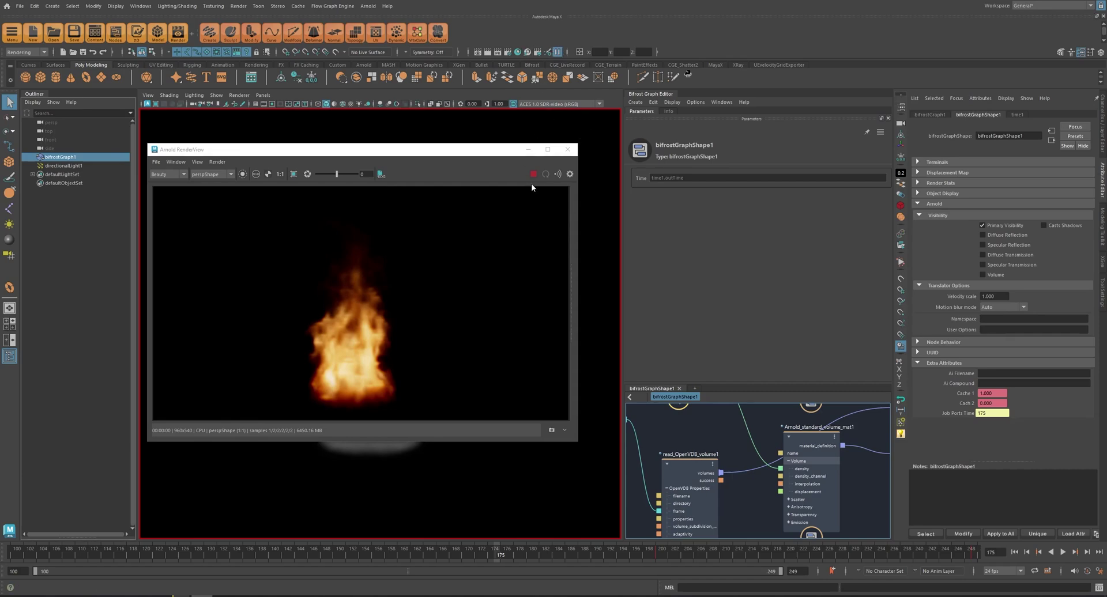
Close the Arnold RenderView and enlarge the Bifrost graph area to review the complete node network.
{"action": "left_click", "coordinate": [567, 148]}
{"action": "scroll", "coordinate": [815, 415], "scroll_direction": "down", "scroll_amount": 3}
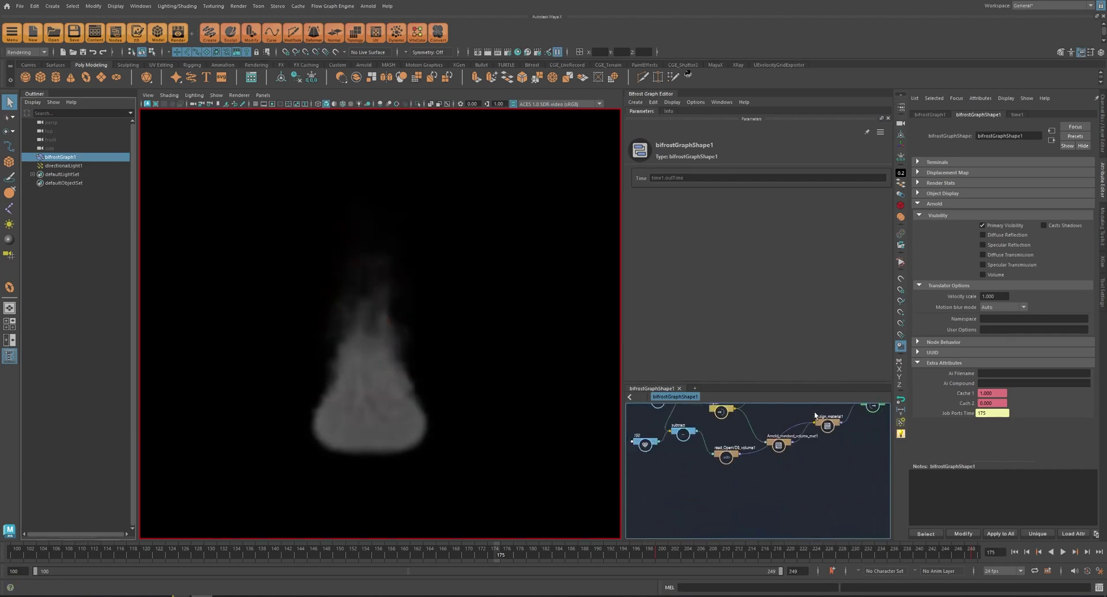
{"action": "left_click_drag", "start_coordinate": [795, 384], "coordinate": [795, 265]}
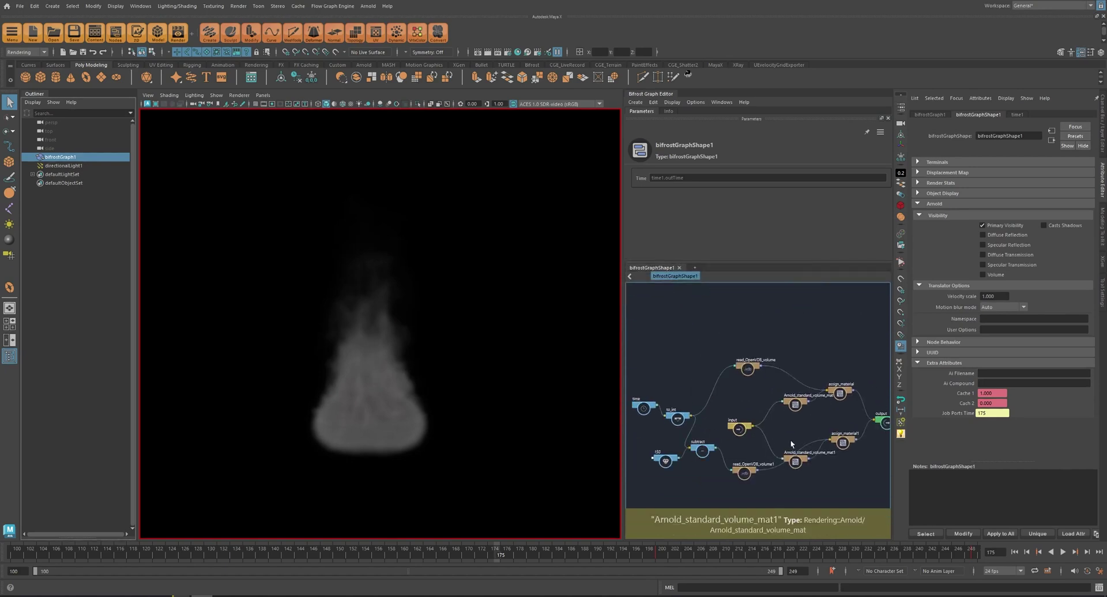